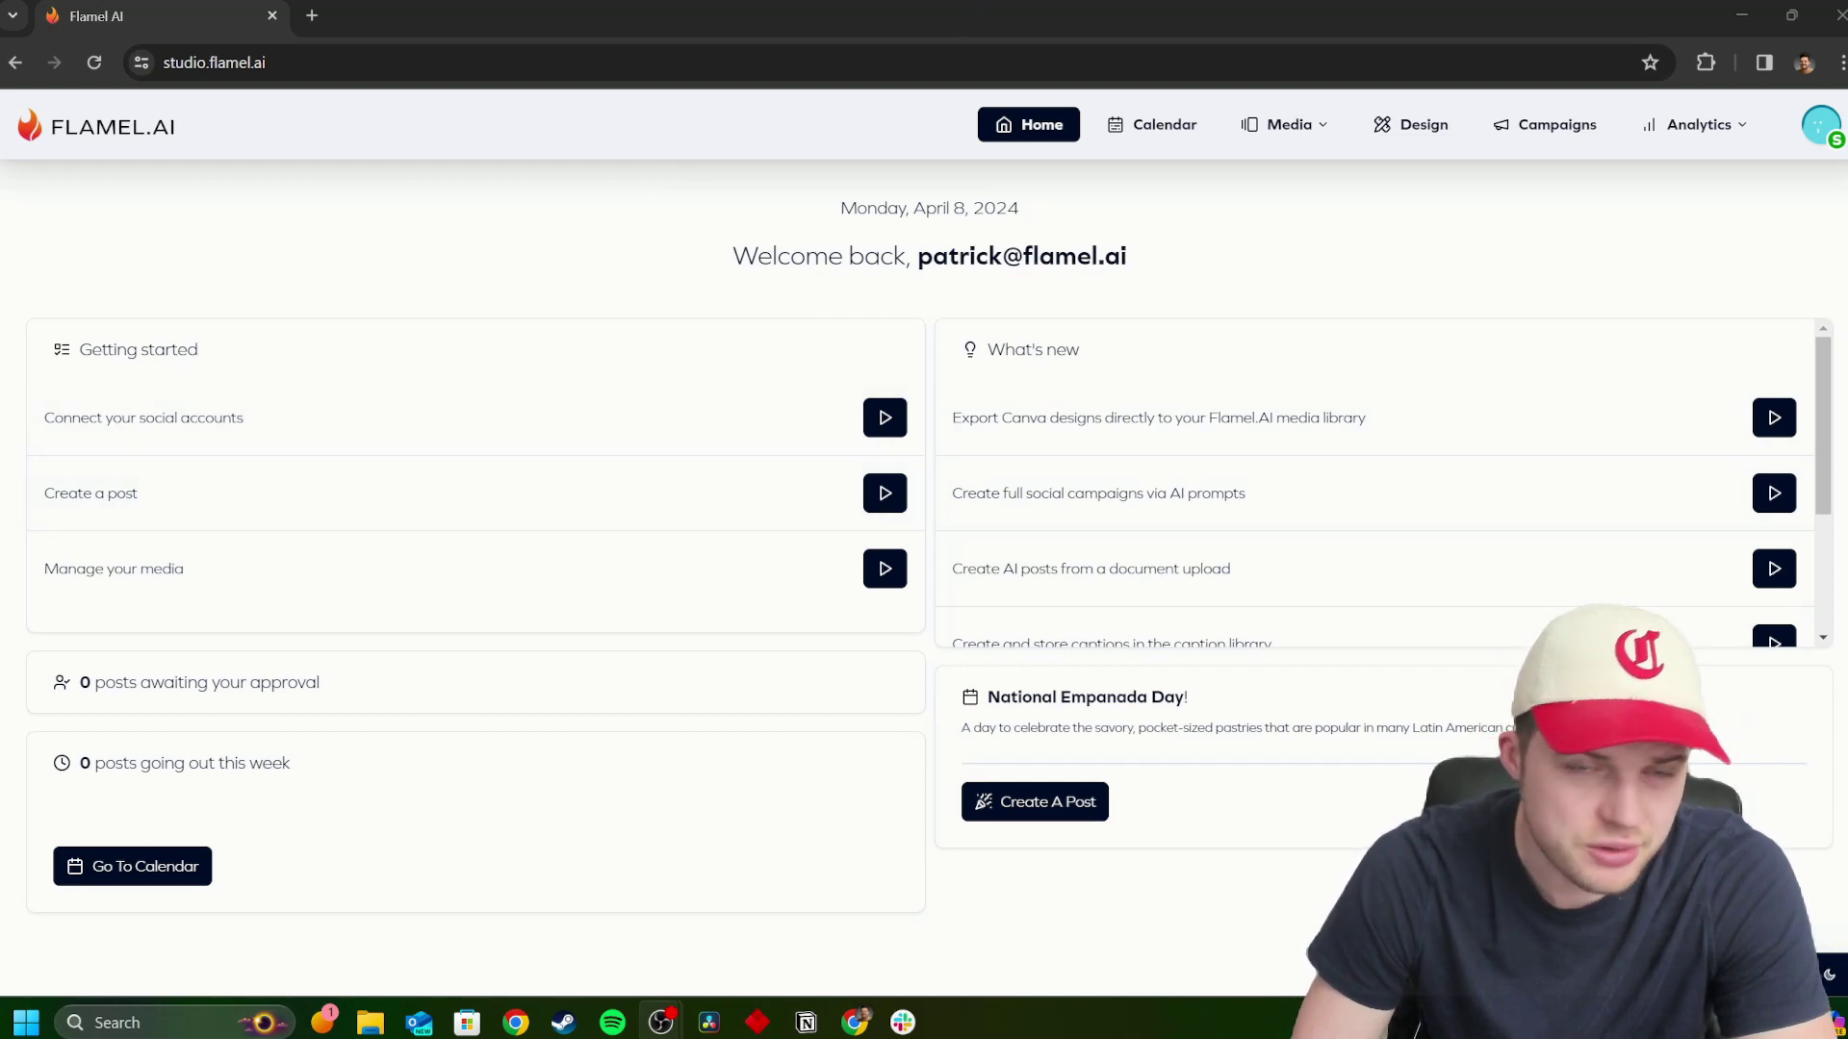
Scroll the Home dashboard and highlight the 'posts going out this week' line.
{"action": "scroll", "coordinate": [1298, 563], "scroll_direction": "down", "scroll_amount": 1}
{"action": "scroll", "coordinate": [1298, 563], "scroll_direction": "down", "scroll_amount": 1}
{"action": "scroll", "coordinate": [1296, 563], "scroll_direction": "up", "scroll_amount": 1}
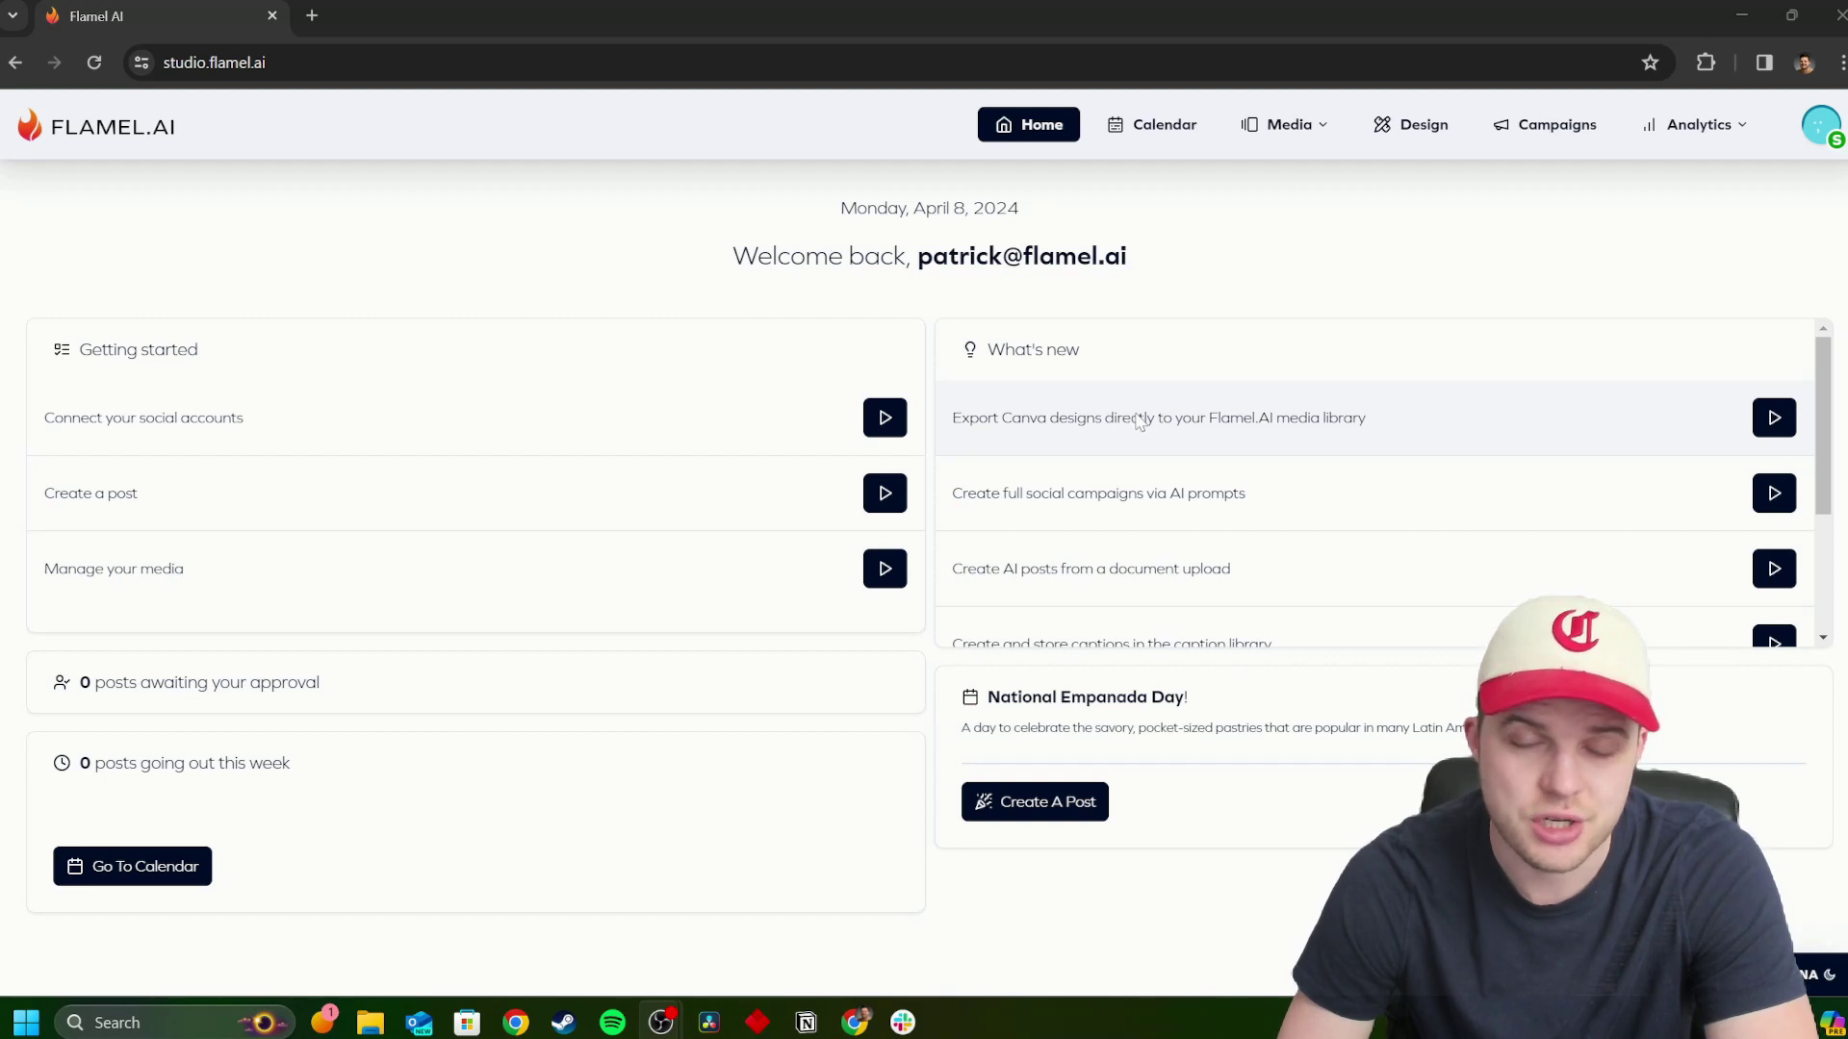
{"action": "scroll", "coordinate": [1173, 404], "scroll_direction": "down", "scroll_amount": 2}
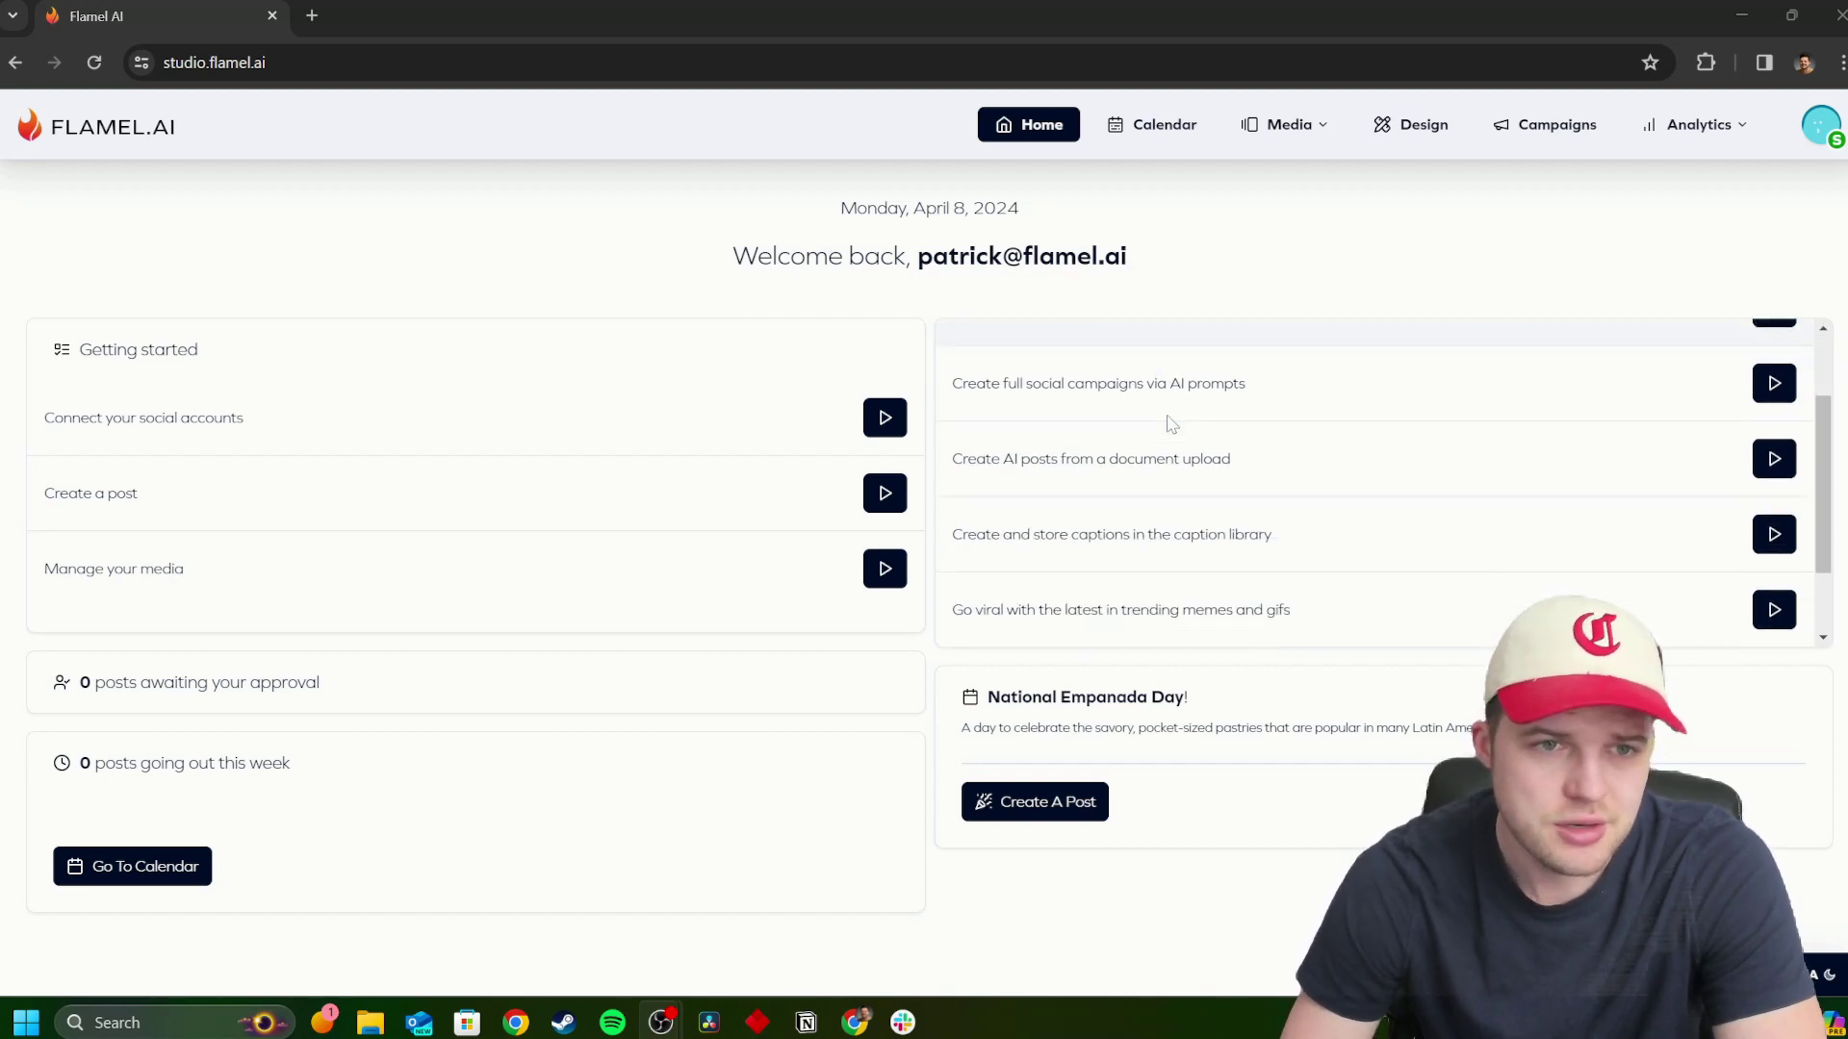
{"action": "scroll", "coordinate": [1193, 460], "scroll_direction": "up", "scroll_amount": 3}
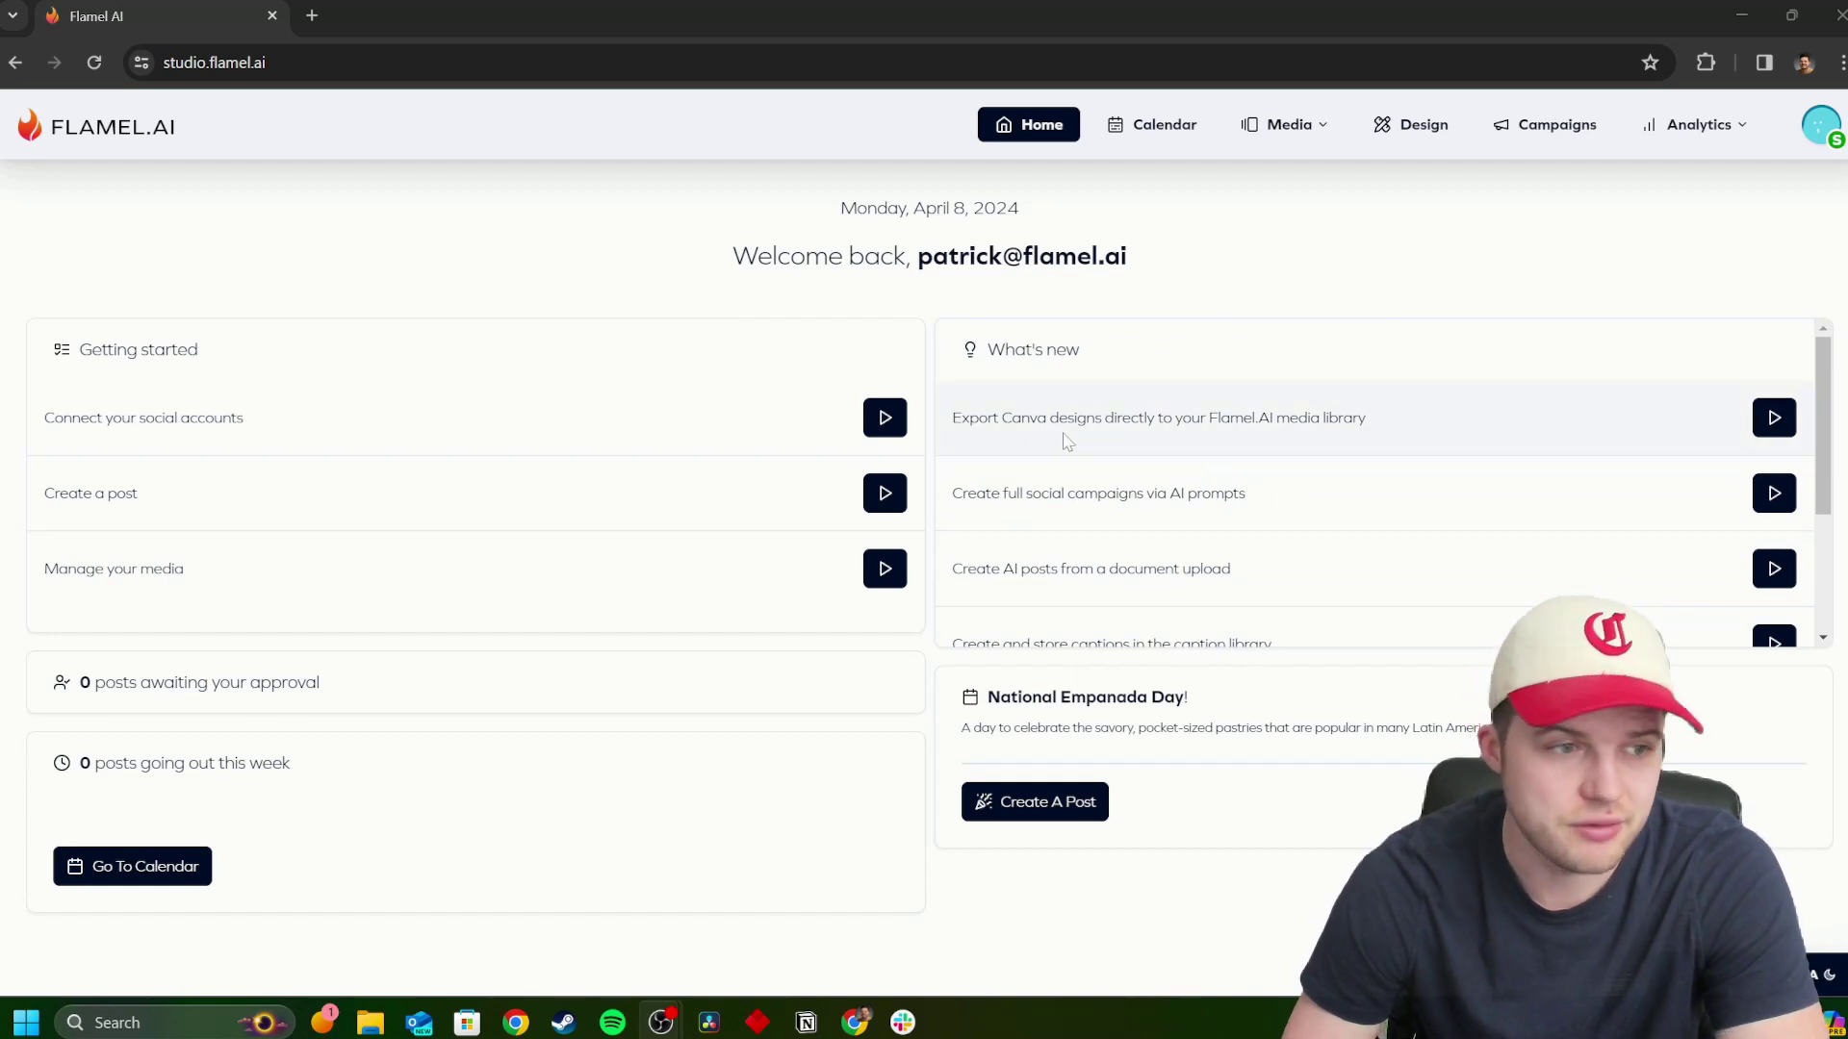
{"action": "left_click_drag", "start_coordinate": [309, 767], "coordinate": [64, 701]}
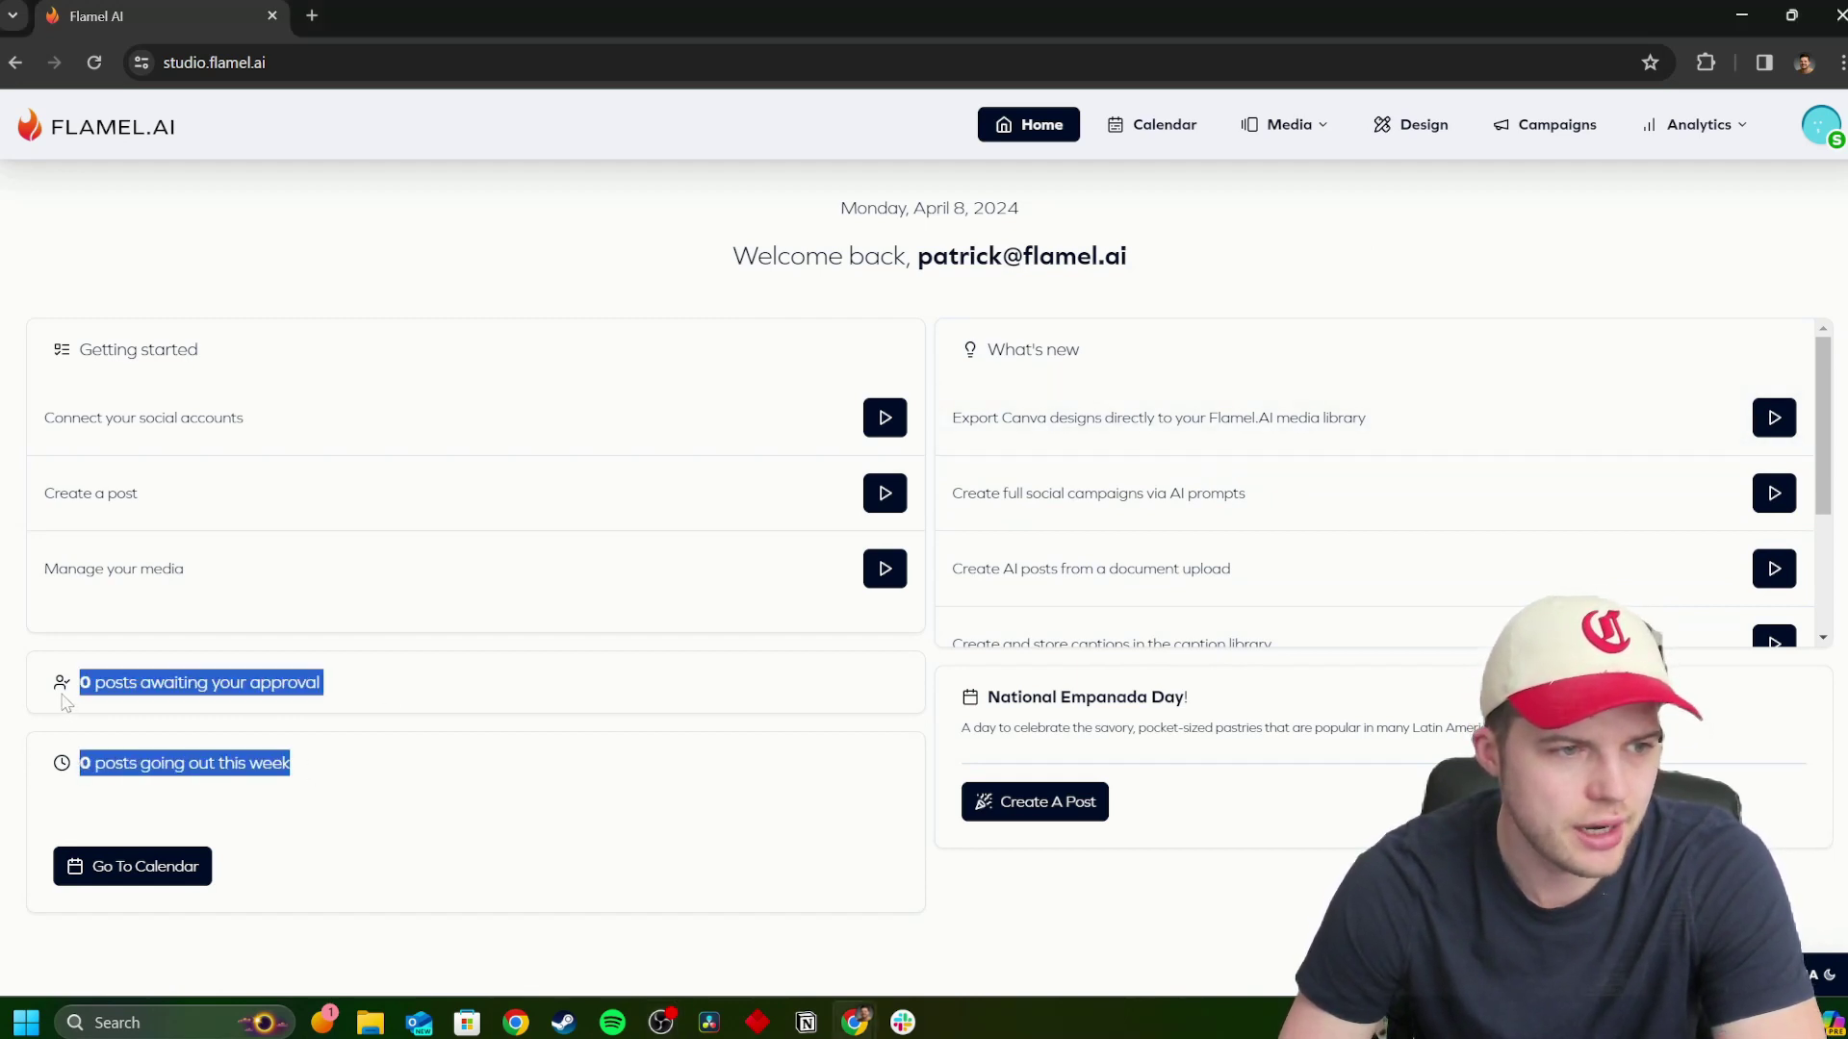
{"action": "left_click", "coordinate": [104, 802]}
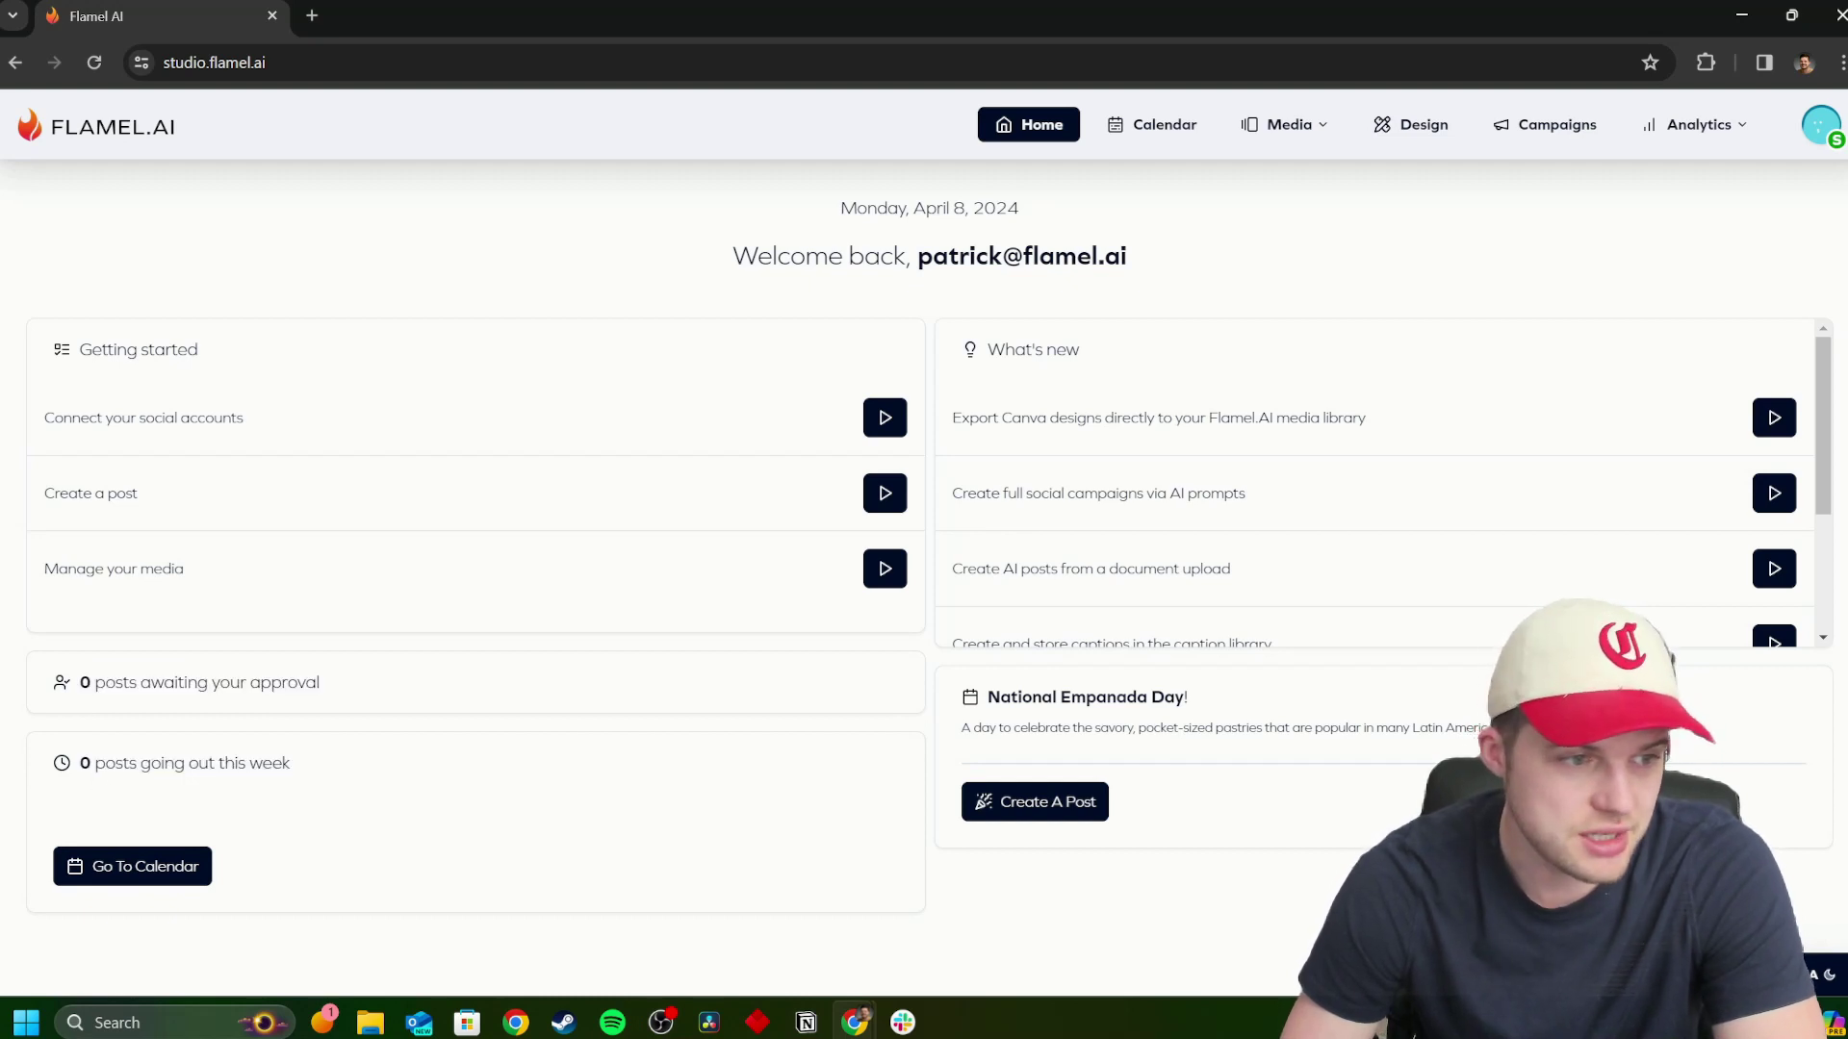
Highlight the zero weekly post count, the awaiting-approval line and the National Empanada Day heading.
{"action": "double_click", "coordinate": [85, 764]}
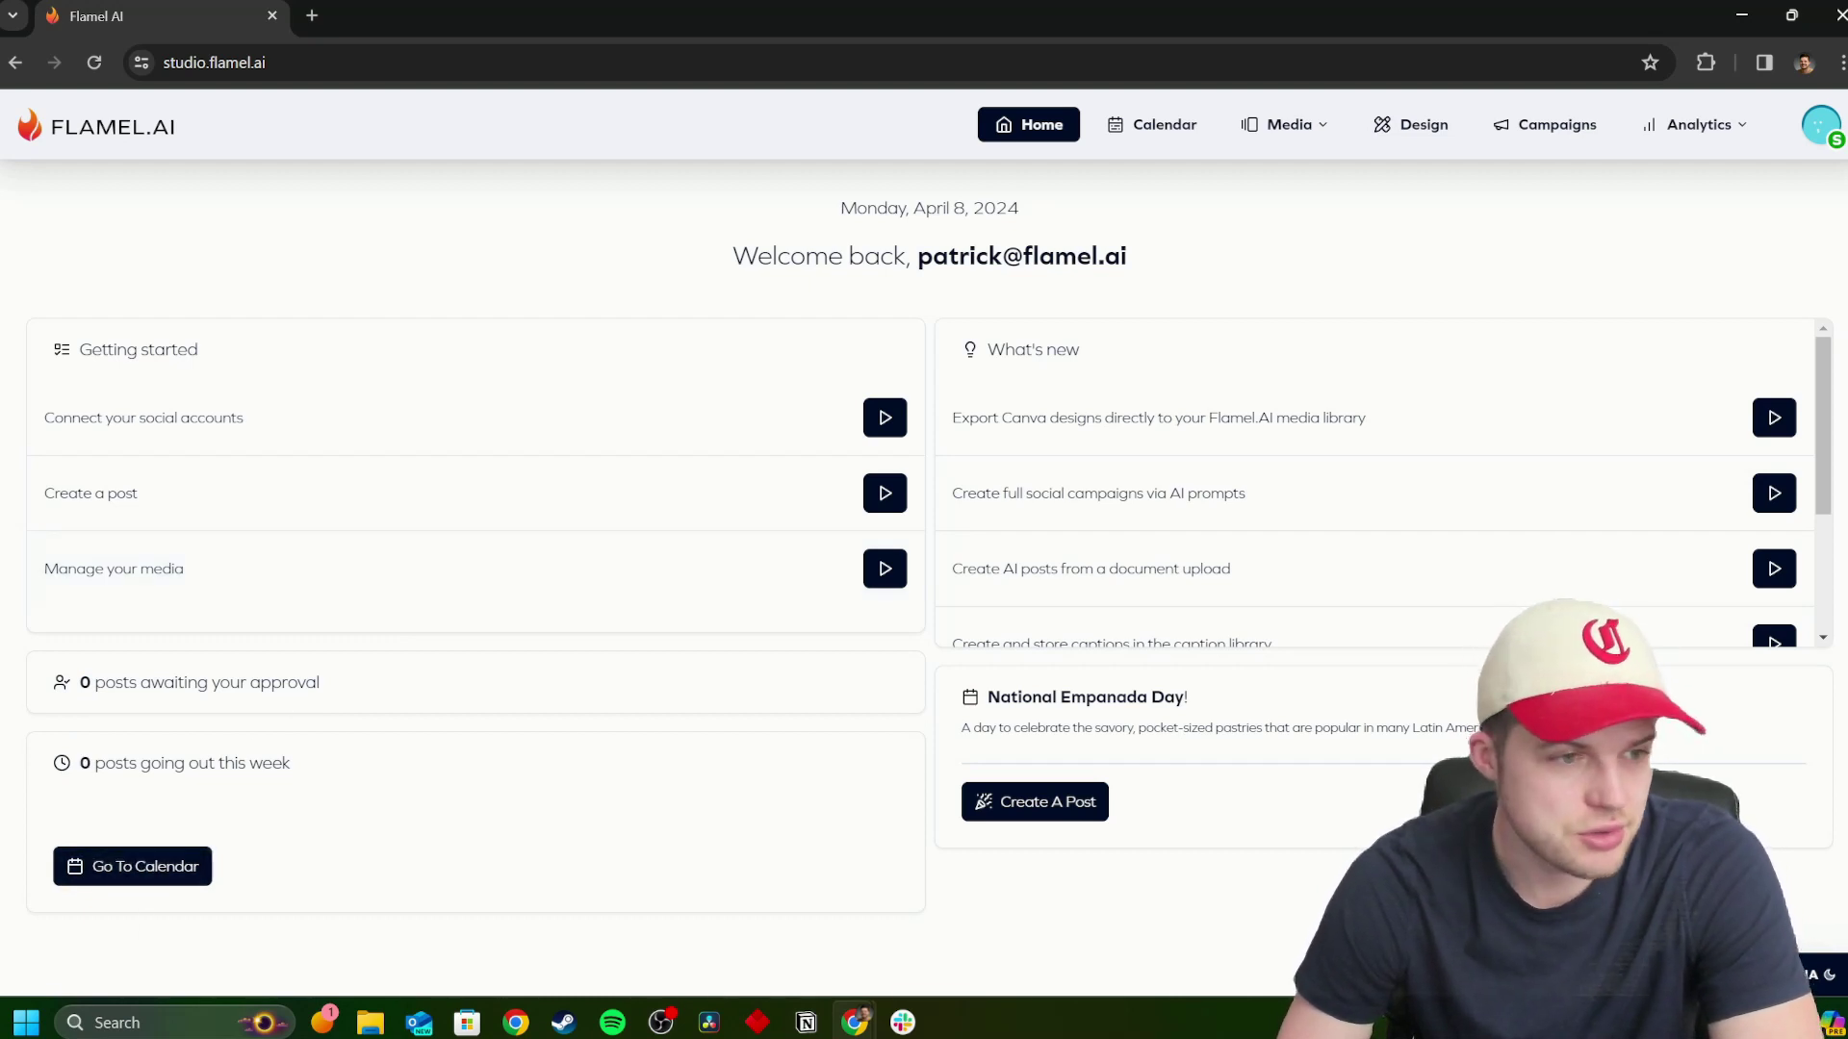
{"action": "left_click_drag", "start_coordinate": [339, 695], "coordinate": [69, 693]}
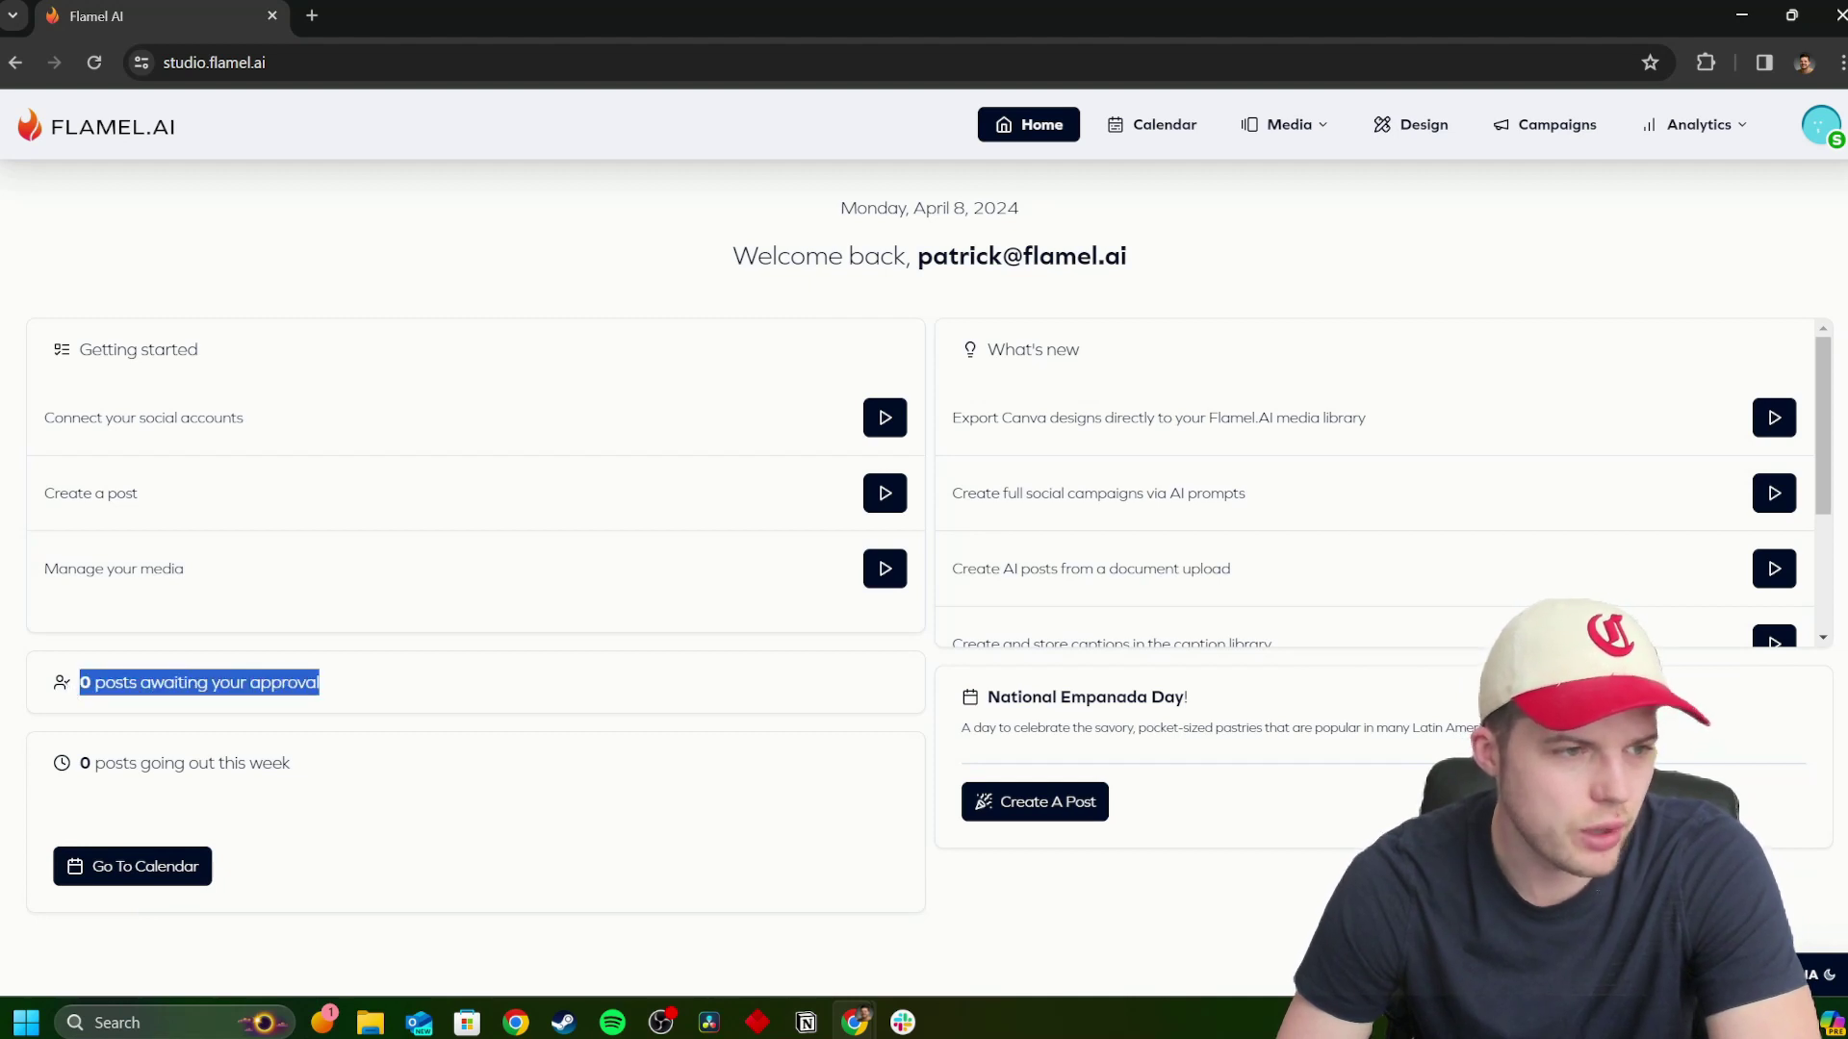
{"action": "left_click", "coordinate": [415, 682]}
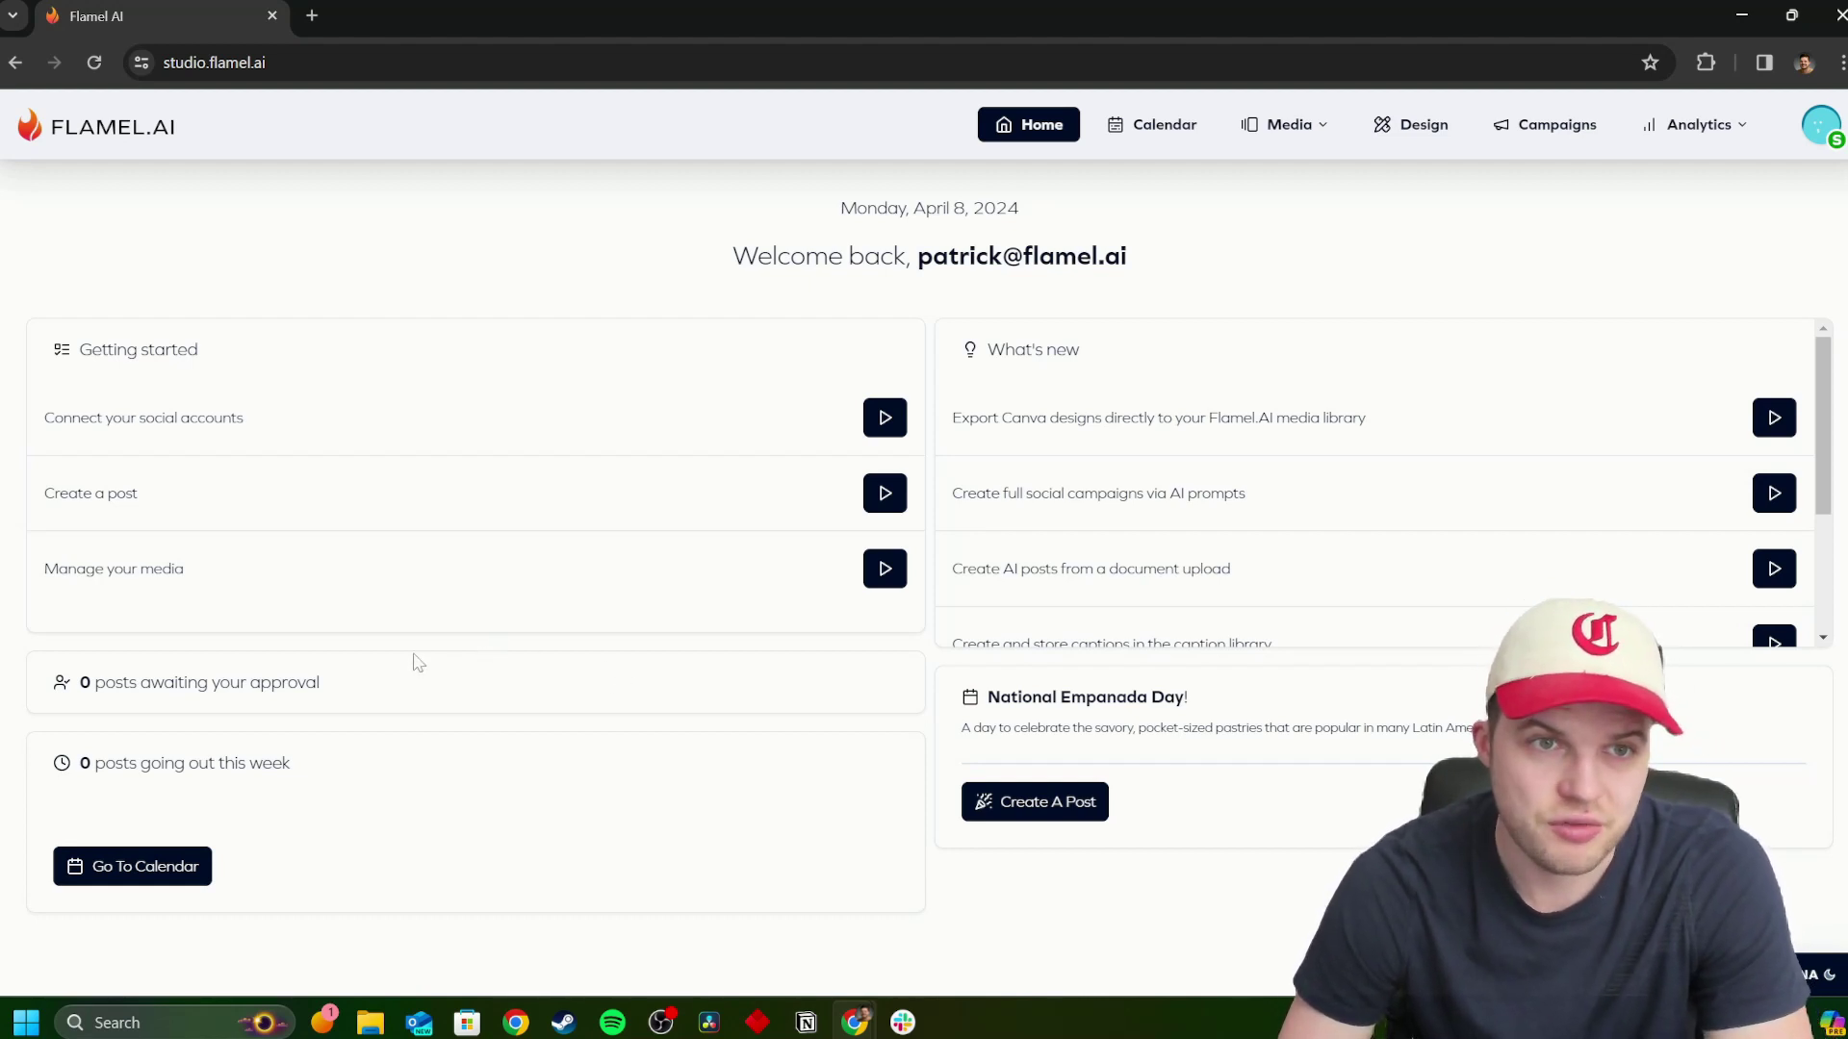
{"action": "left_click_drag", "start_coordinate": [1230, 700], "coordinate": [963, 695]}
{"action": "left_click", "coordinate": [962, 695]}
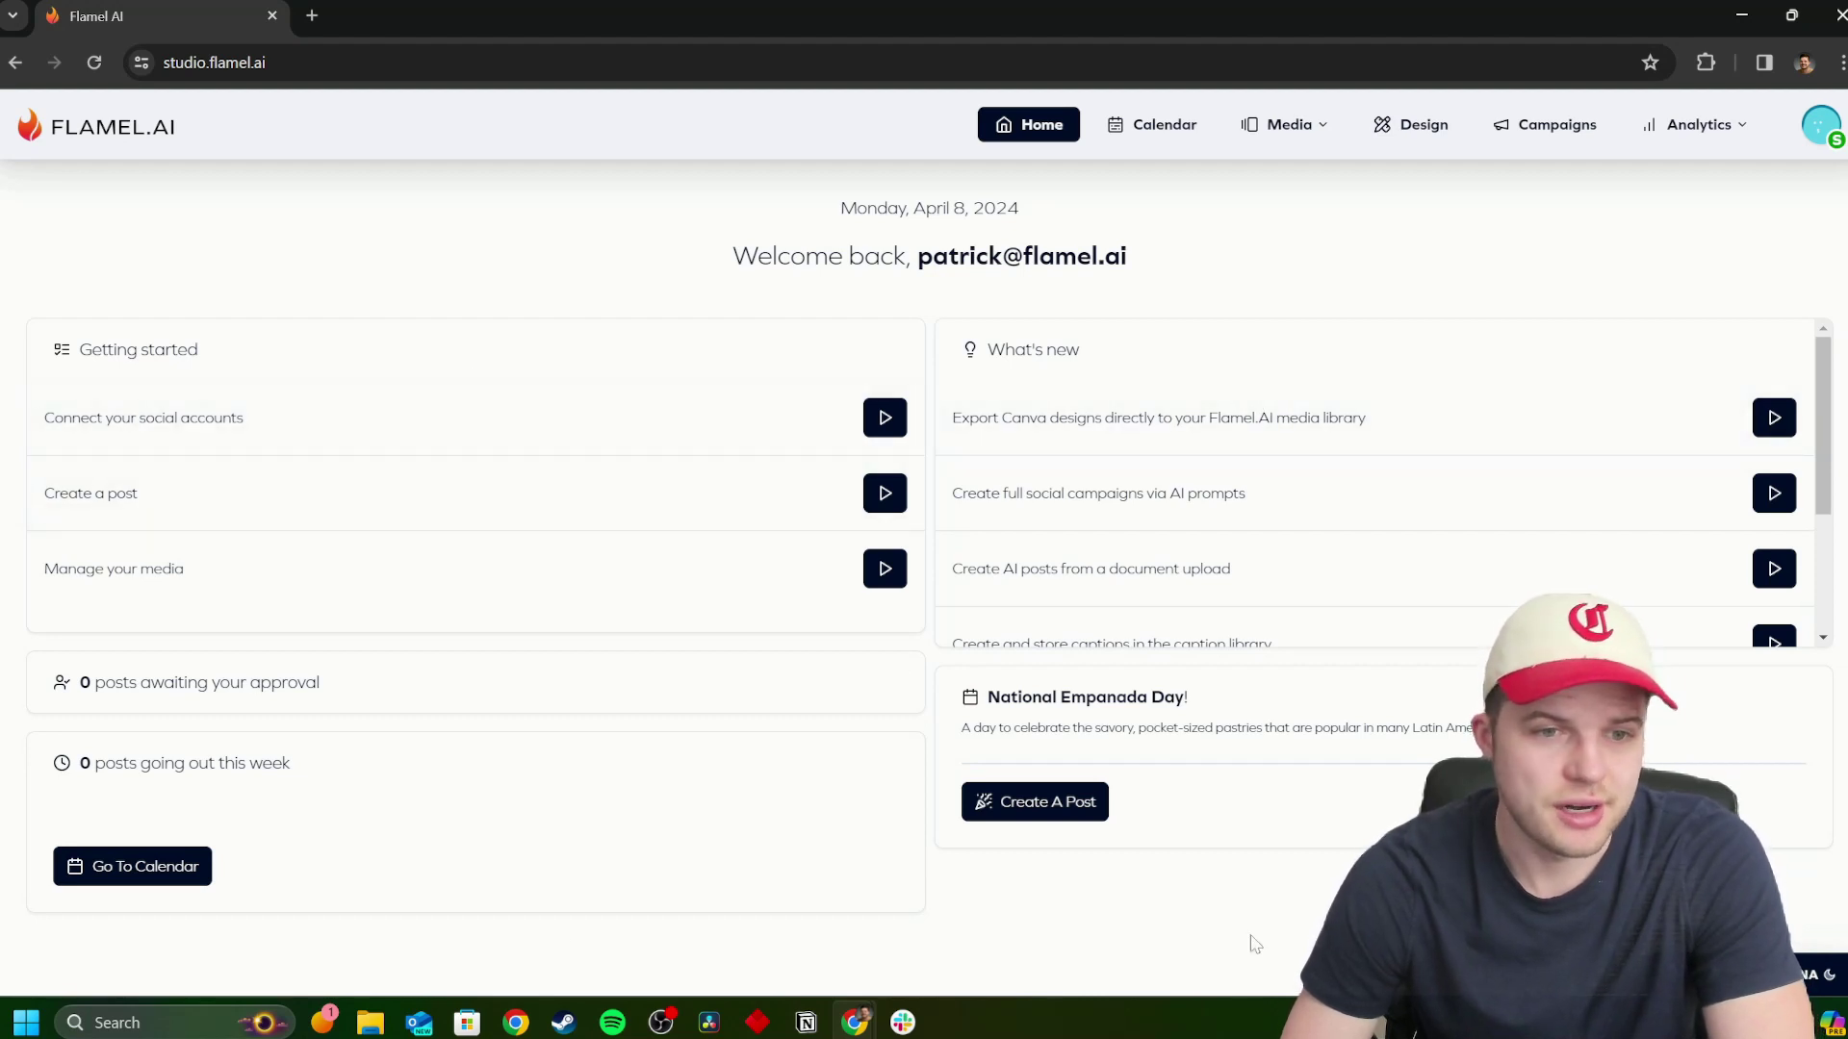
In the content calendar, switch between April's Month and Week views, back to Month, and start a new post.
{"action": "left_click", "coordinate": [1166, 135]}
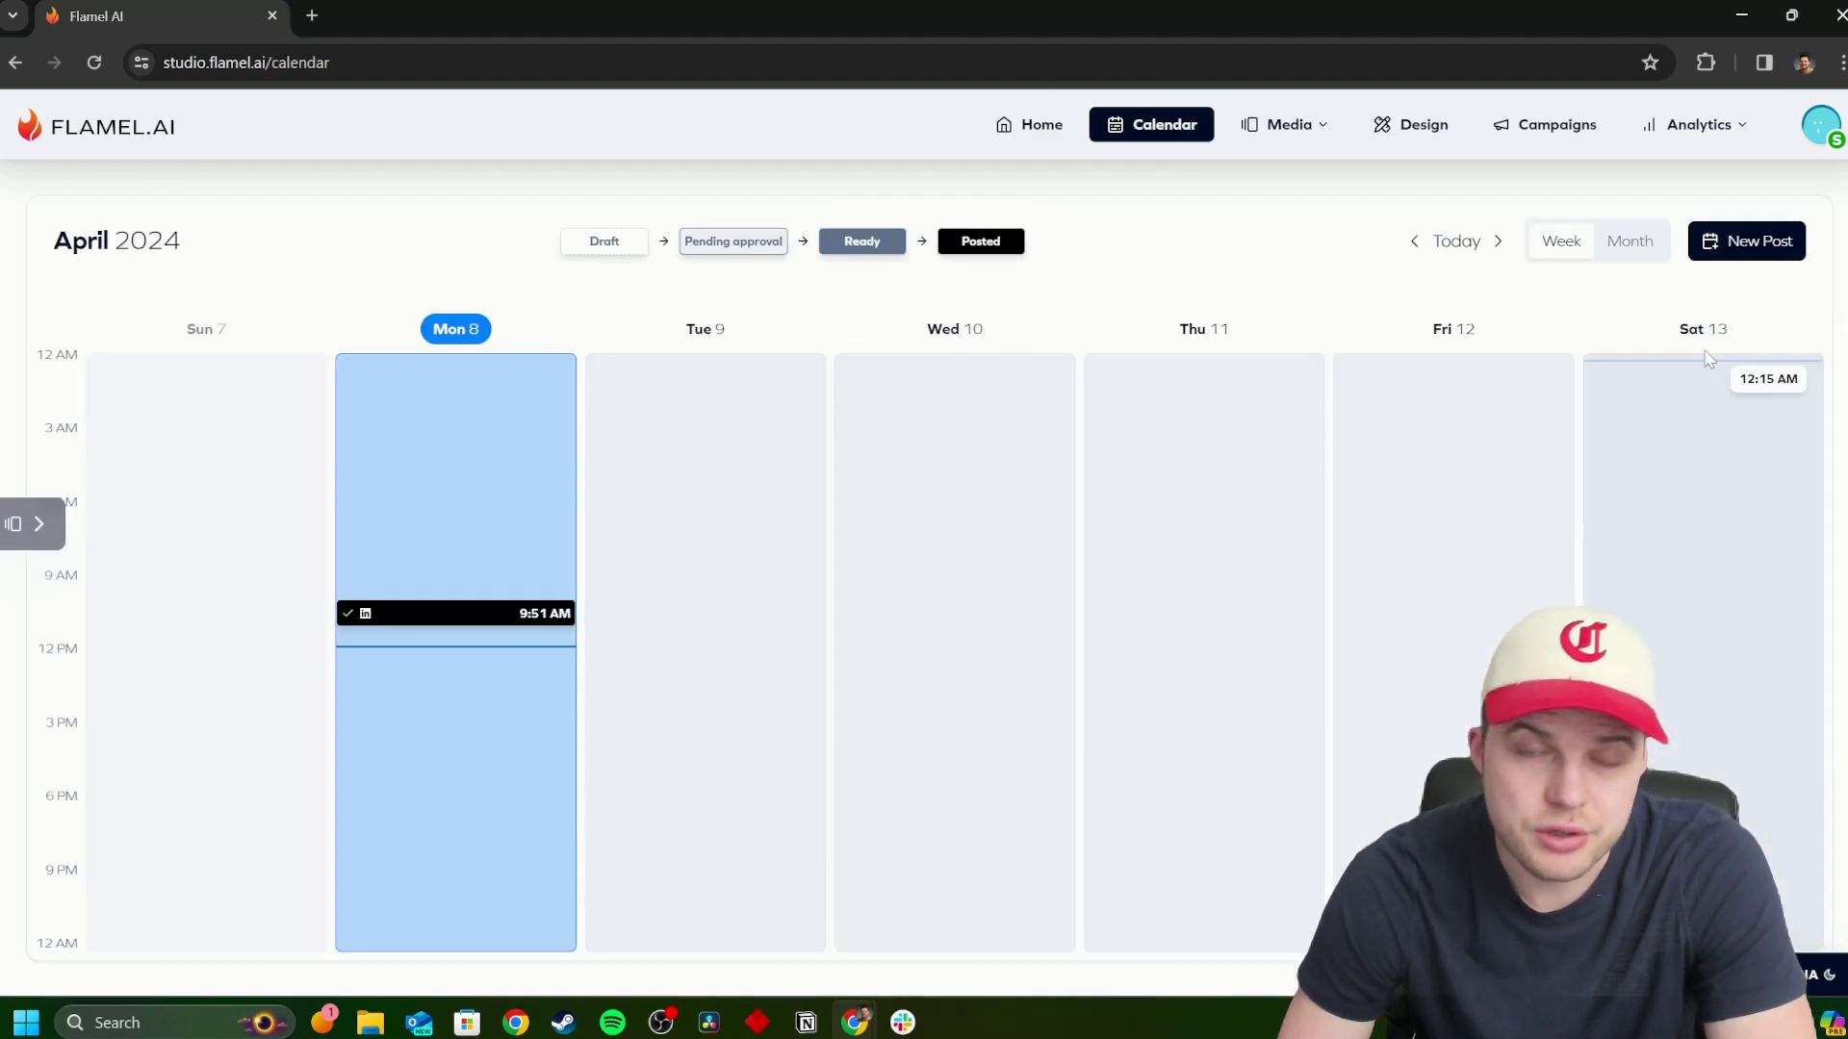
{"action": "mouse_move", "coordinate": [571, 239]}
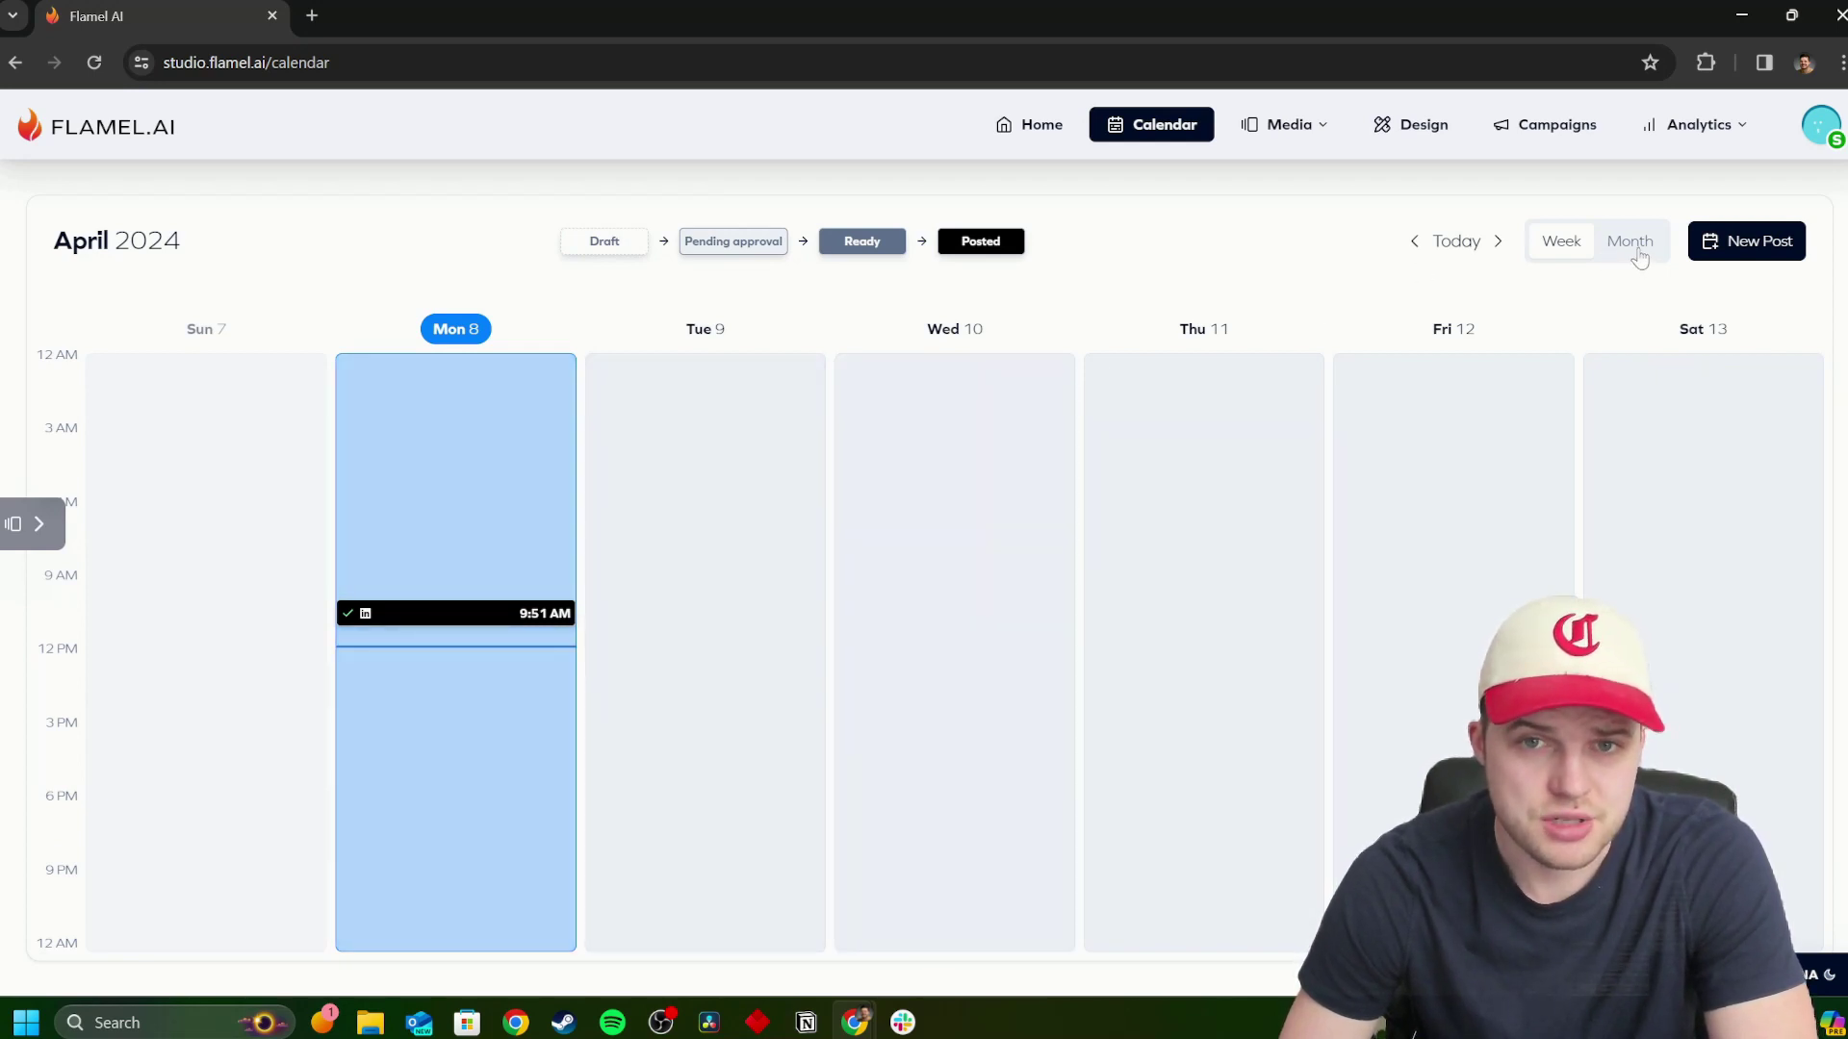
{"action": "left_click", "coordinate": [1629, 242]}
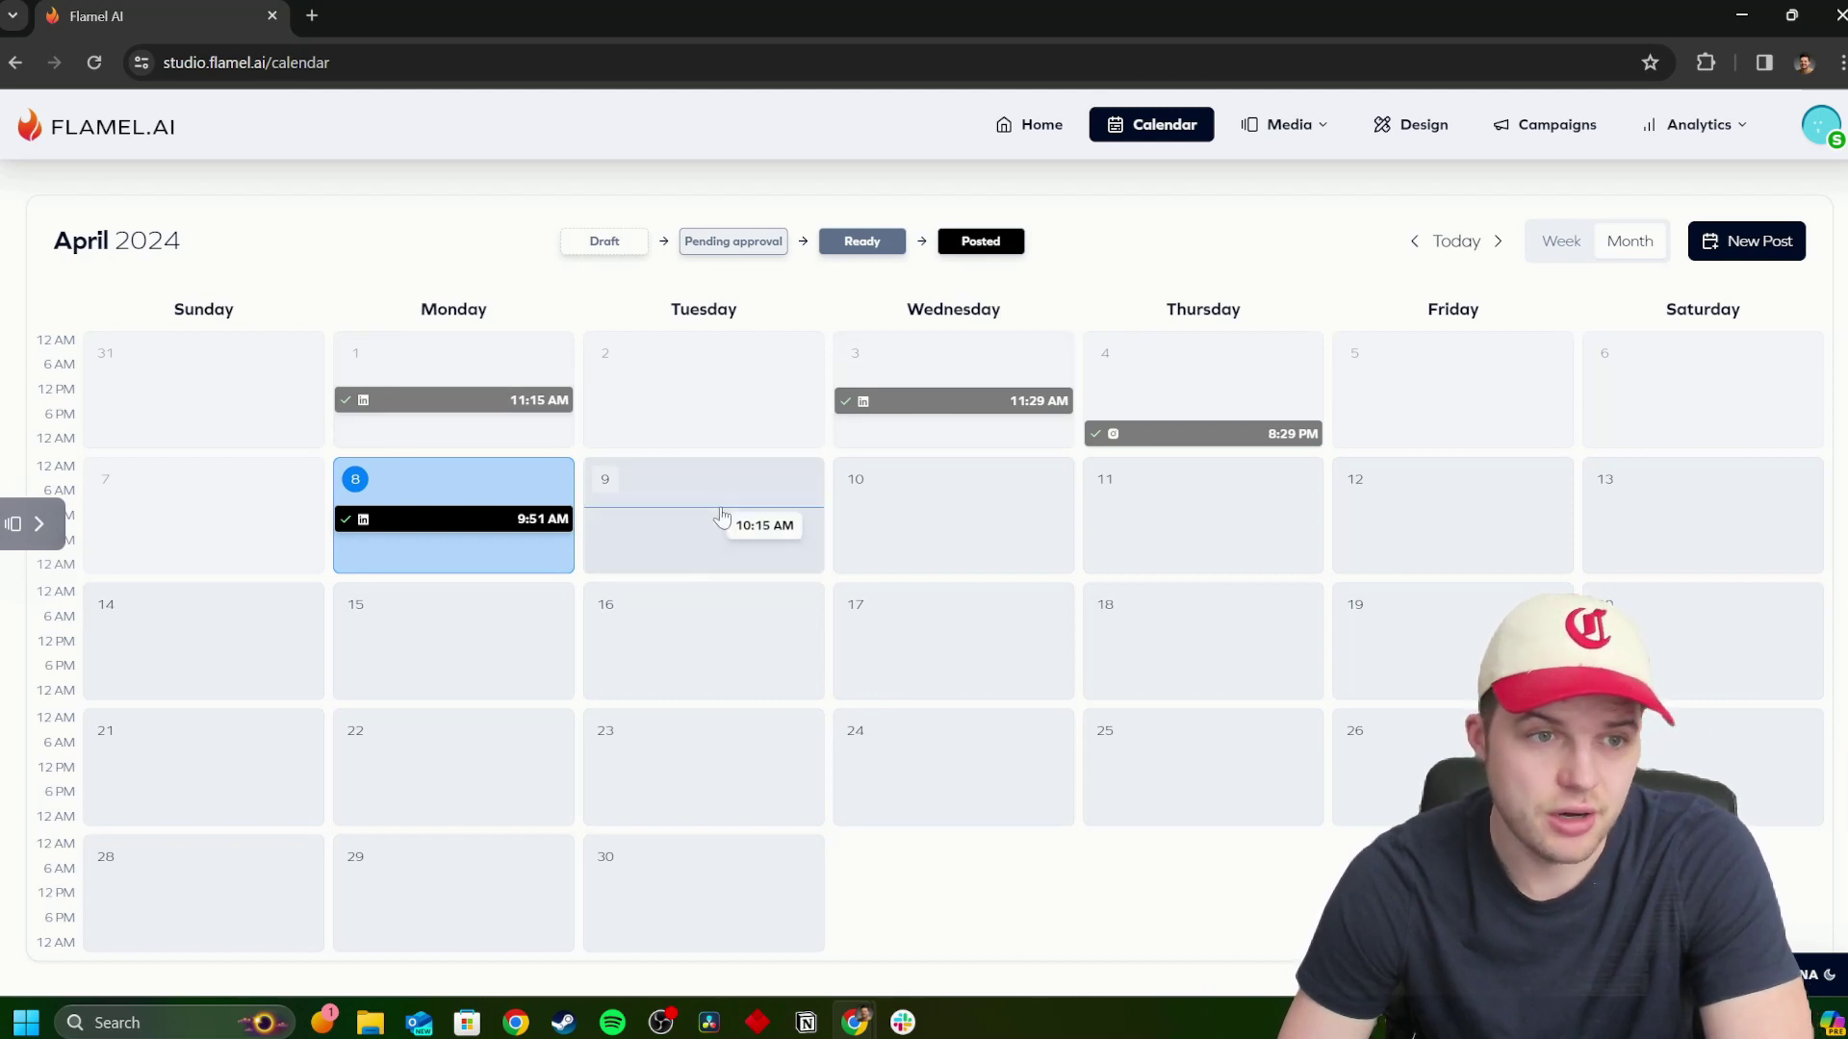
{"action": "mouse_move", "coordinate": [609, 256]}
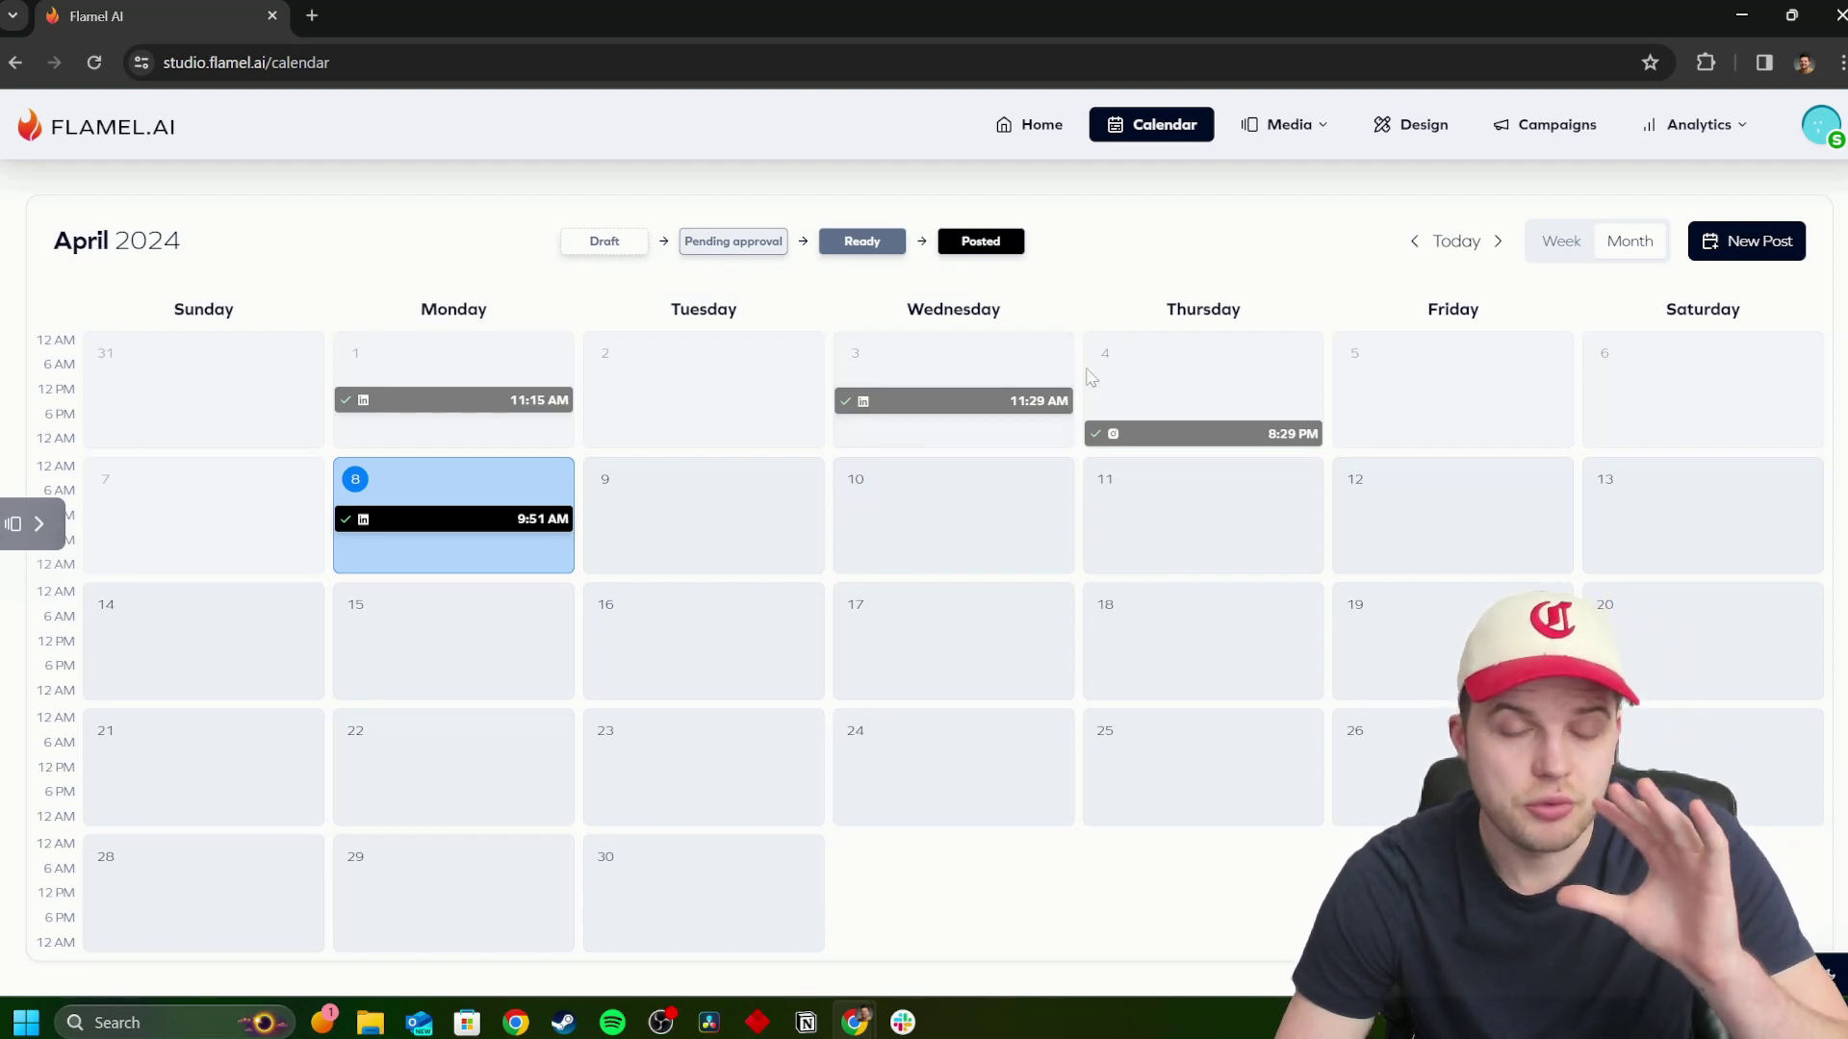
{"action": "left_click", "coordinate": [1548, 252]}
{"action": "left_click", "coordinate": [1626, 241]}
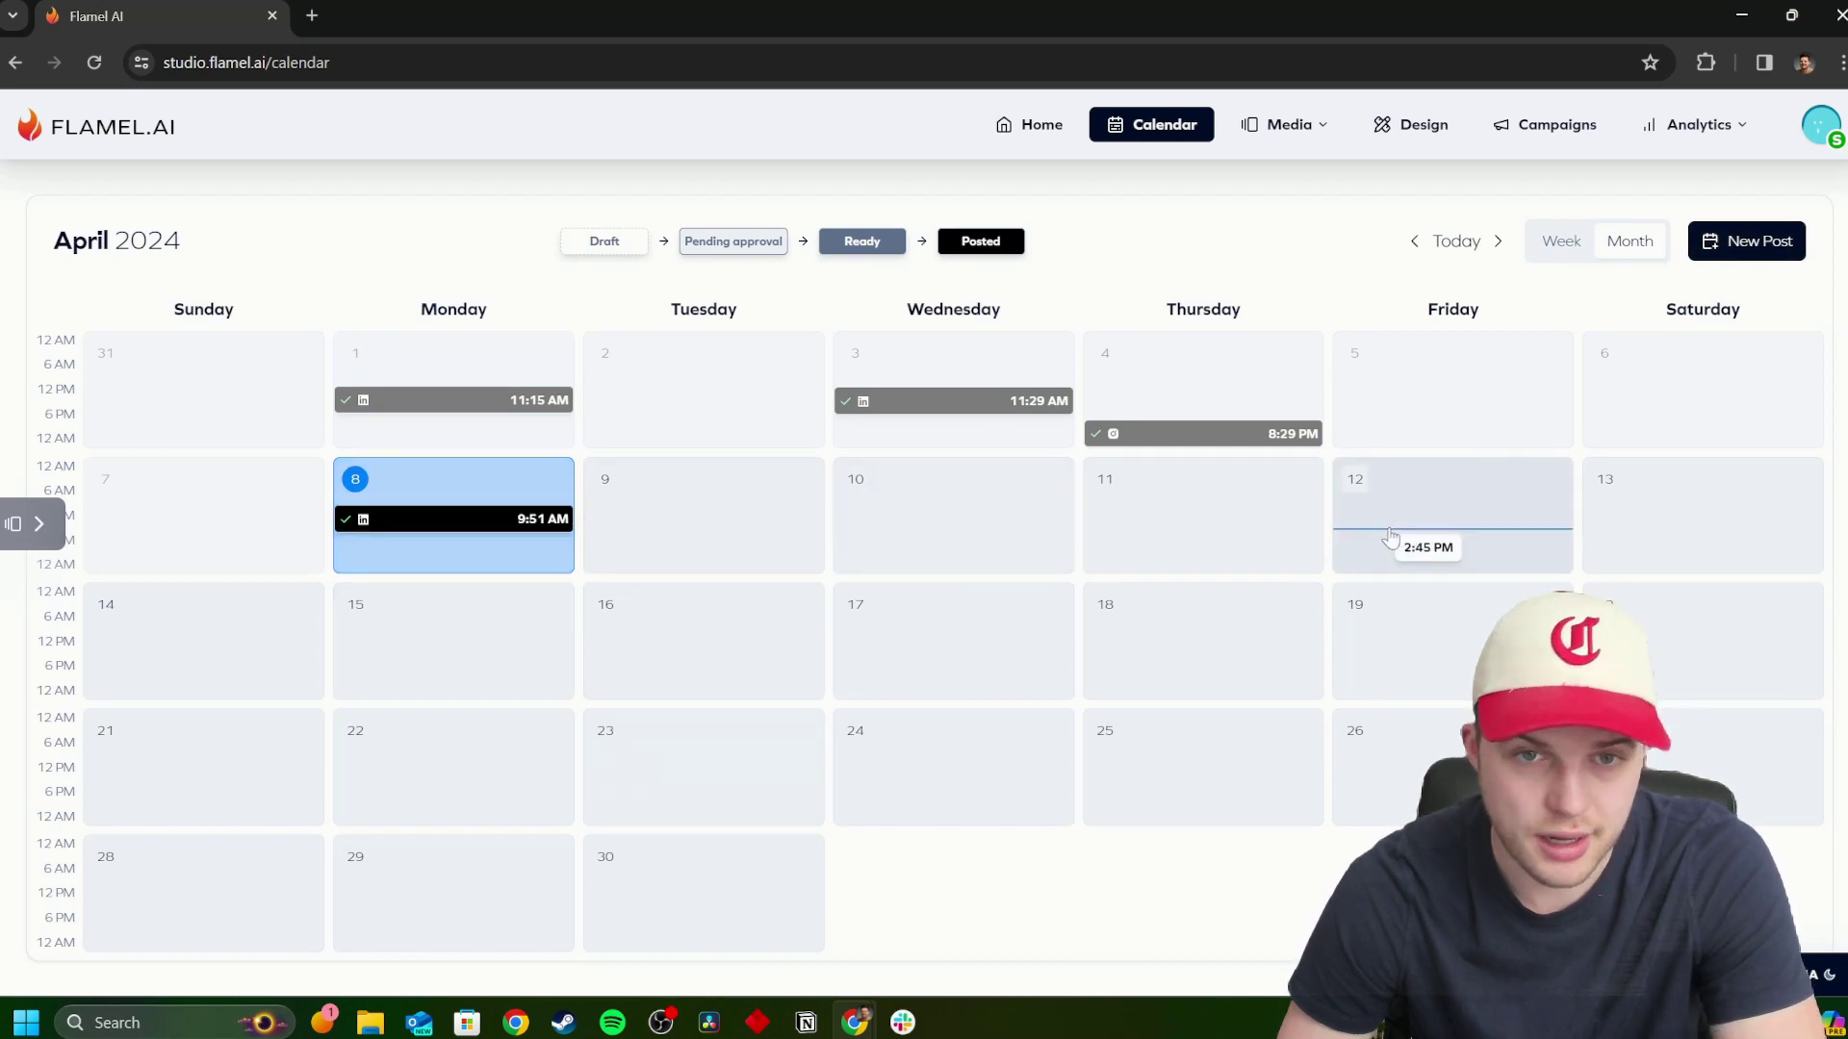
{"action": "left_click", "coordinate": [1753, 241]}
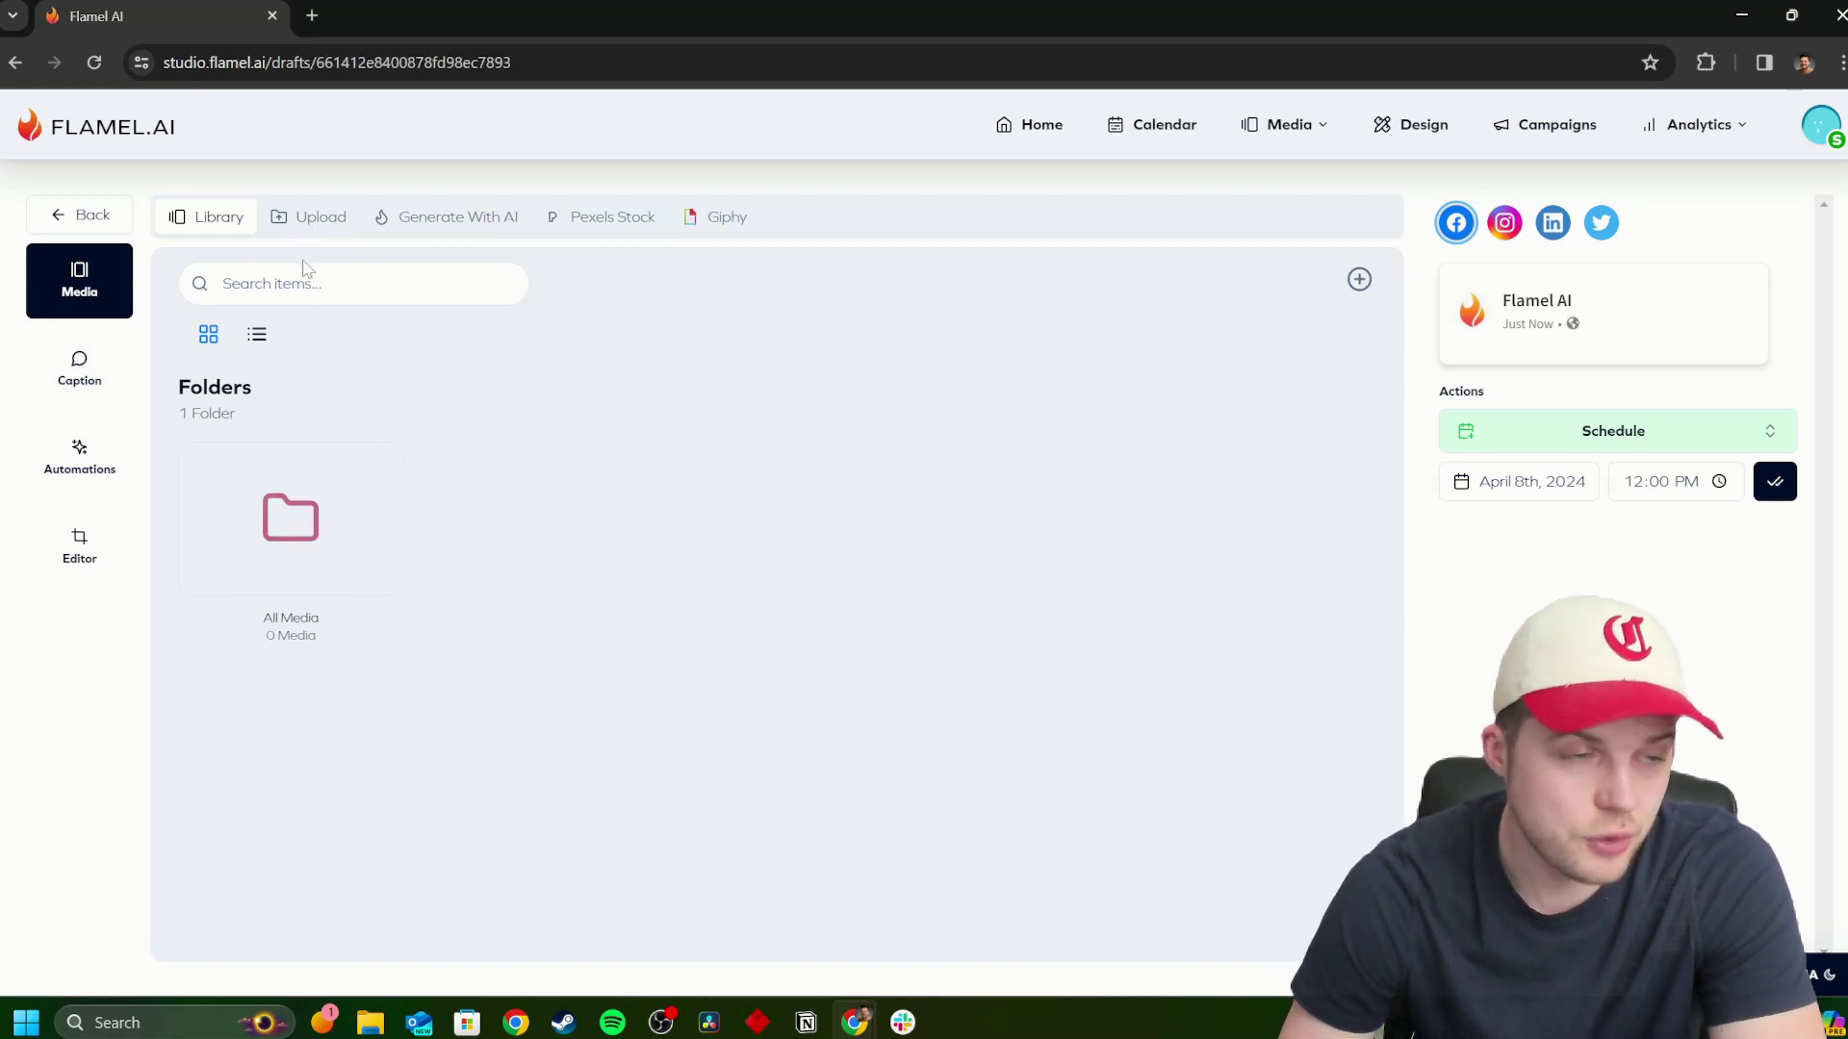
Check the draft's Upload and Generate With AI media options and Instagram formats, then go to Caption.
{"action": "left_click", "coordinate": [330, 231]}
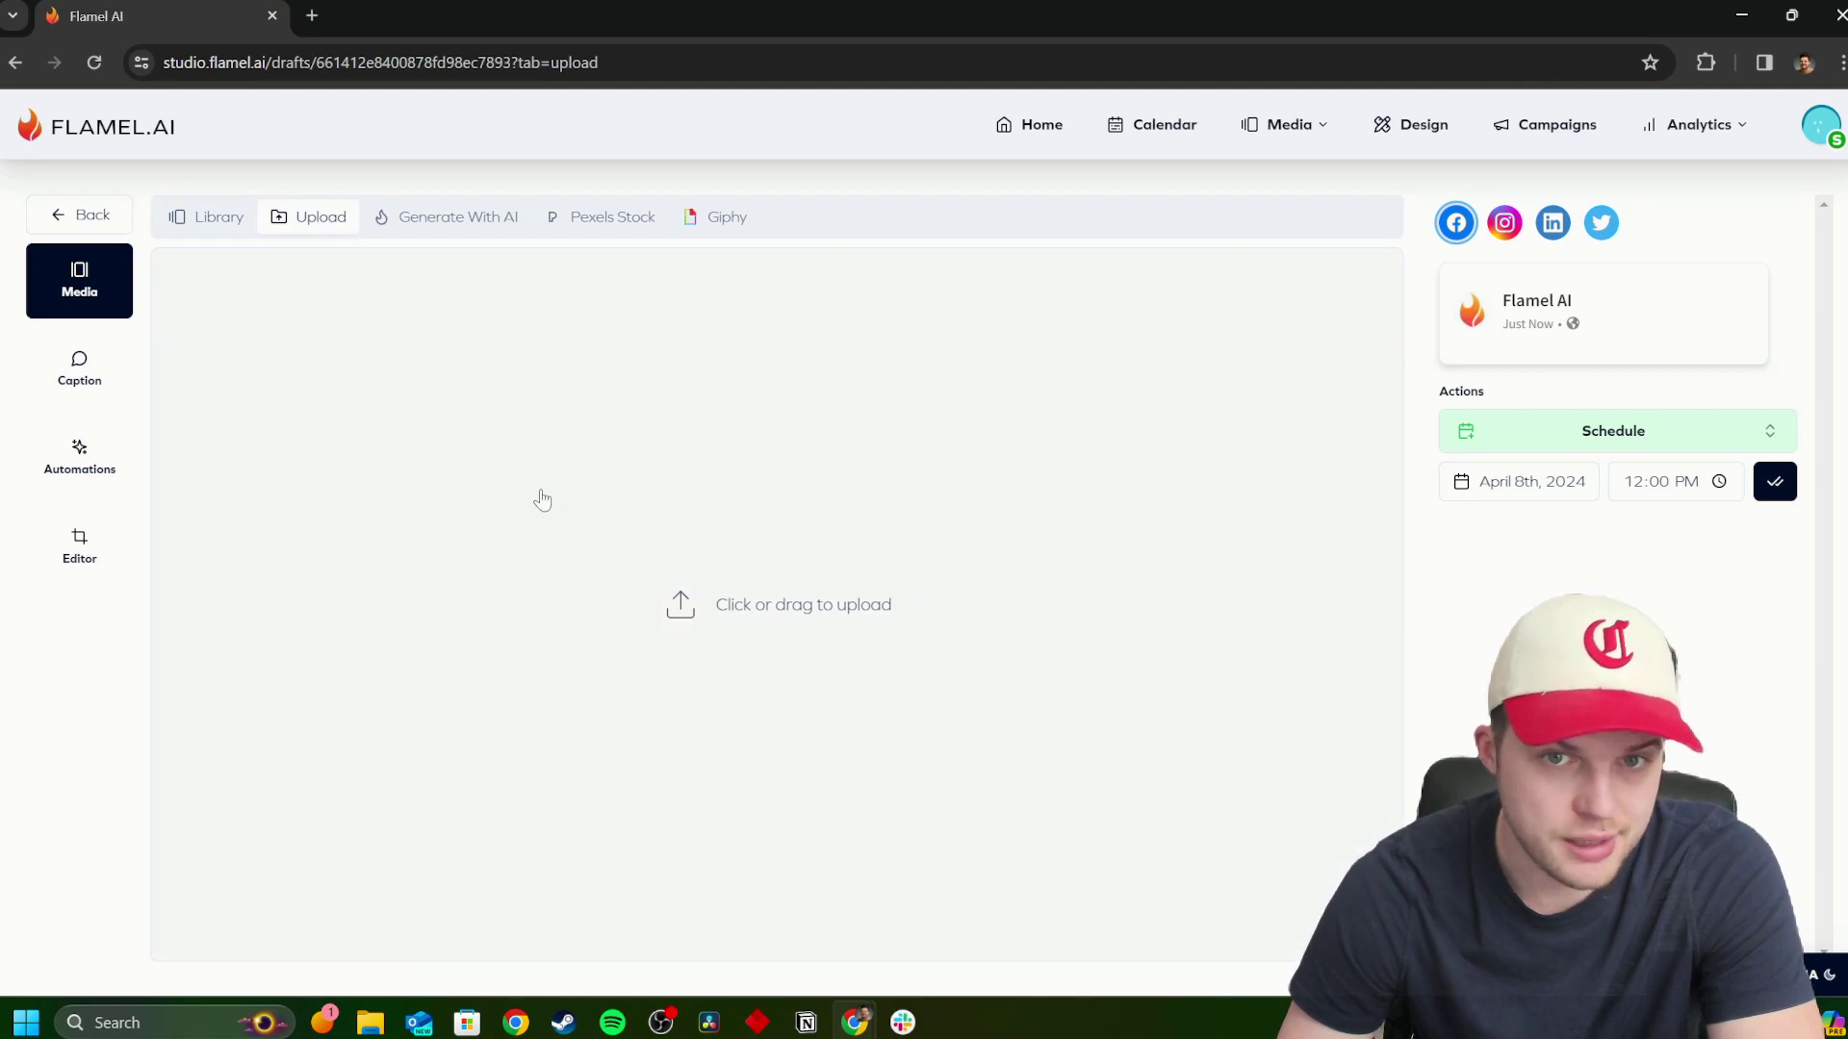
{"action": "left_click", "coordinate": [492, 229]}
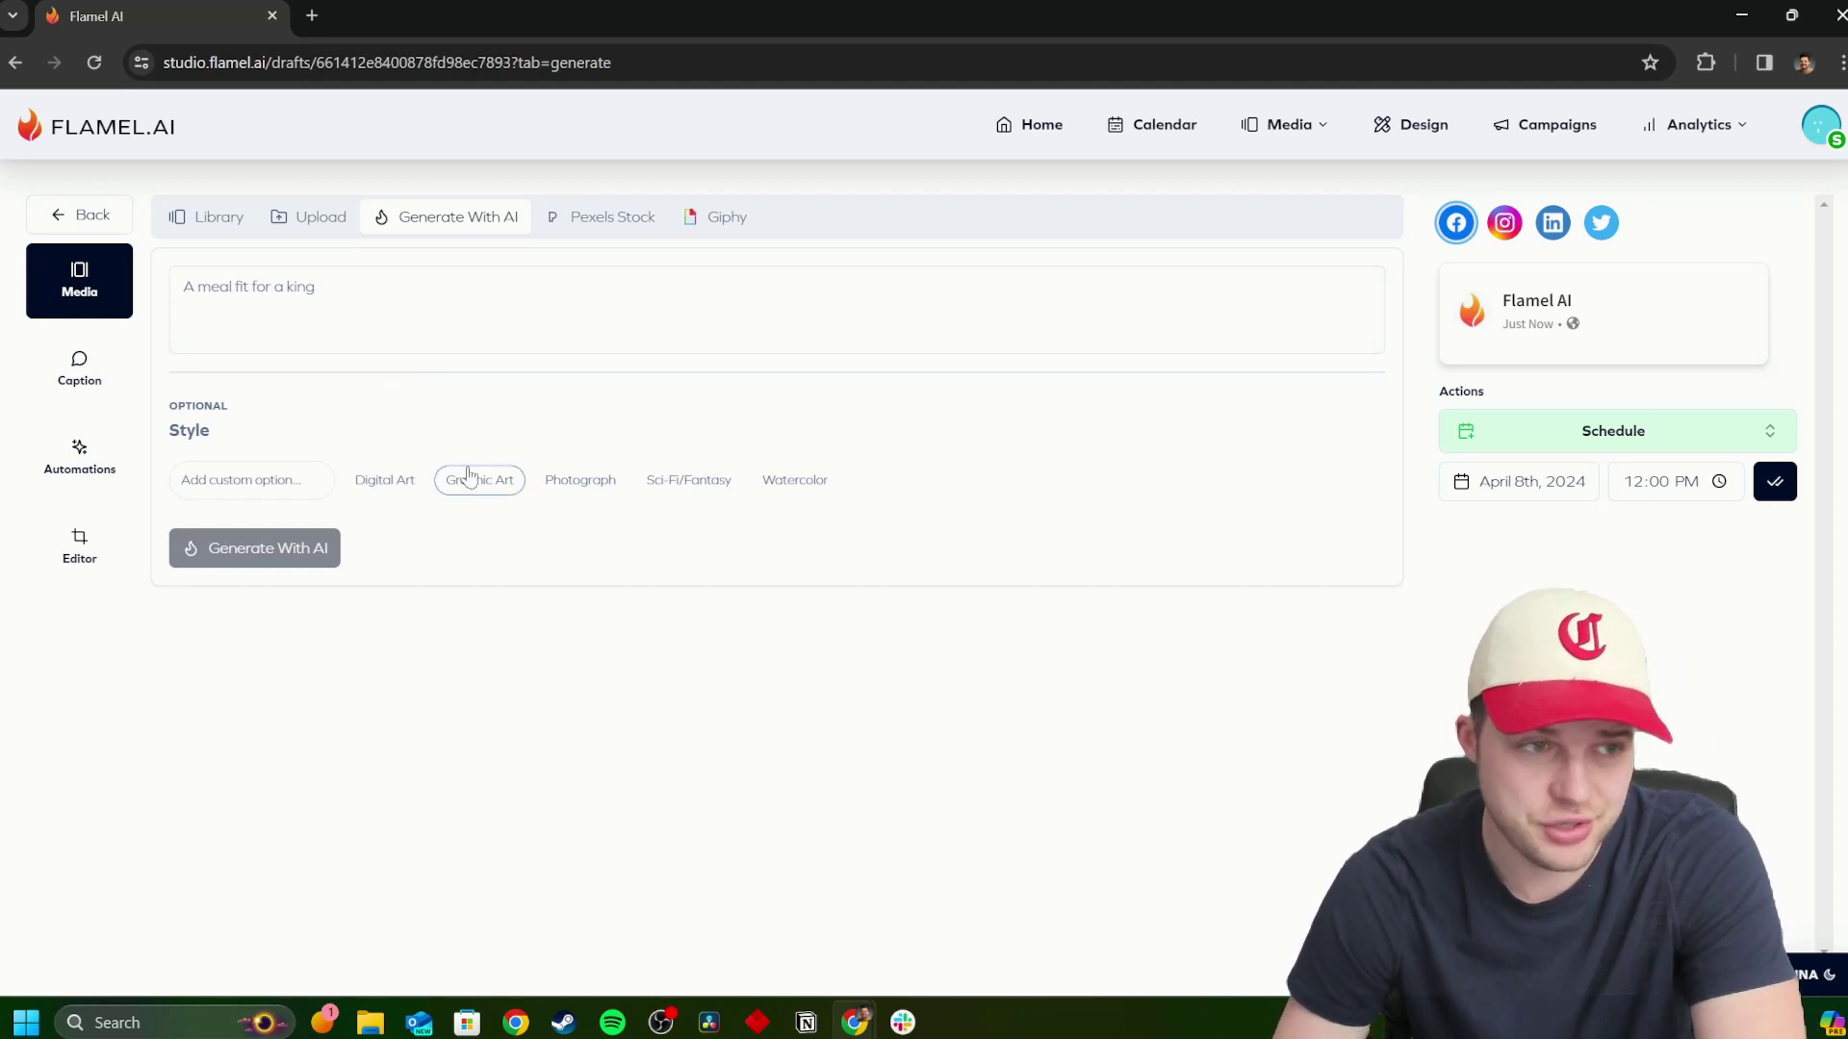
{"action": "left_click", "coordinate": [183, 287]}
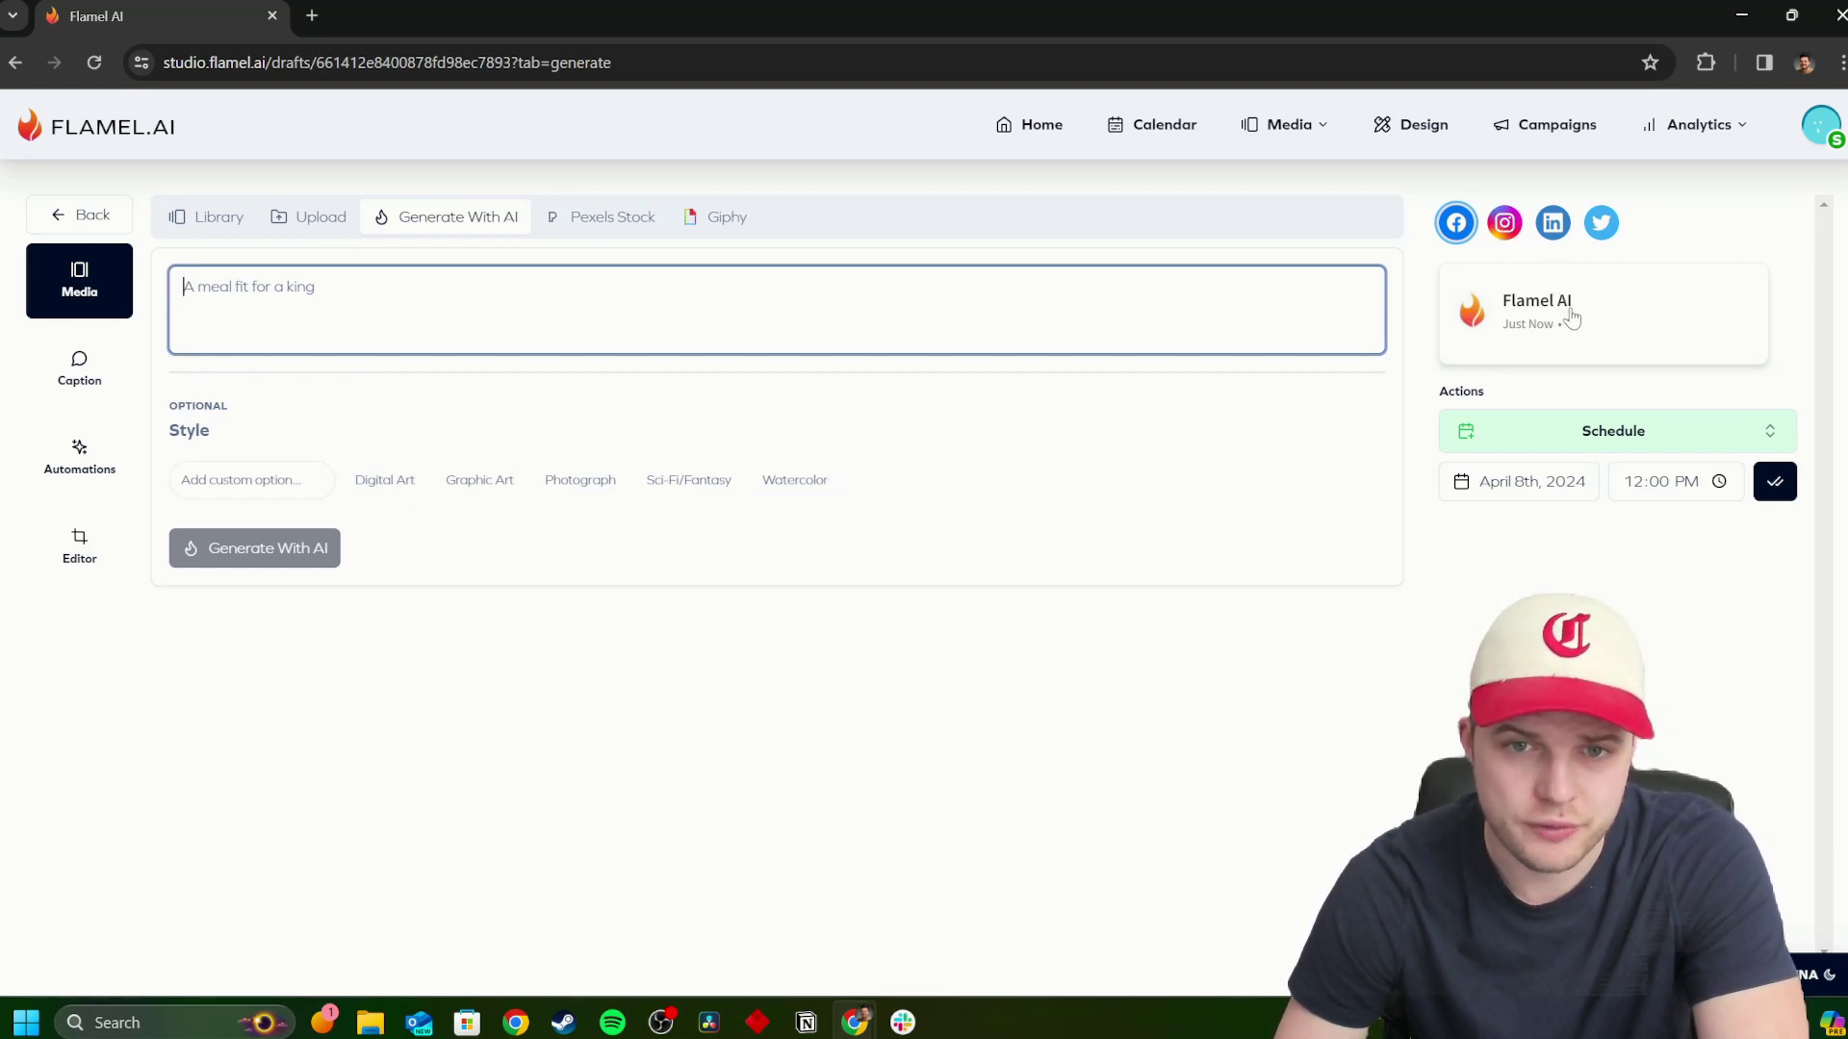
{"action": "left_click", "coordinate": [1504, 223]}
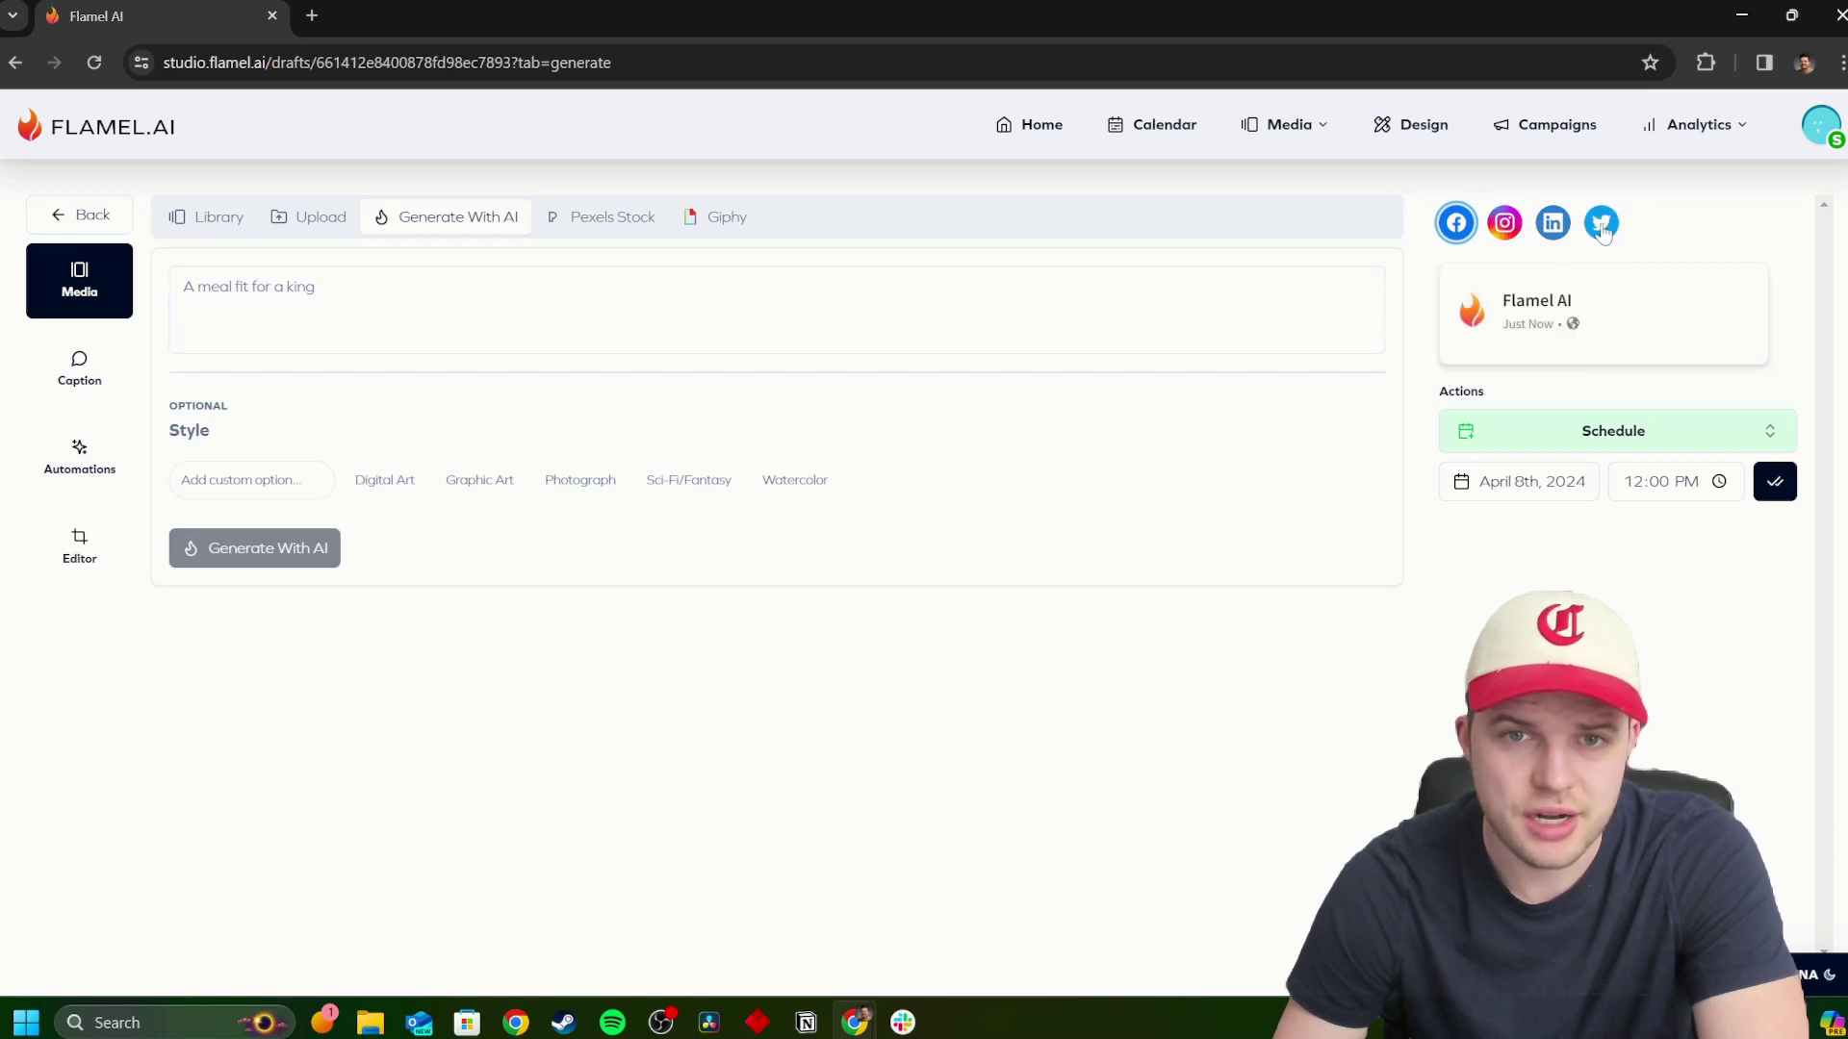
{"action": "mouse_move", "coordinate": [1504, 226]}
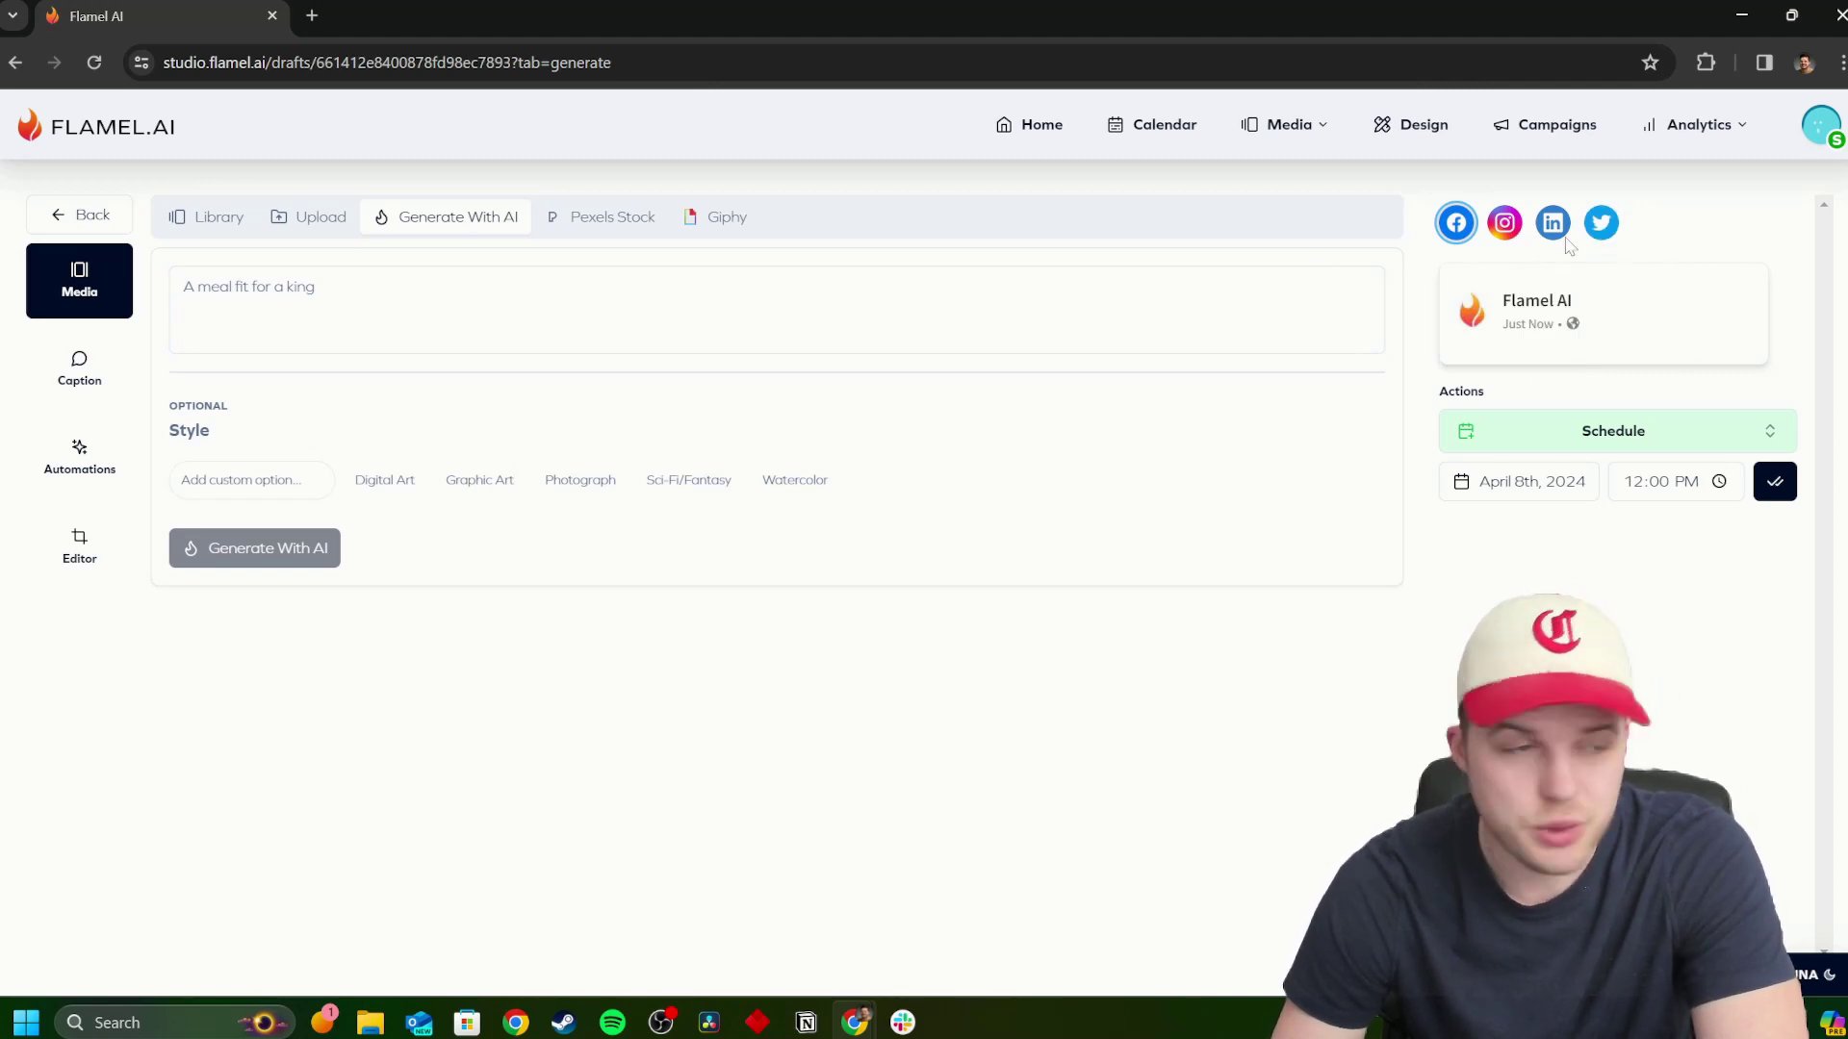
{"action": "left_click", "coordinate": [79, 371]}
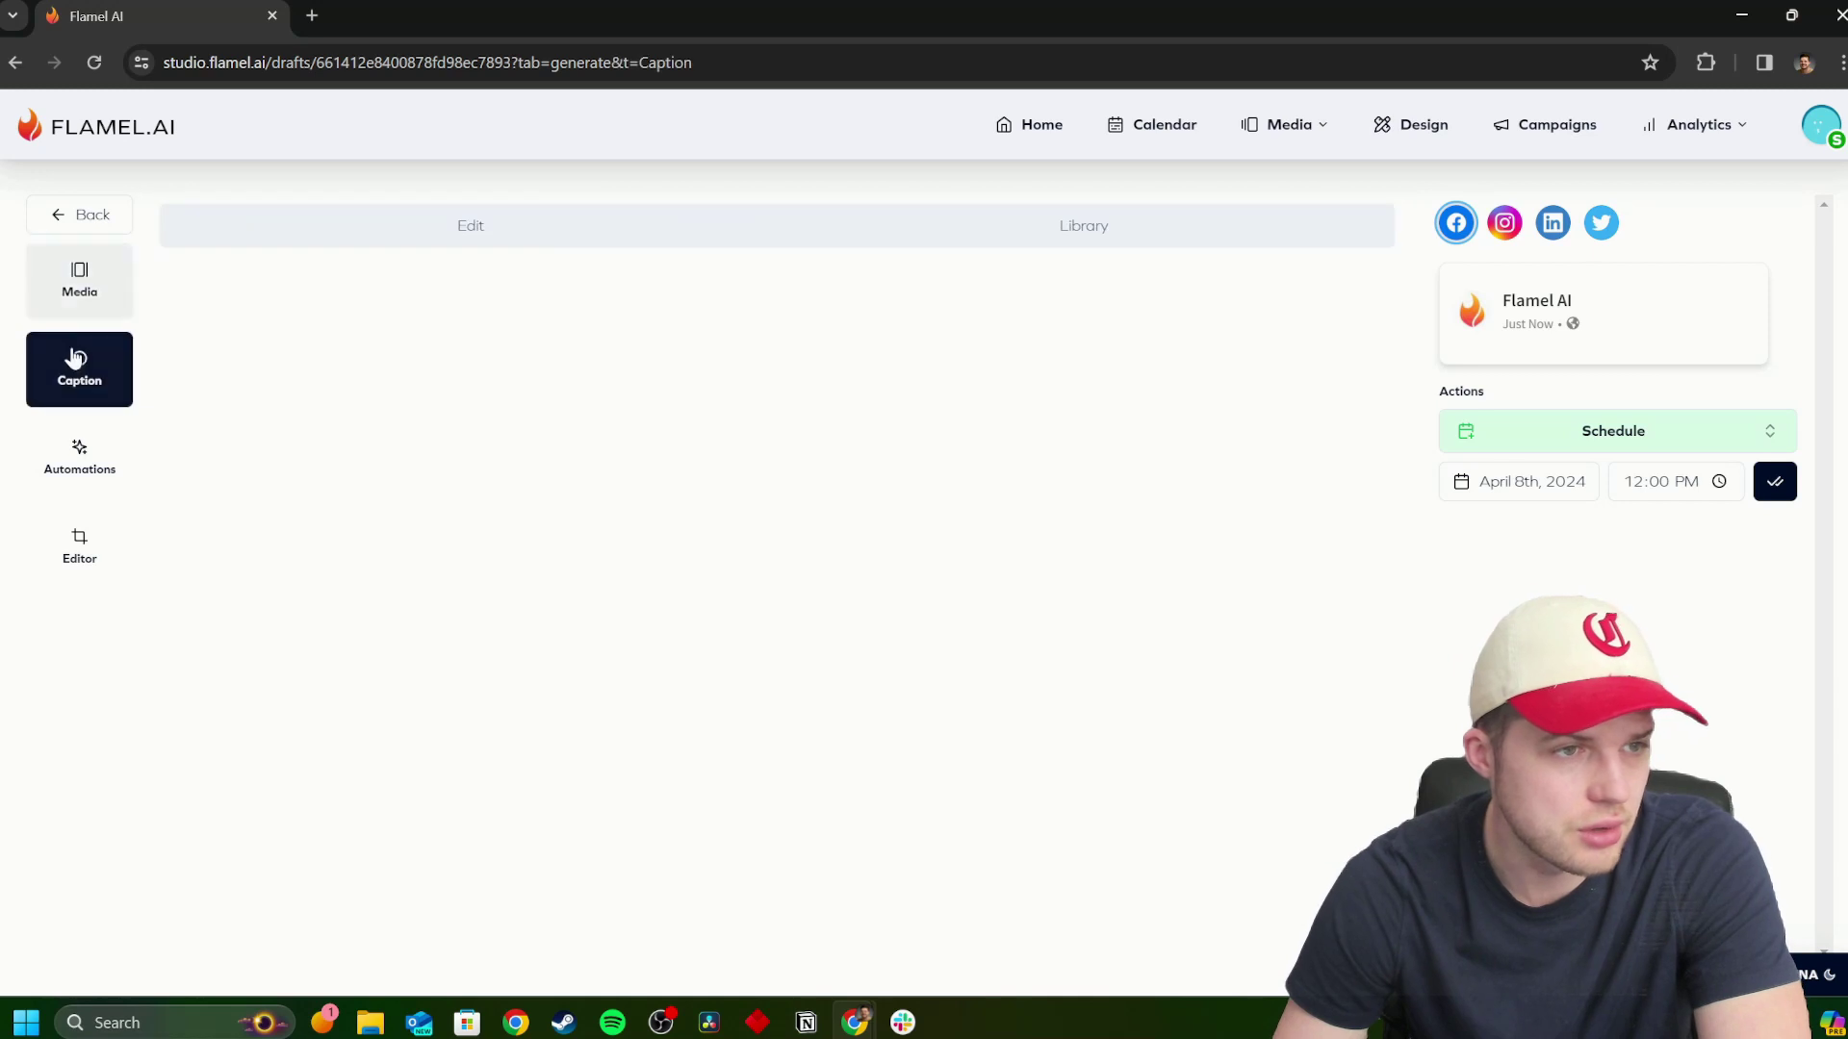
Check the caption Library, return to Edit to see the Tone options, then go to Automations.
{"action": "left_click", "coordinate": [1139, 244]}
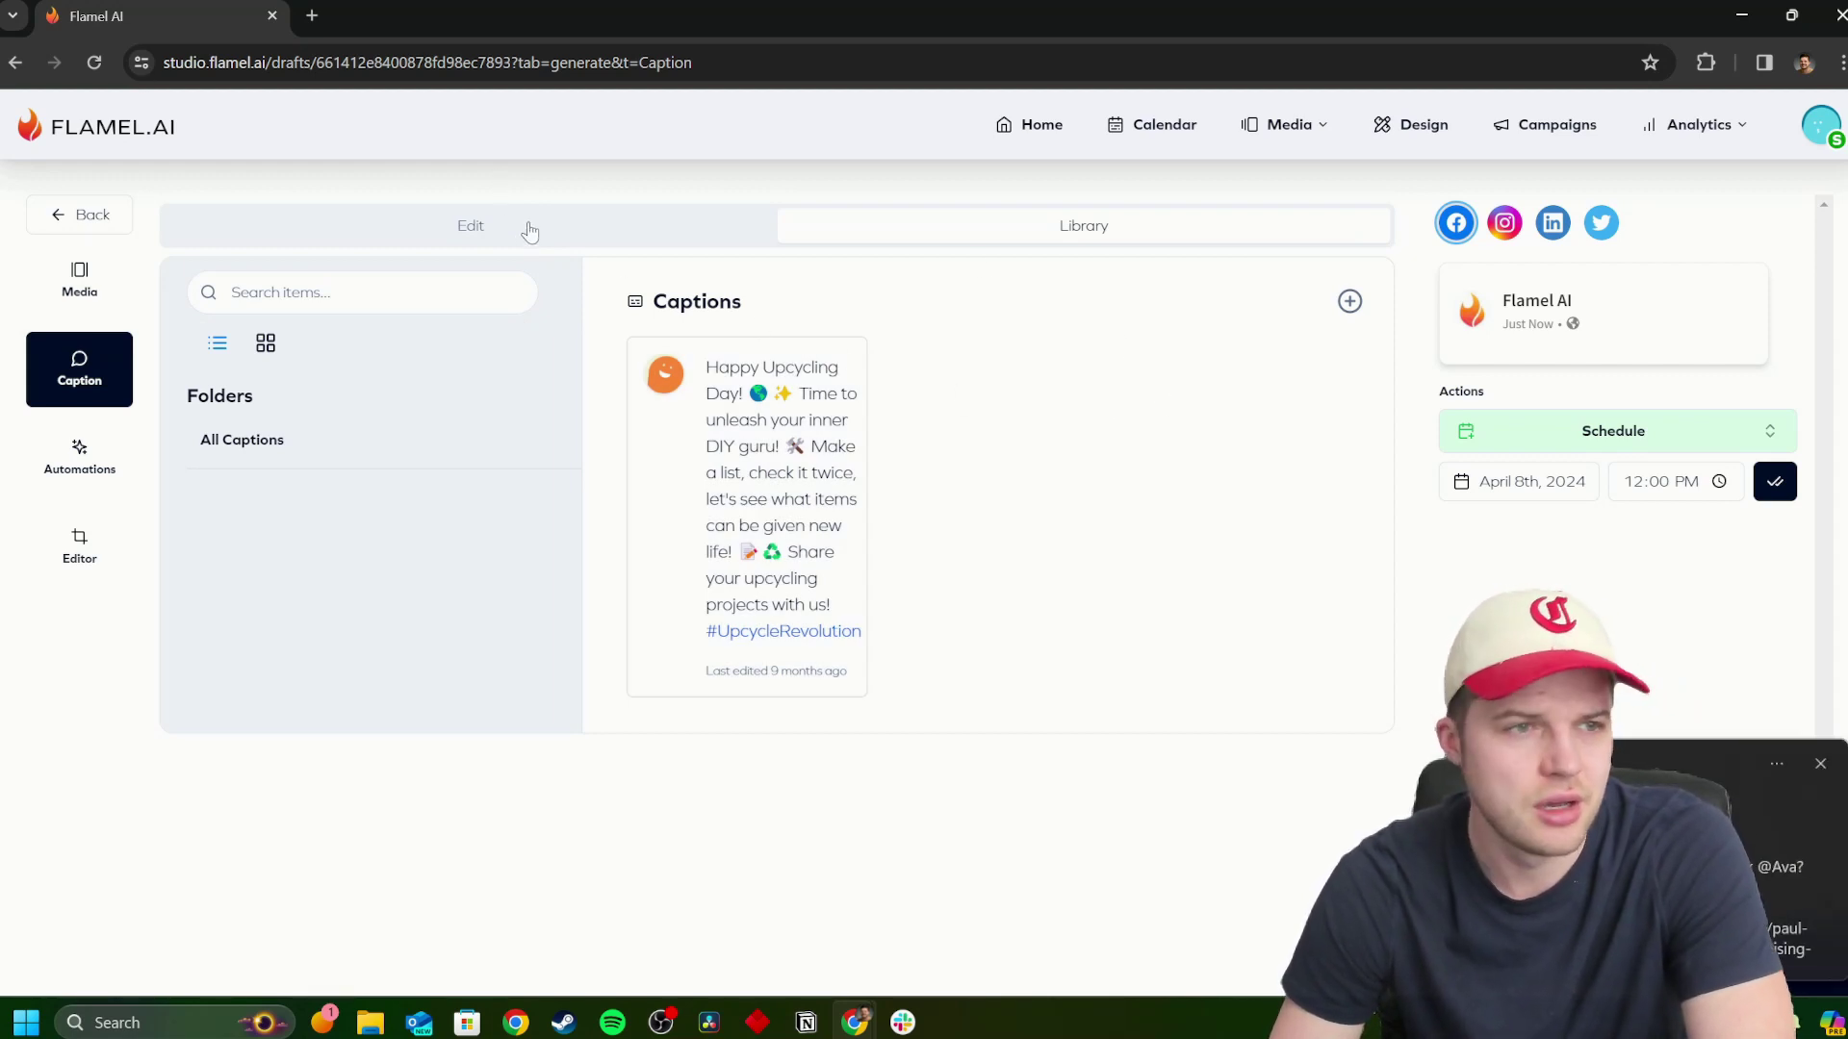
{"action": "left_click", "coordinate": [529, 231]}
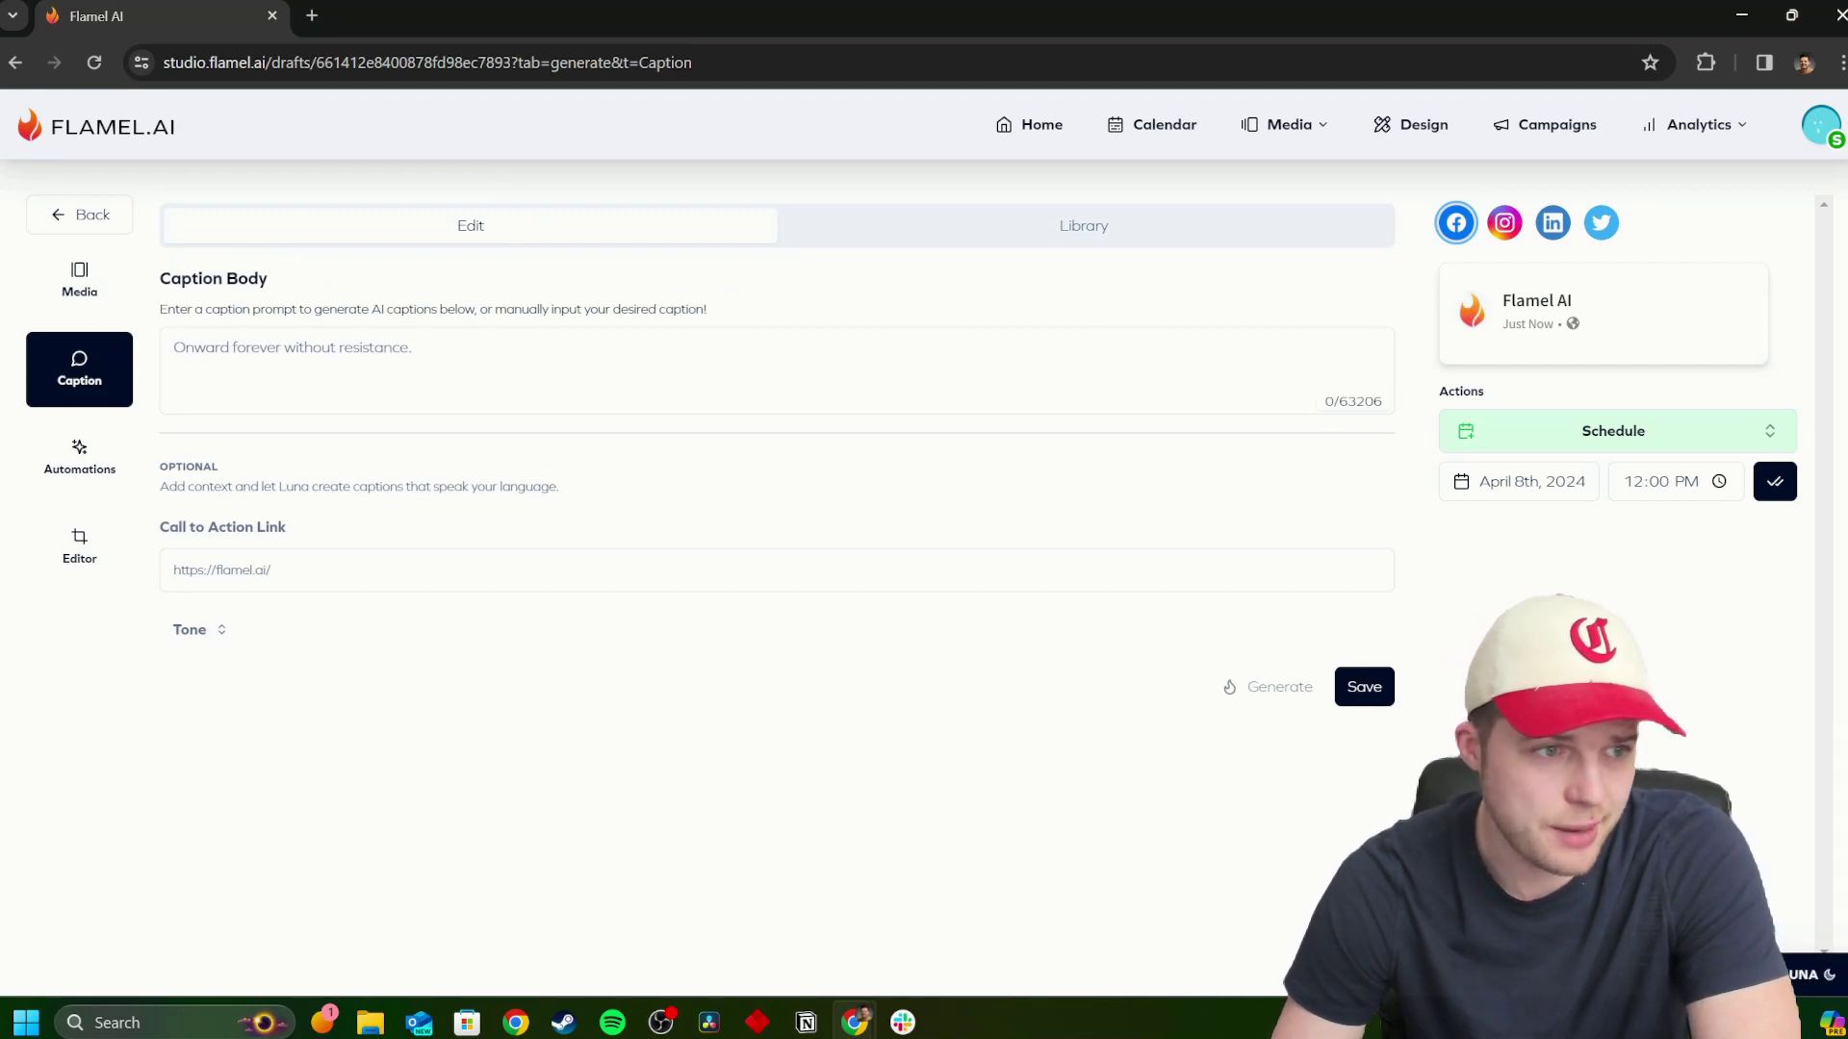
{"action": "left_click", "coordinate": [215, 633]}
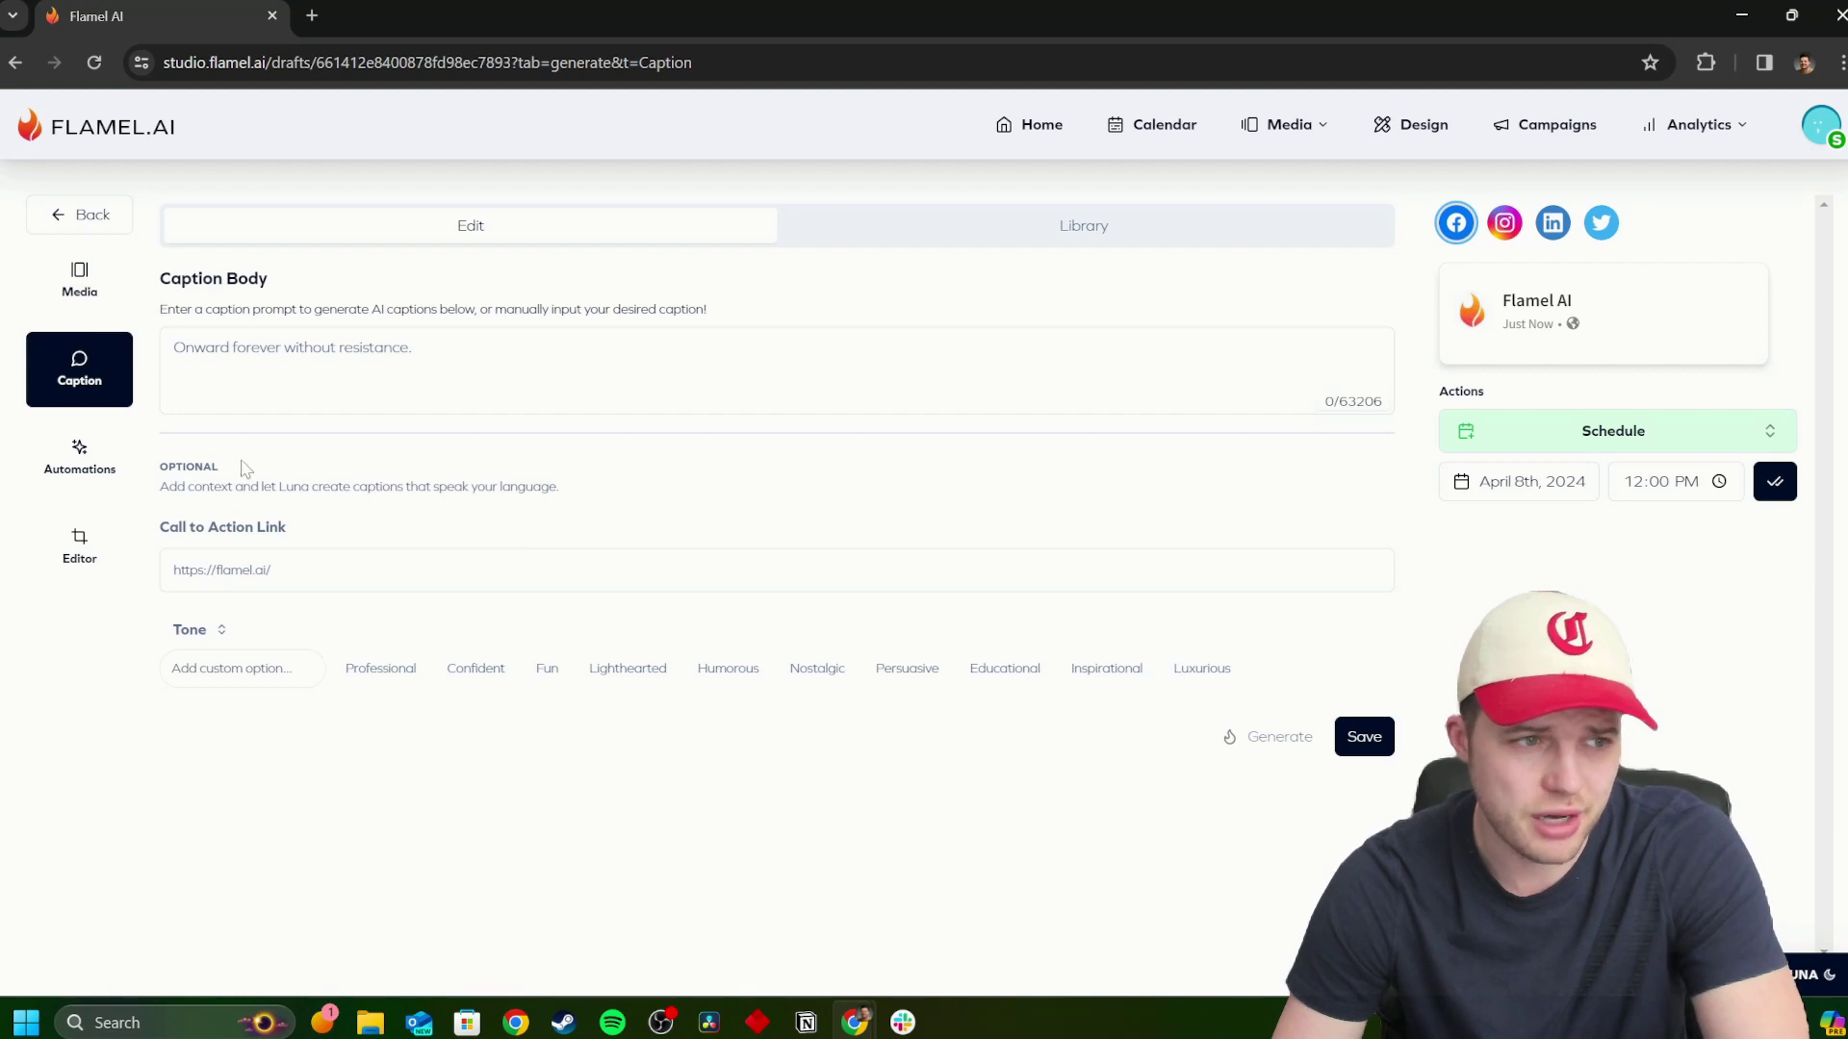
{"action": "left_click", "coordinate": [106, 469]}
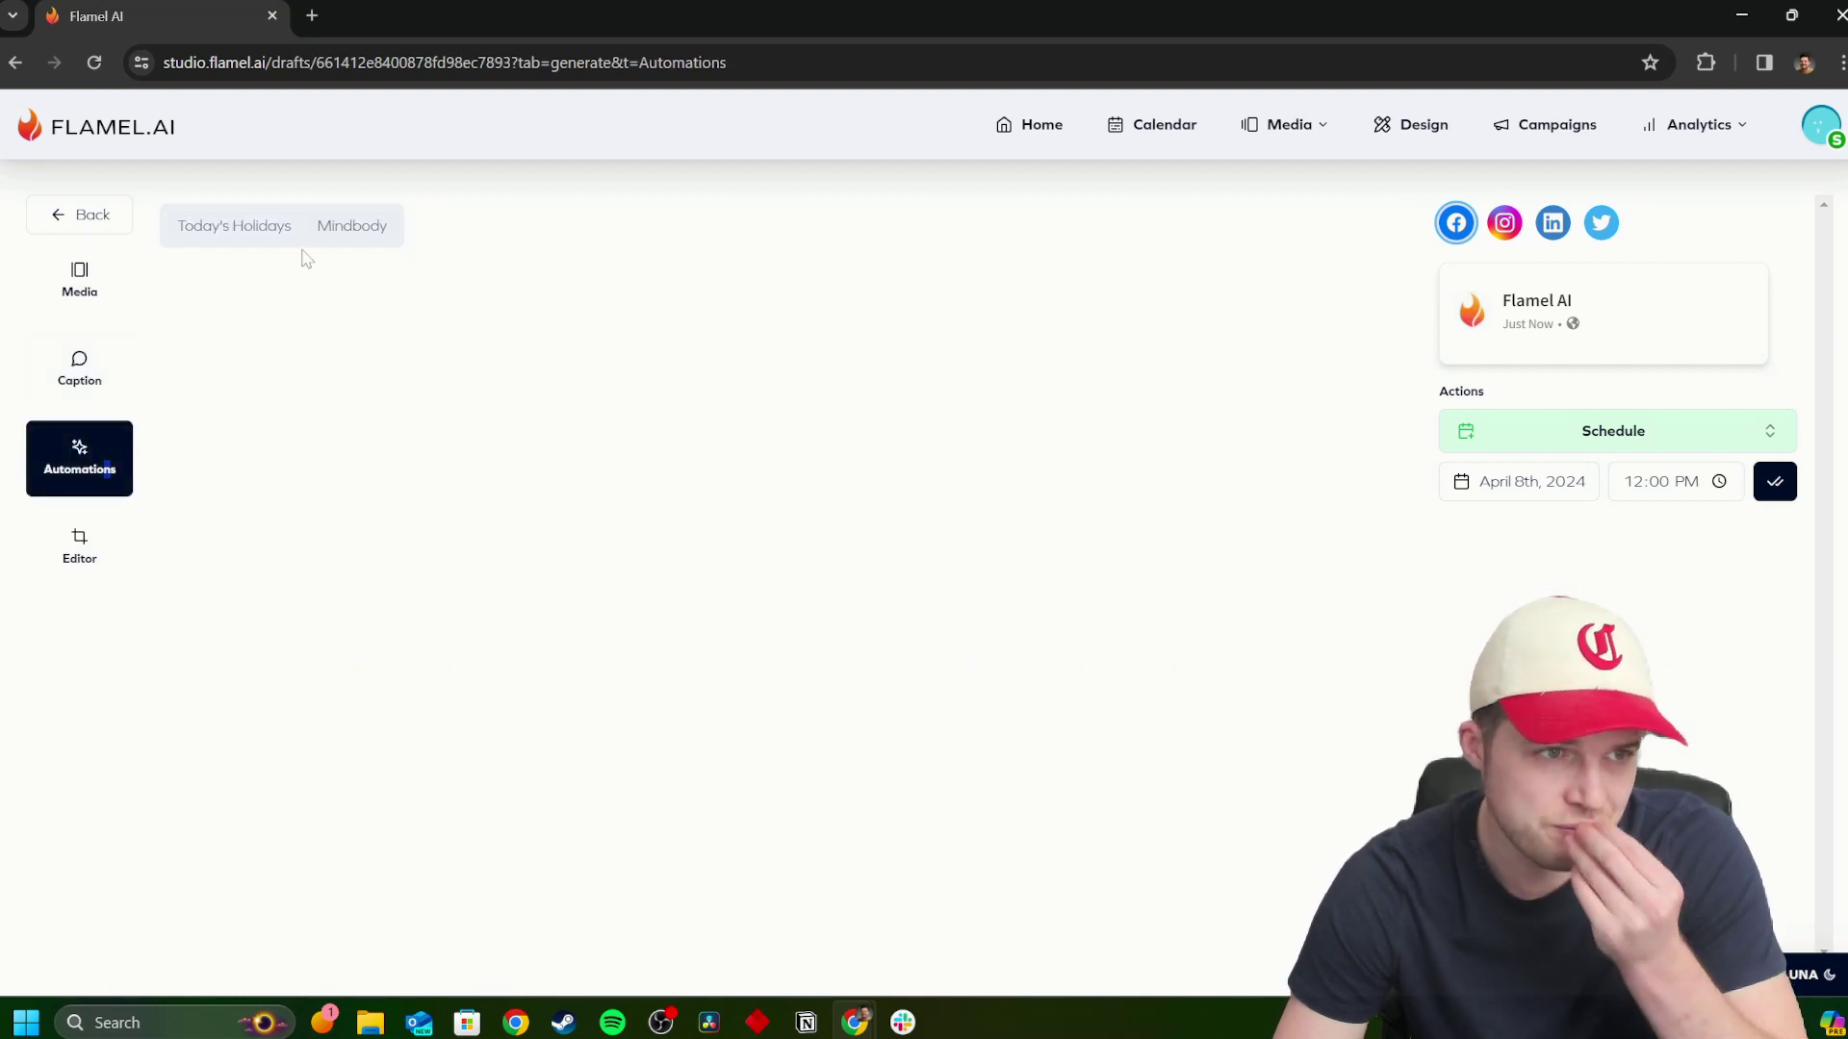
Browse Today's Holidays suggestions and the expanded Other Holidays list, then move to the Editor step.
{"action": "left_click", "coordinate": [247, 226]}
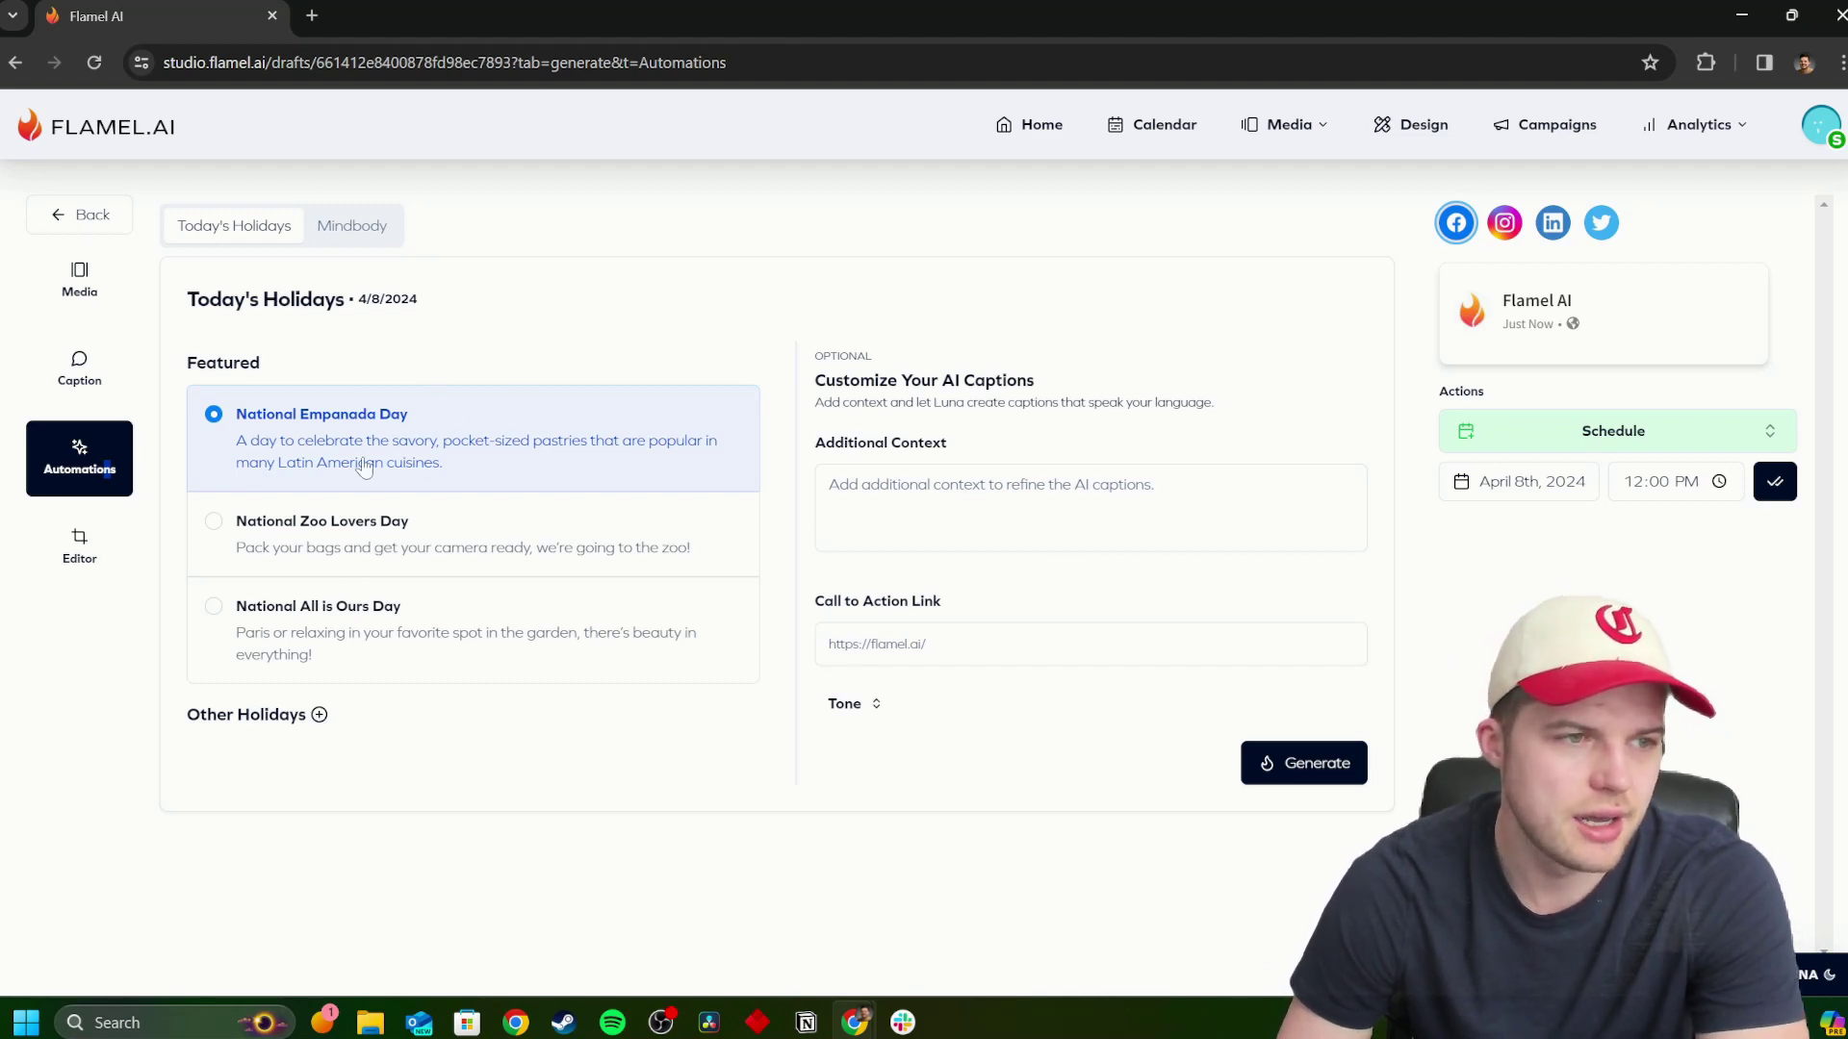
{"action": "left_click", "coordinate": [318, 714]}
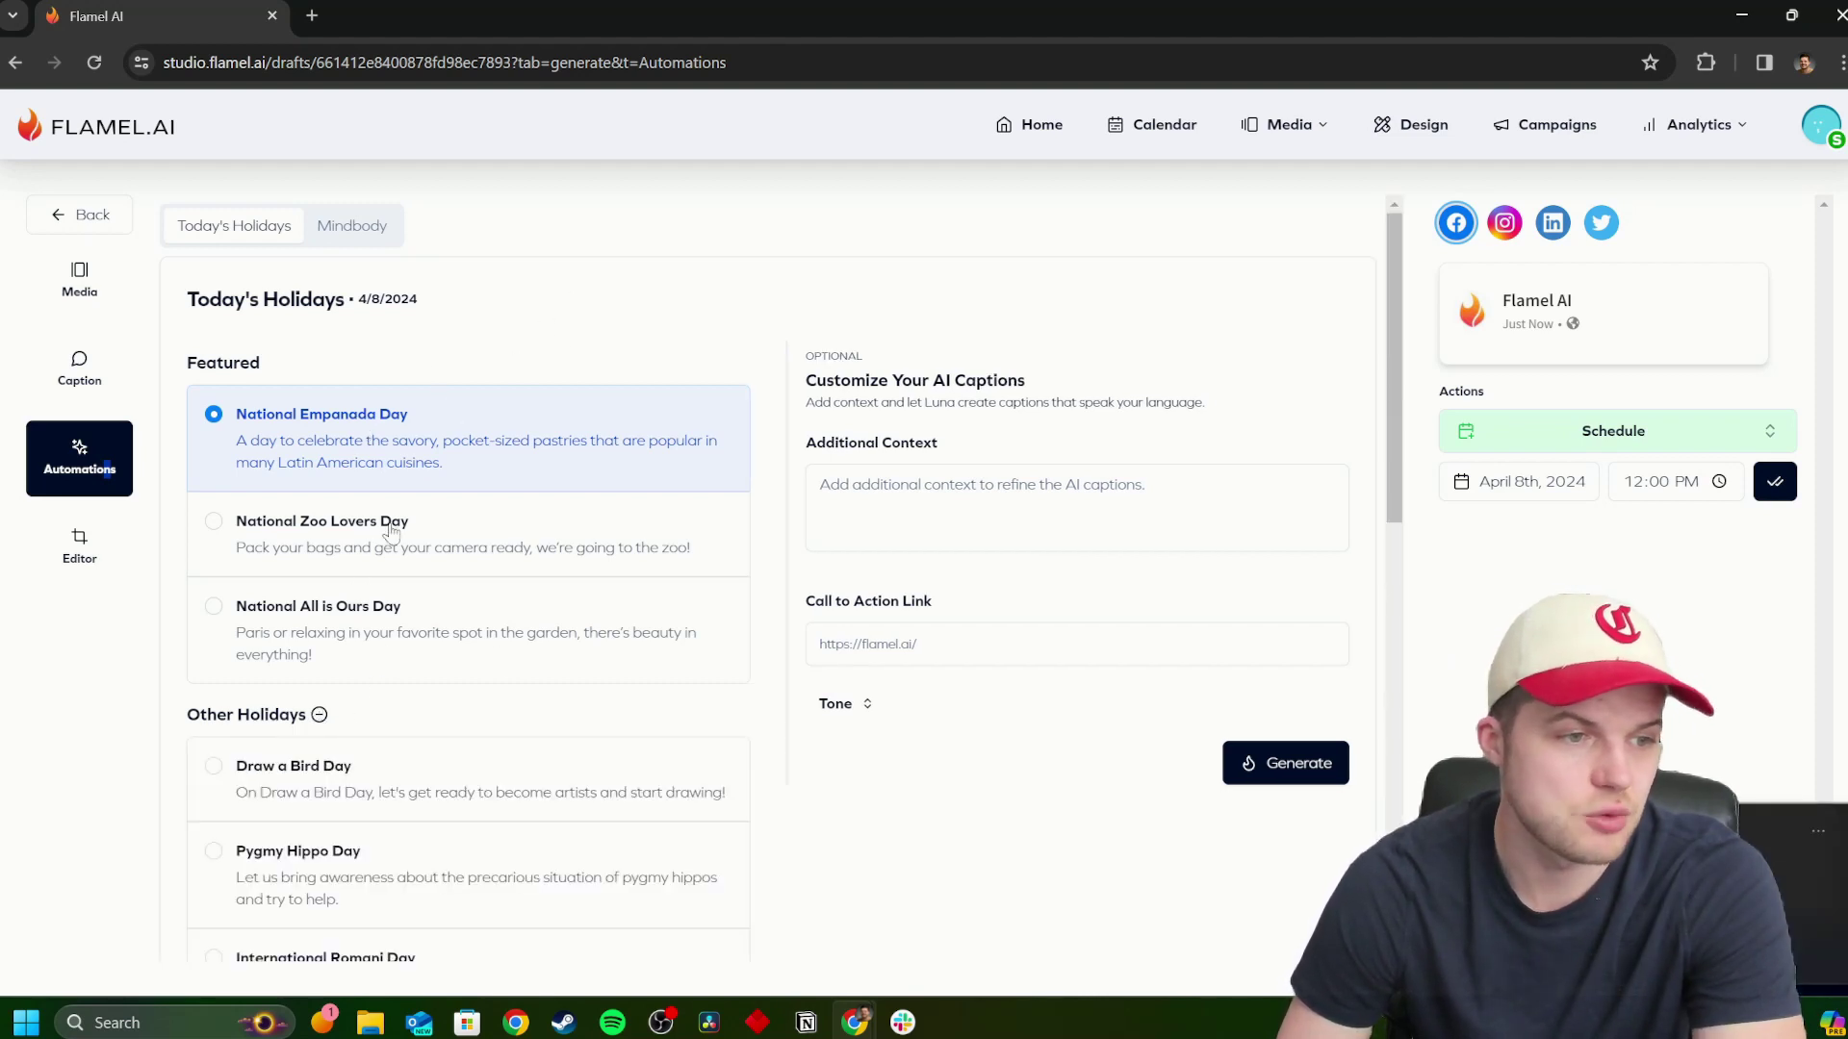
{"action": "scroll", "coordinate": [414, 548], "scroll_direction": "down", "scroll_amount": 8}
{"action": "scroll", "coordinate": [424, 559], "scroll_direction": "up", "scroll_amount": 10}
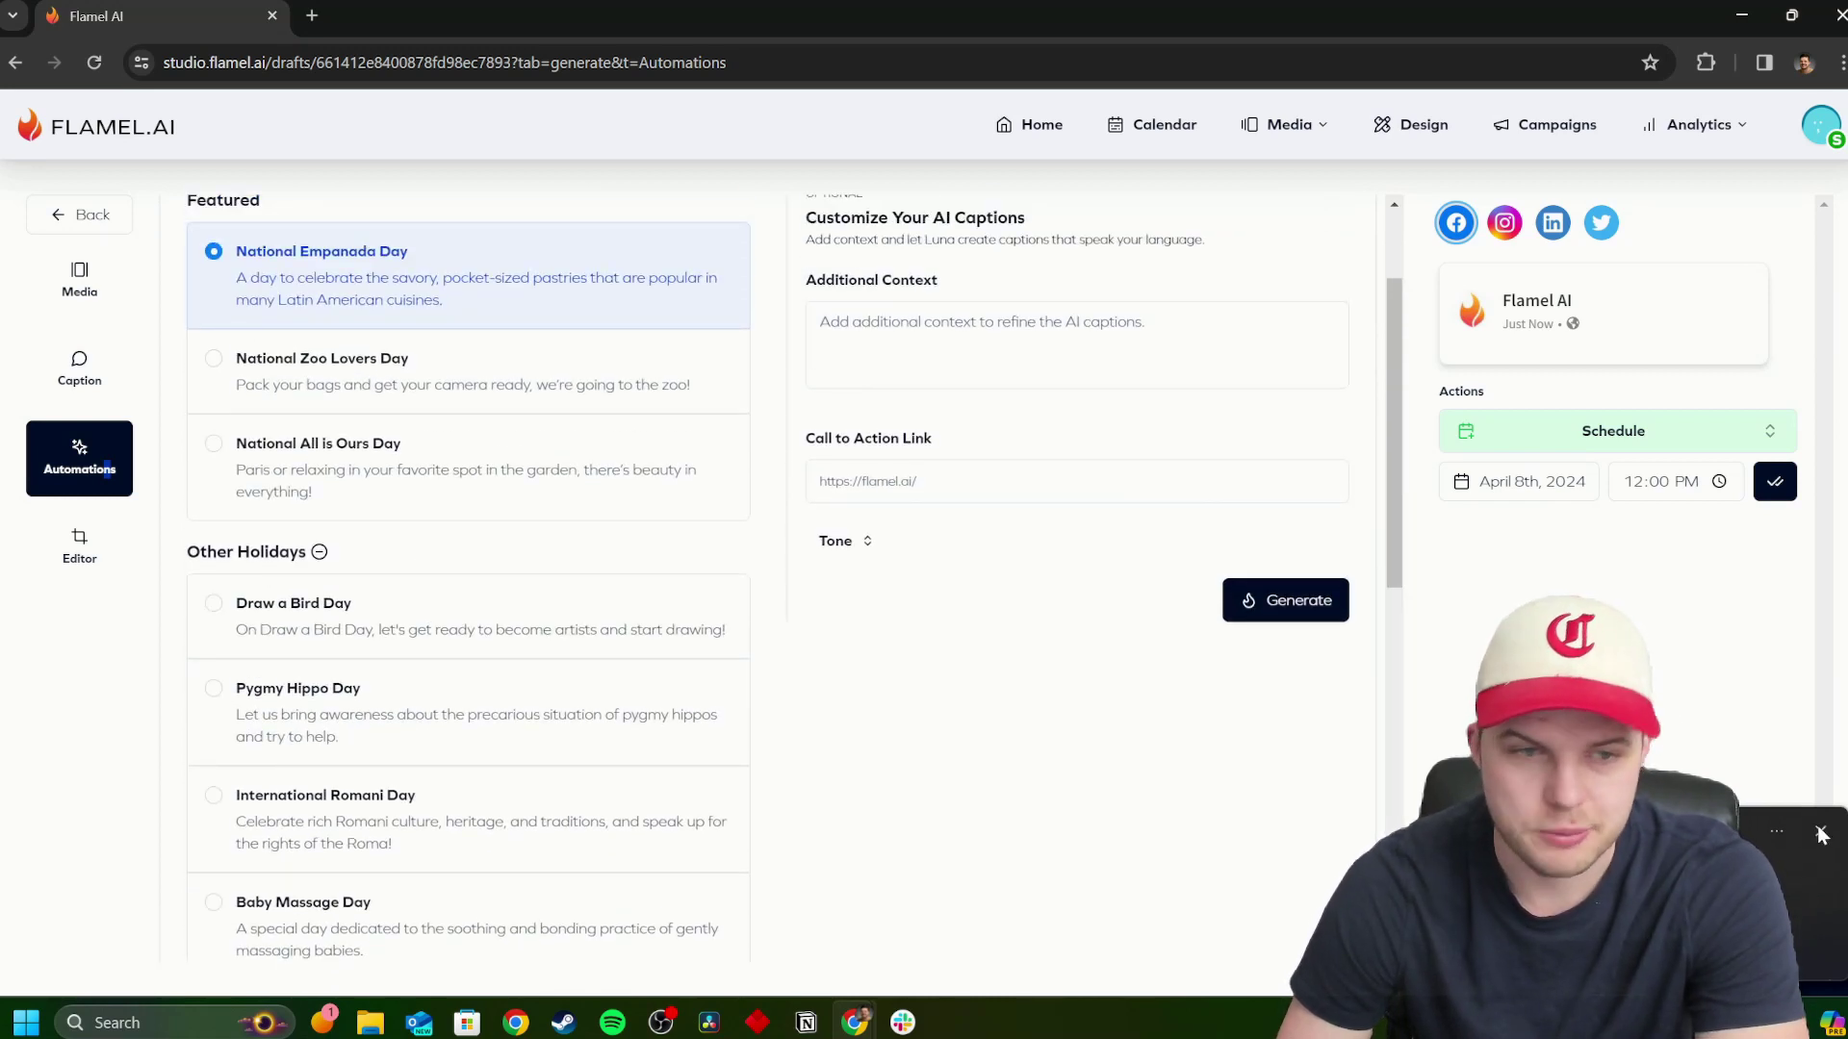
{"action": "scroll", "coordinate": [359, 536], "scroll_direction": "up", "scroll_amount": 2}
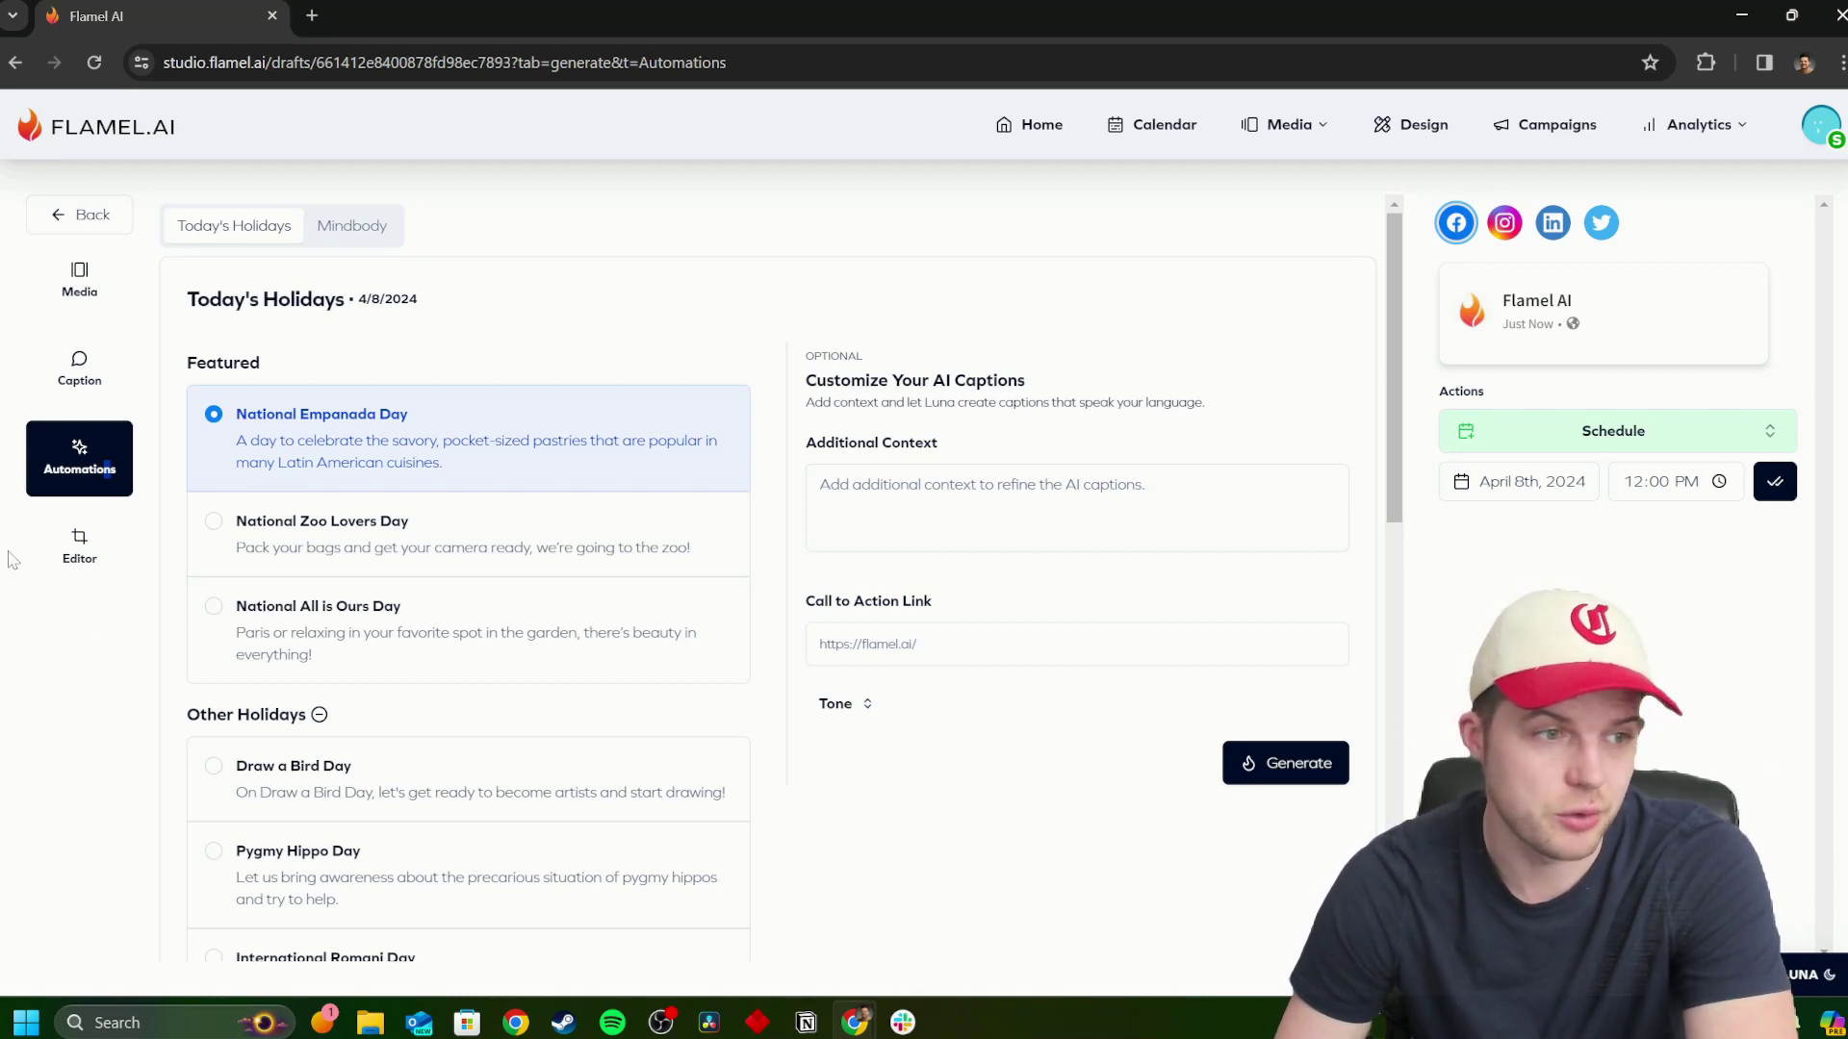
{"action": "left_click", "coordinate": [68, 547]}
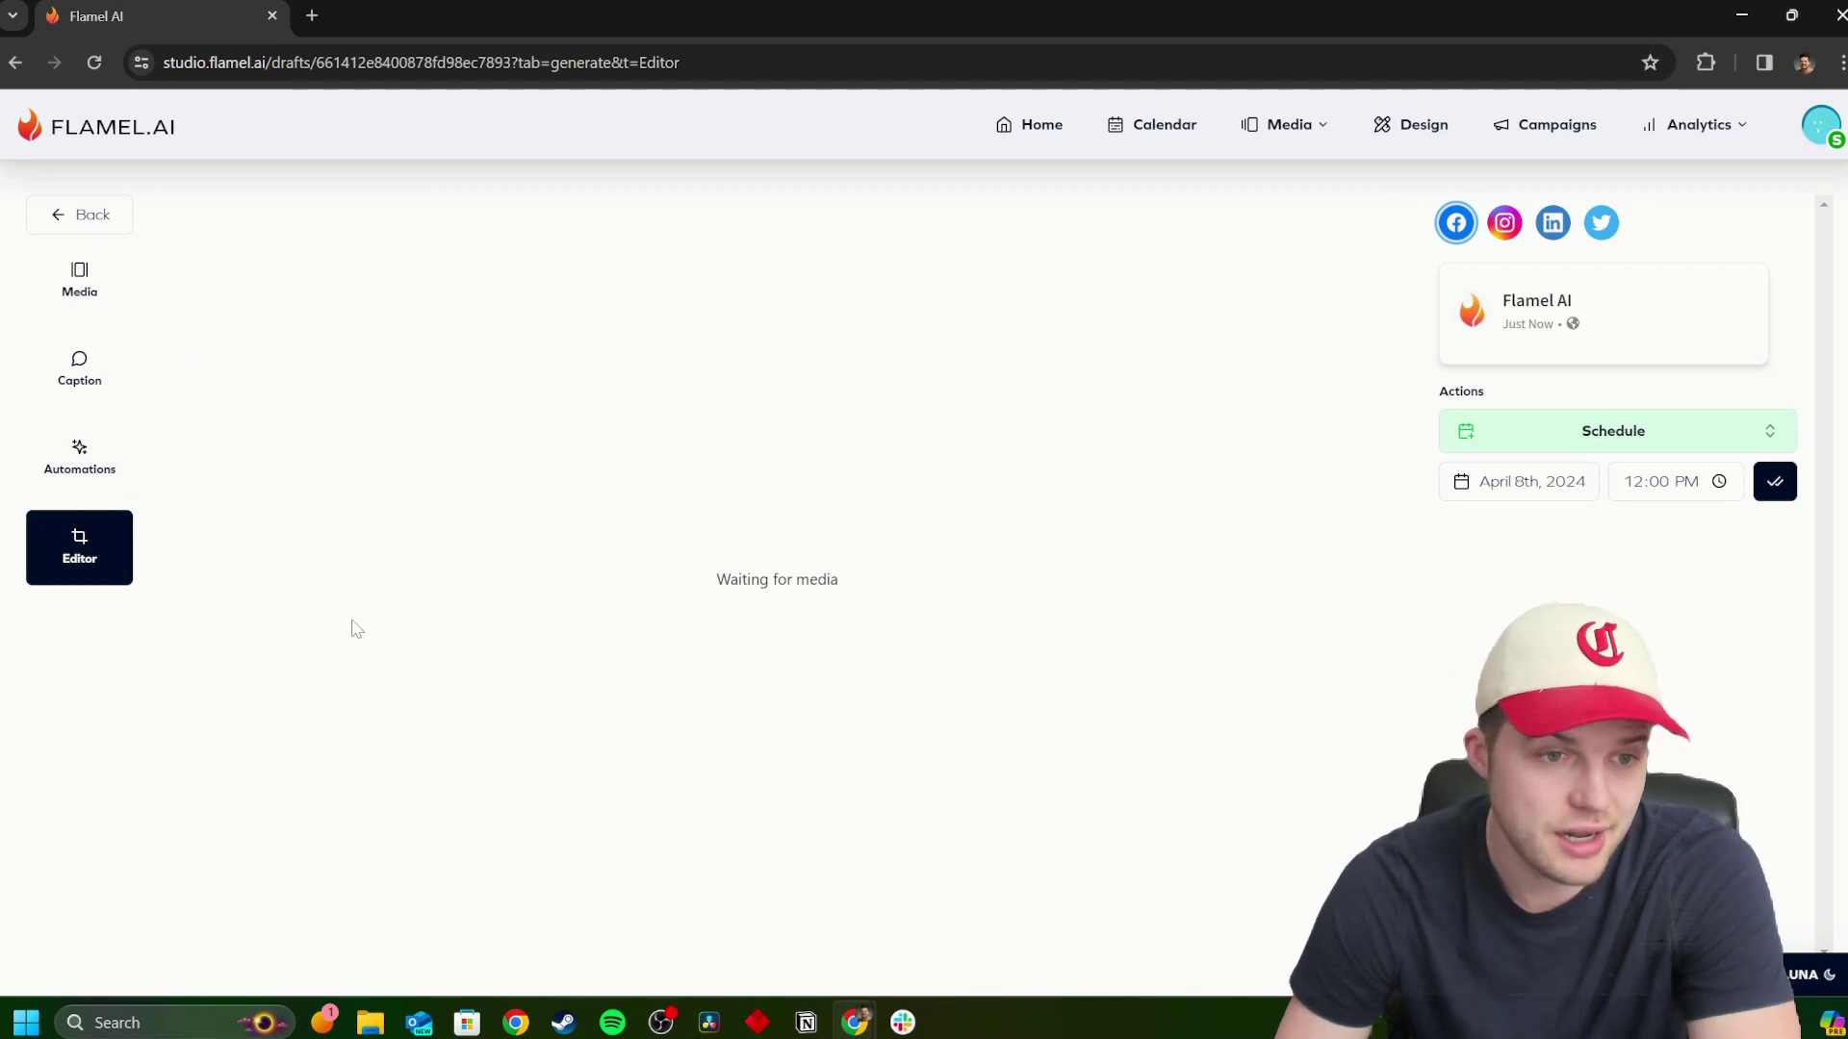
Add the black-and-white subway tunnel photo from Pexels Stock and open it in the Editor.
{"action": "left_click", "coordinate": [85, 287]}
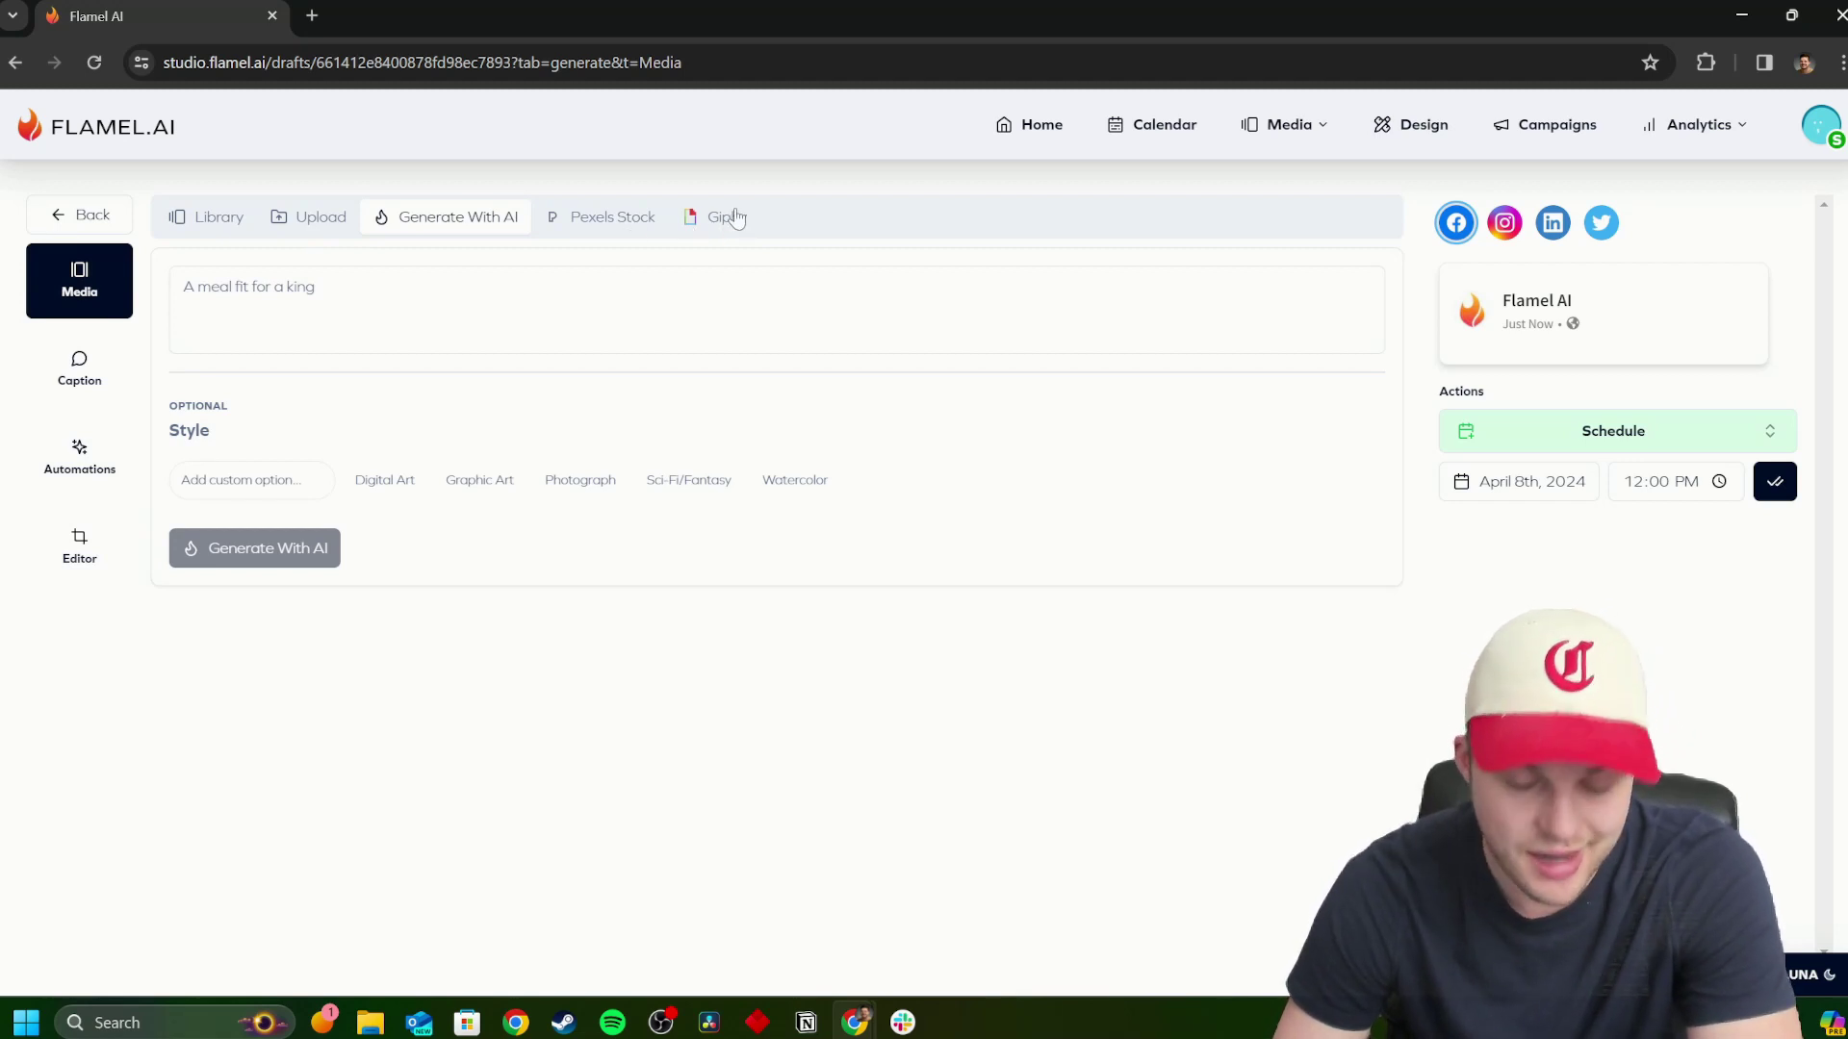
{"action": "left_click", "coordinate": [231, 229]}
{"action": "left_click", "coordinate": [281, 523]}
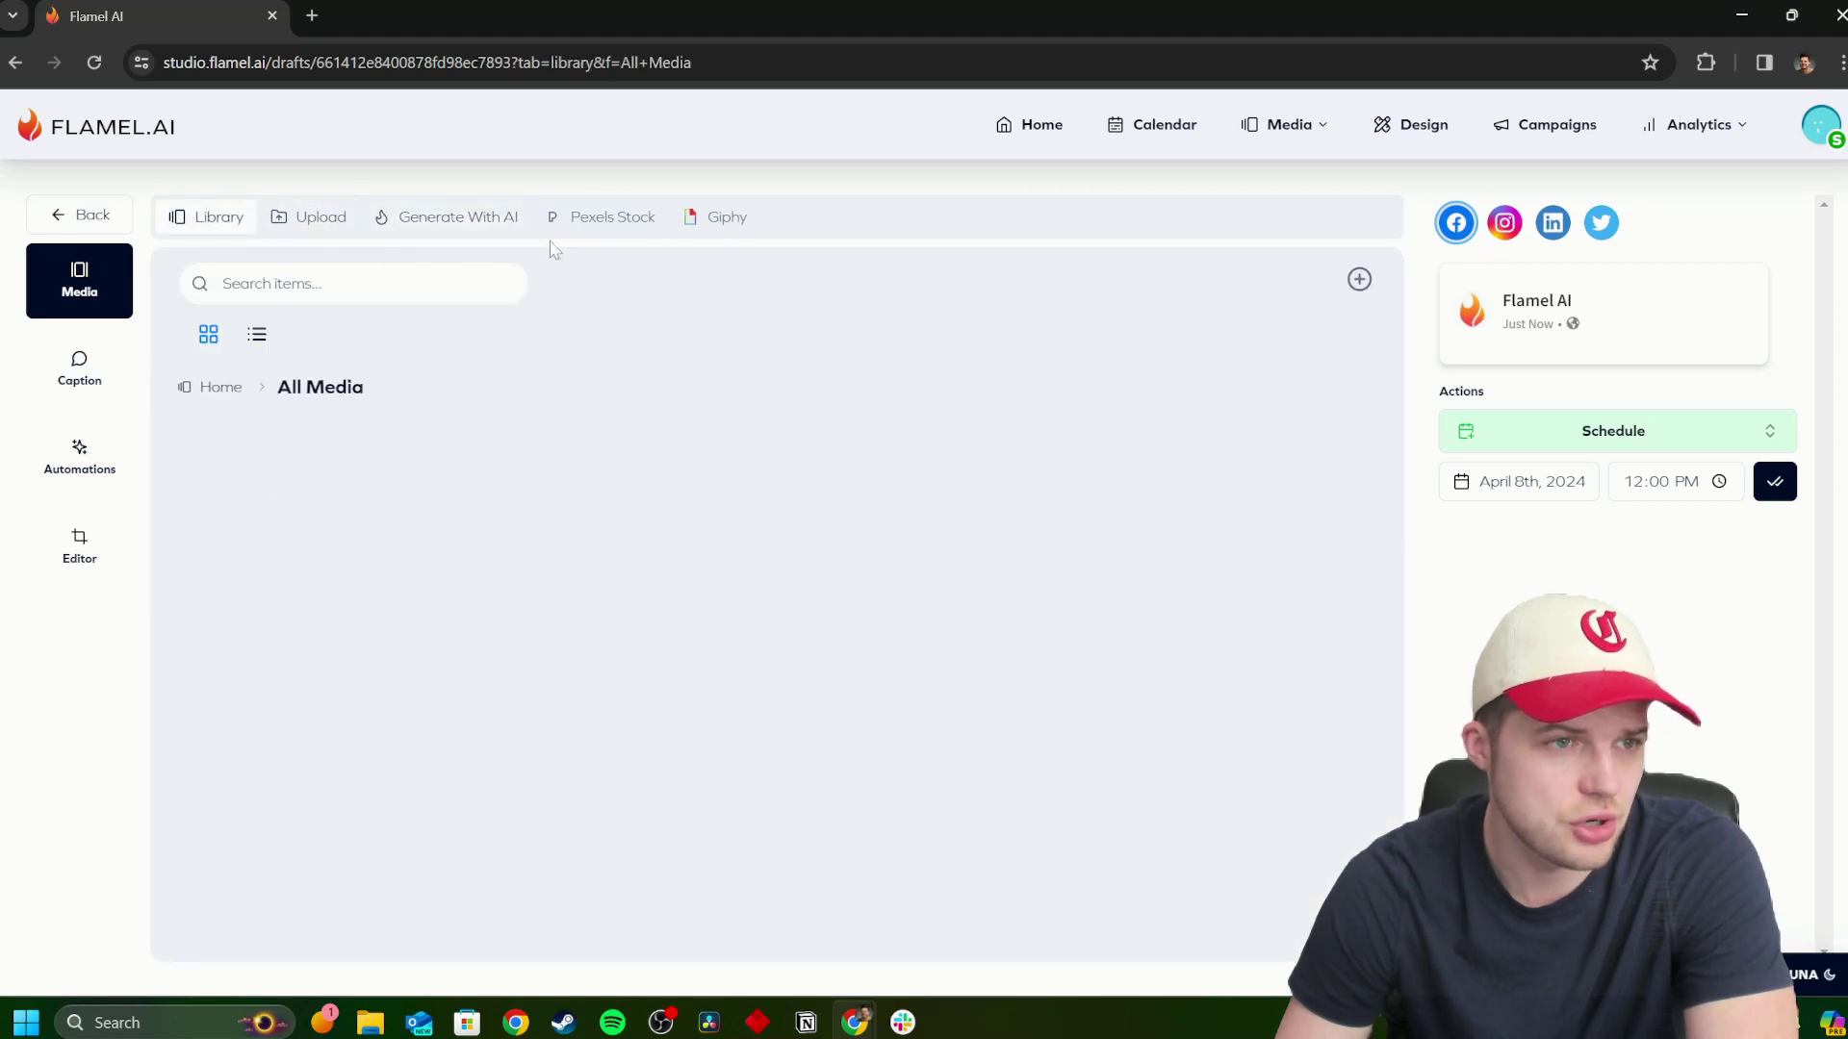
{"action": "left_click", "coordinate": [510, 224]}
{"action": "left_click", "coordinate": [616, 220]}
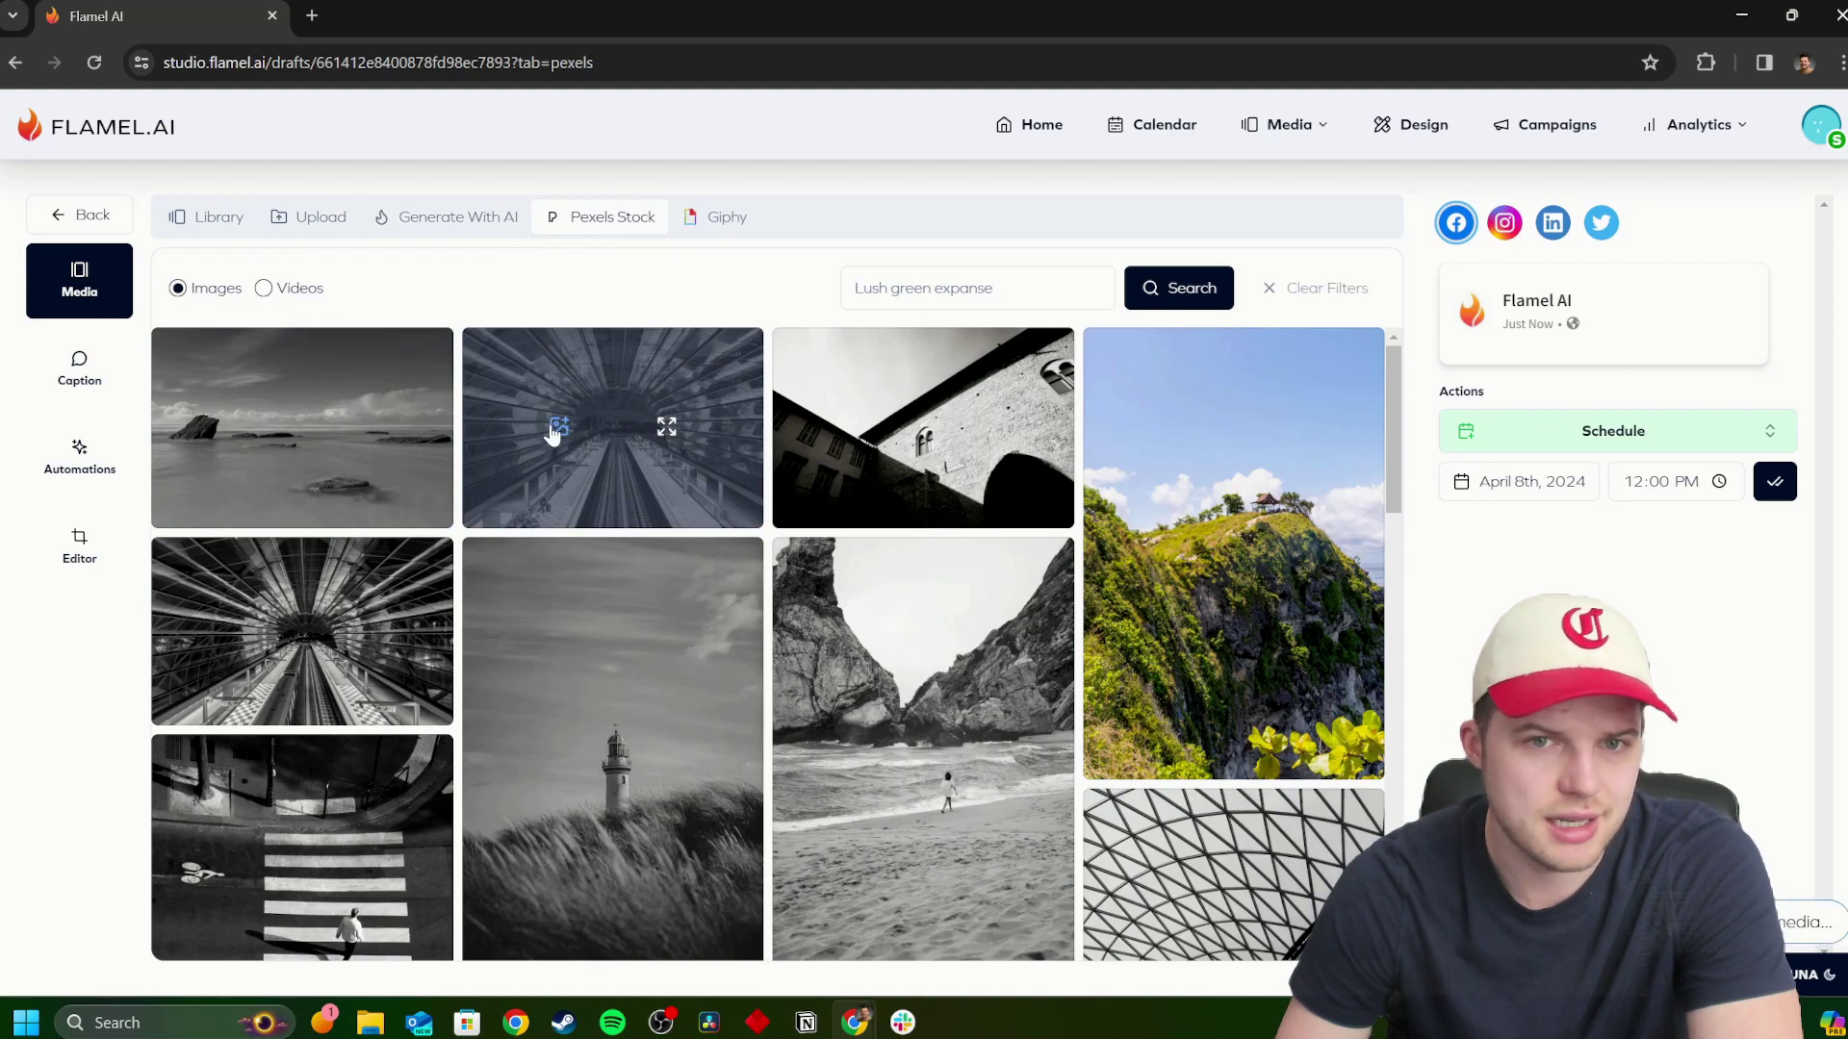
{"action": "left_click", "coordinate": [559, 427]}
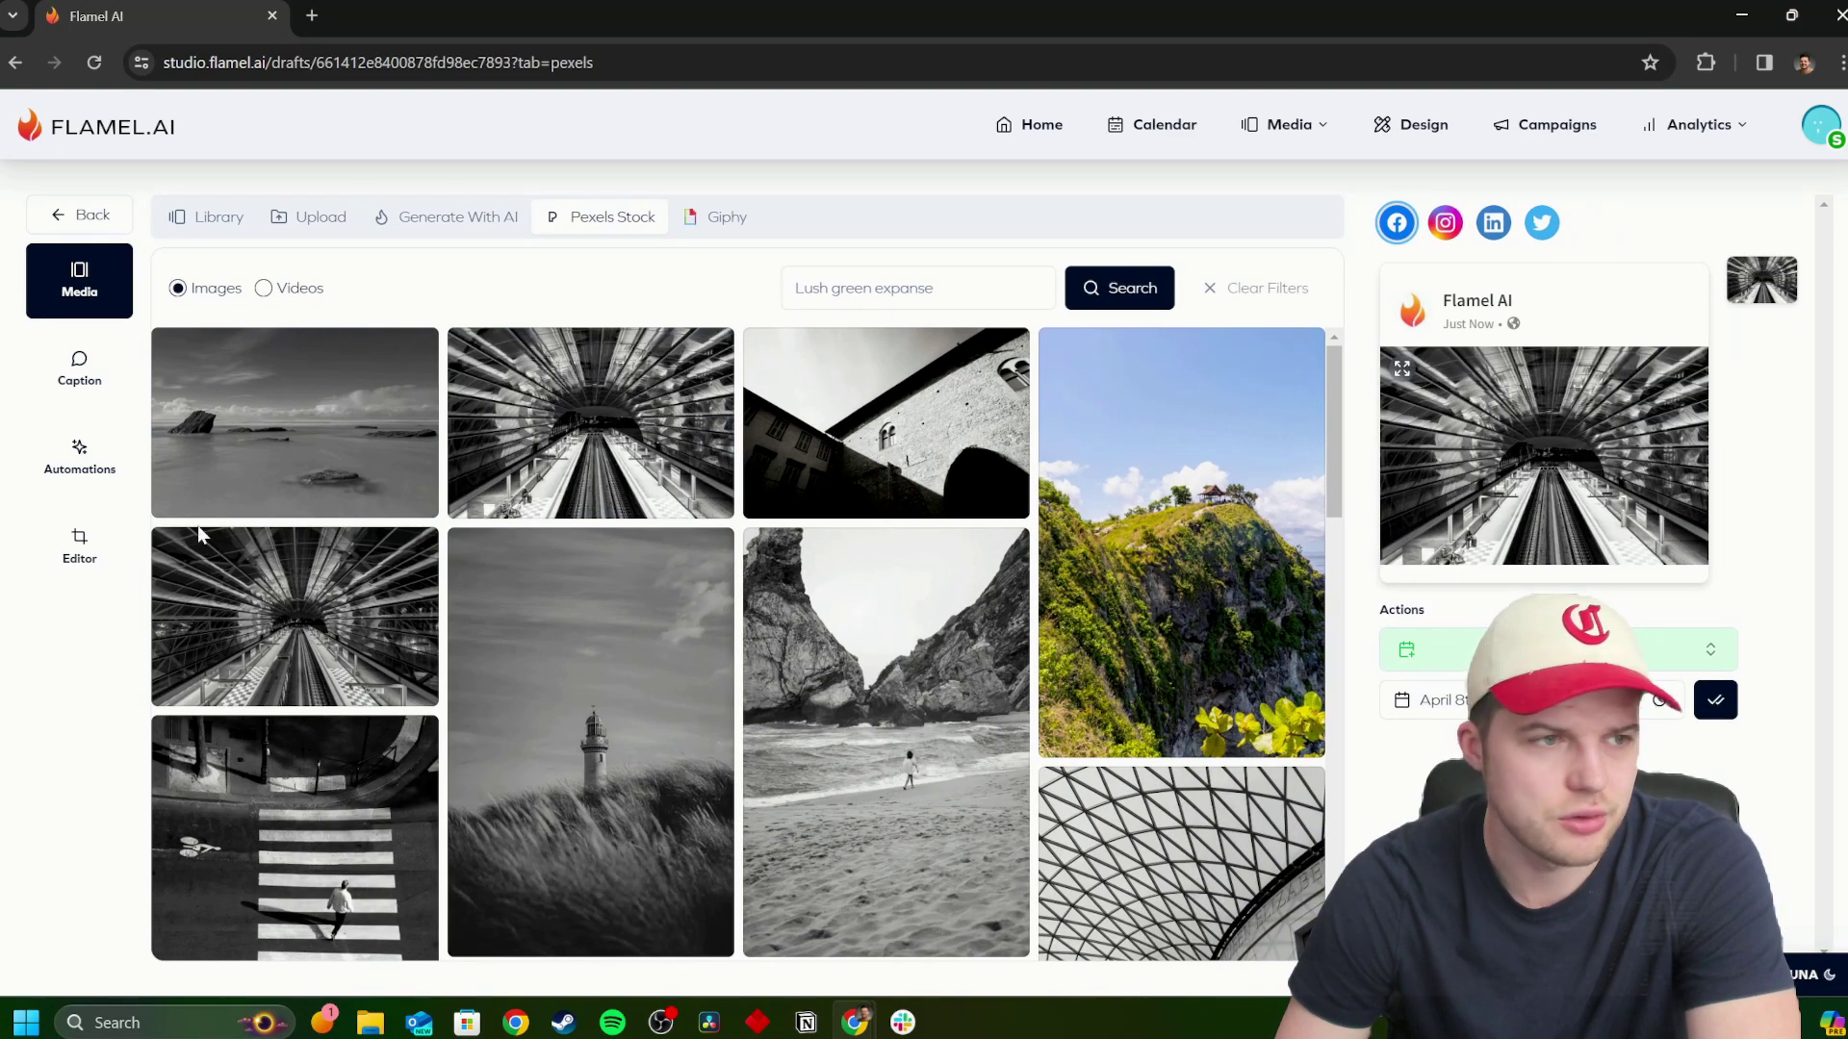
{"action": "left_click", "coordinate": [110, 531]}
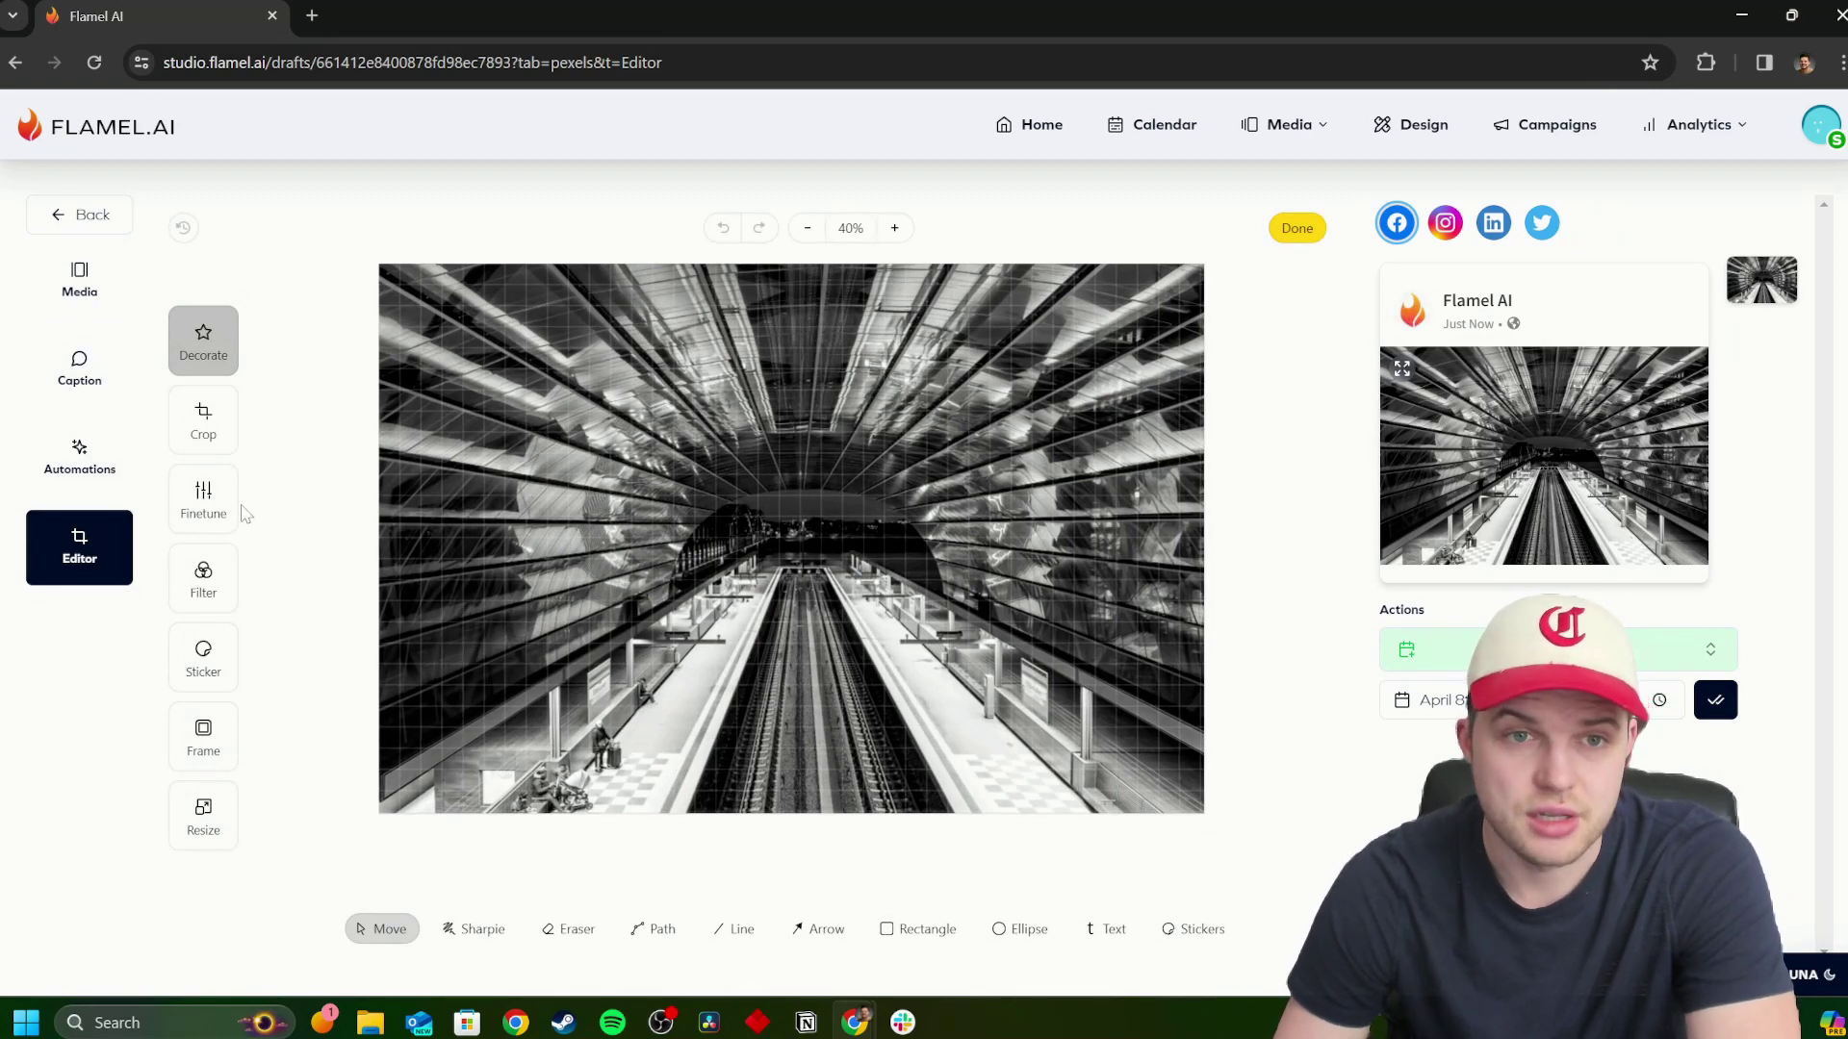
Cycle through the Crop, Finetune, Filter, Sticker, Frame and Resize tools, ending at 1880 × 1253.
{"action": "left_click", "coordinate": [208, 424]}
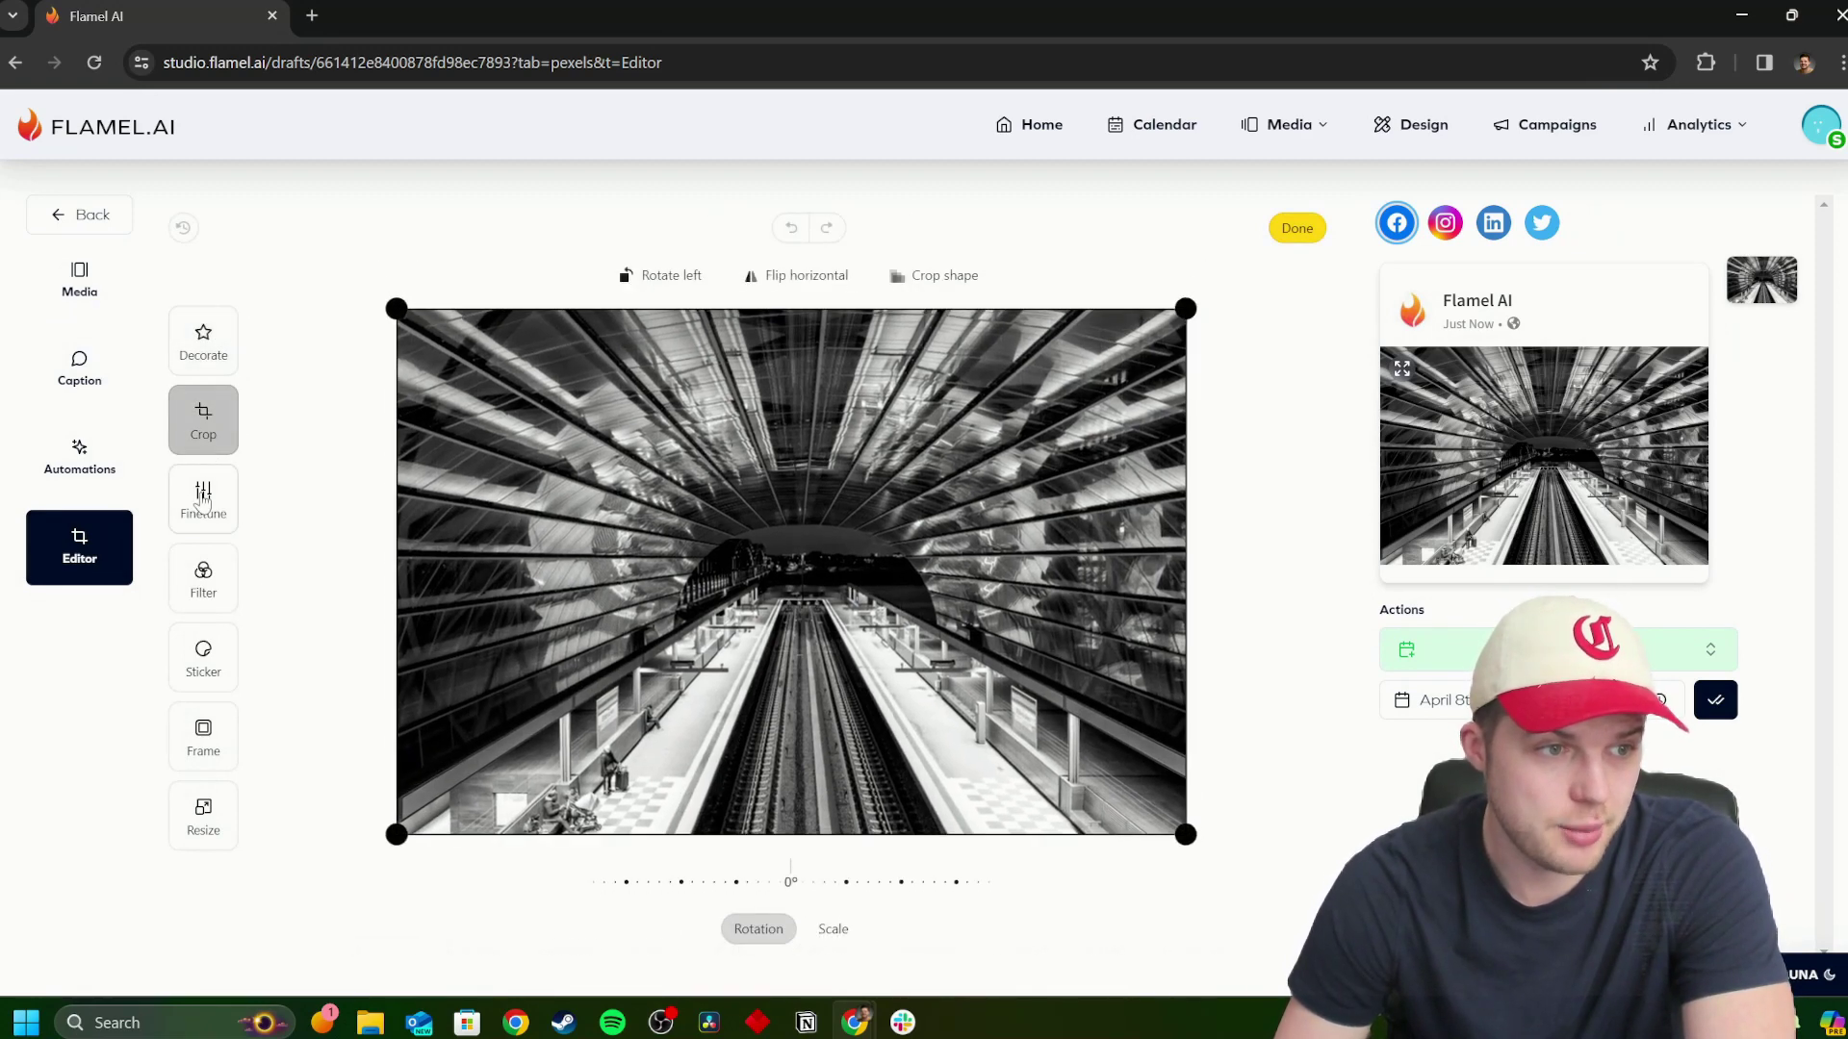
{"action": "left_click", "coordinate": [203, 497]}
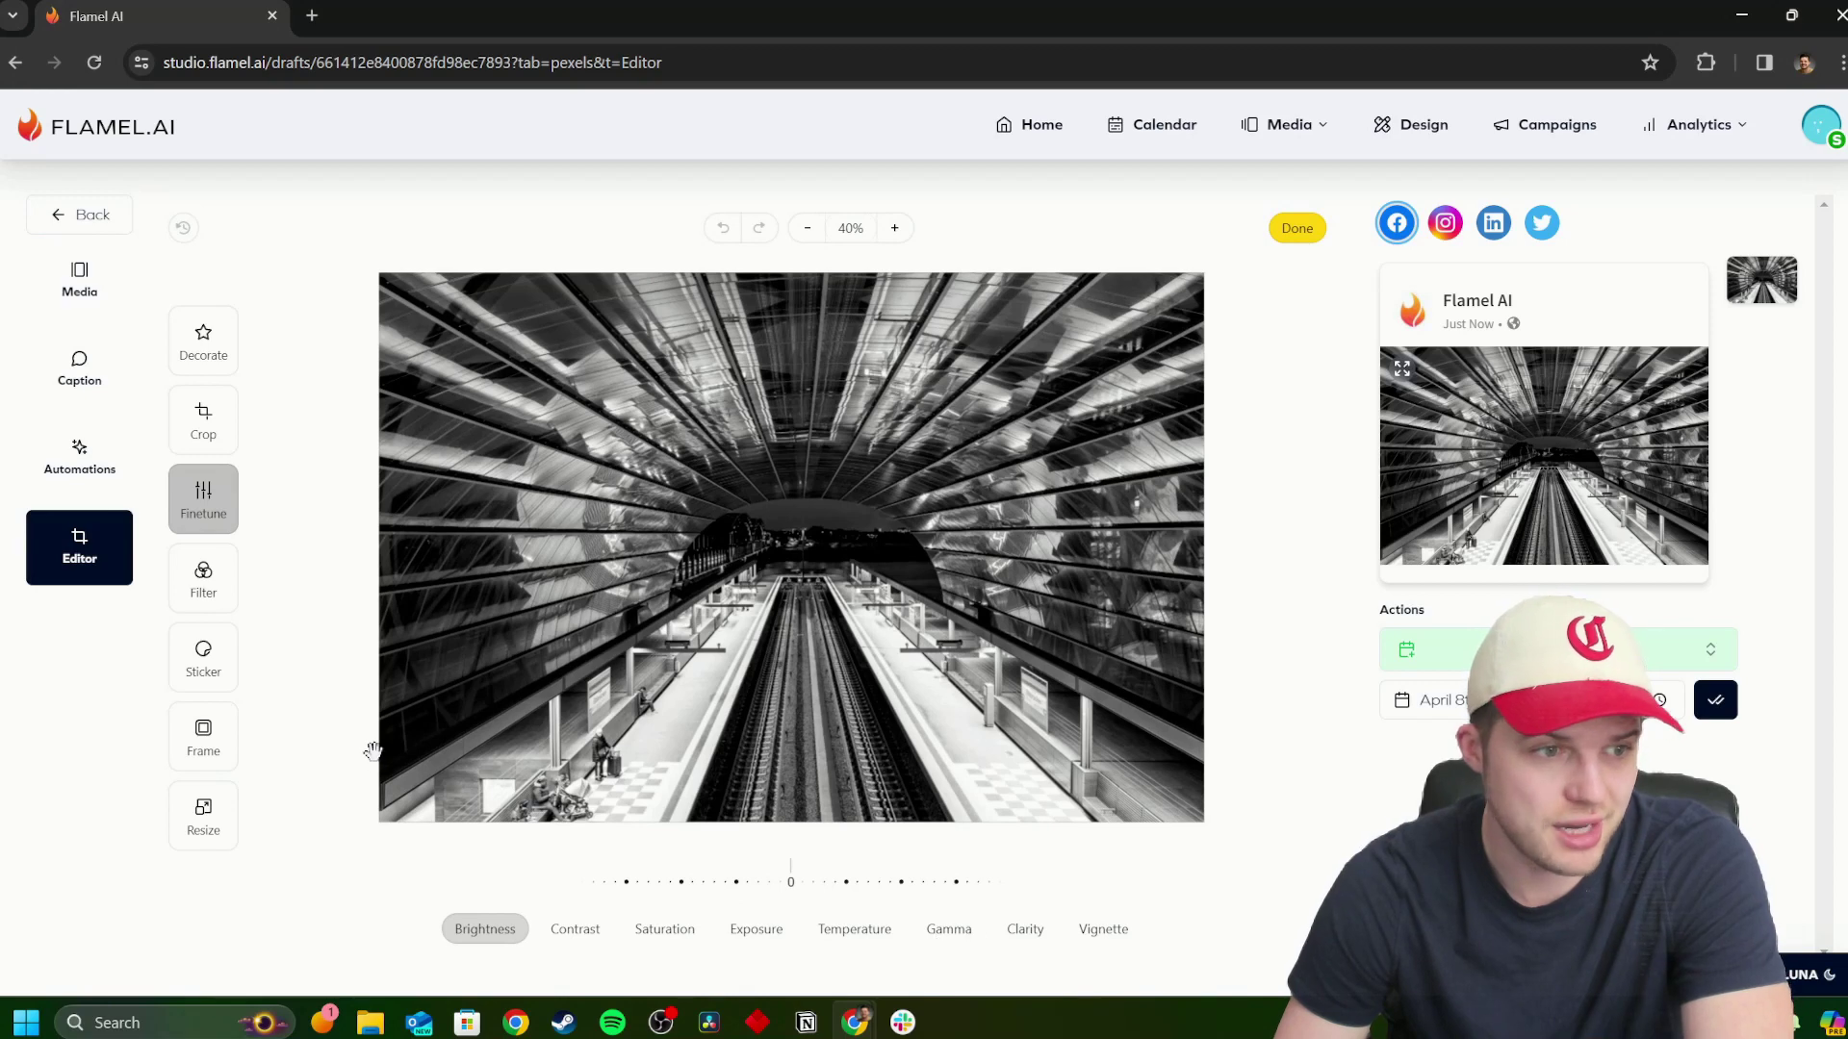
{"action": "left_click", "coordinate": [210, 589]}
{"action": "left_click", "coordinate": [214, 676]}
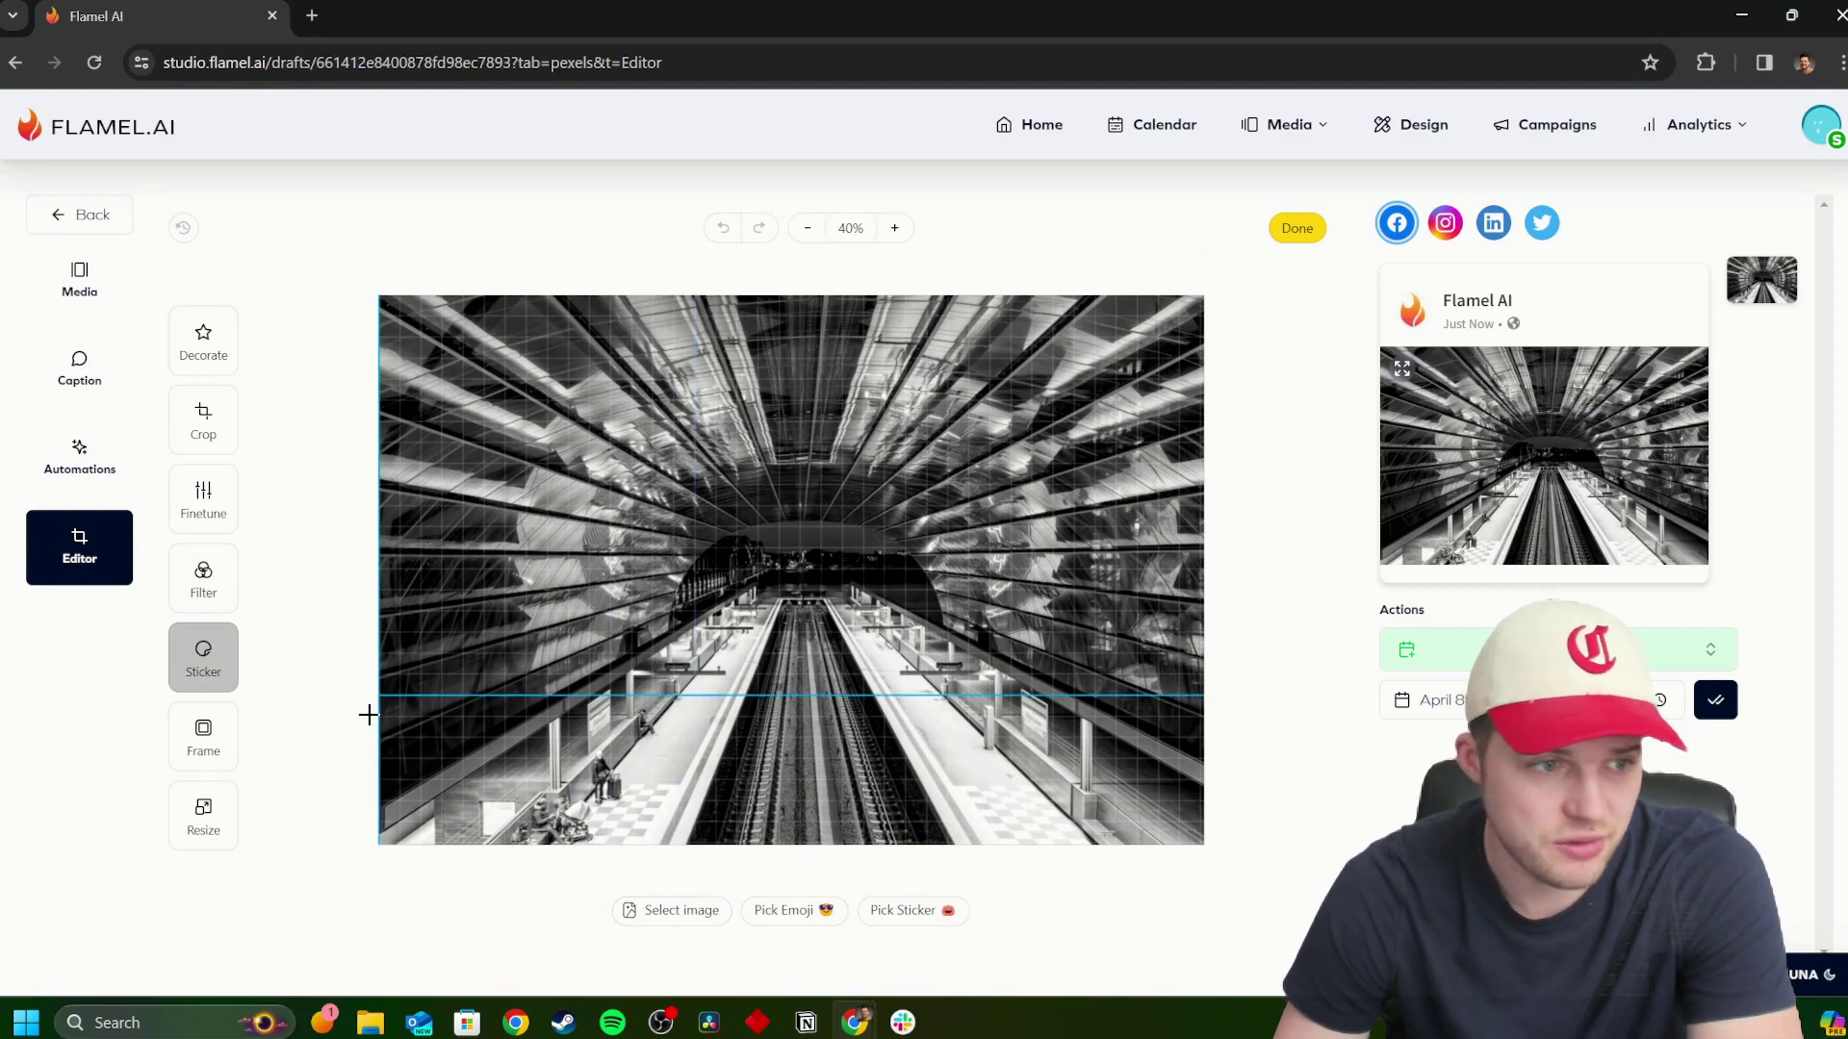
{"action": "left_click", "coordinate": [203, 737]}
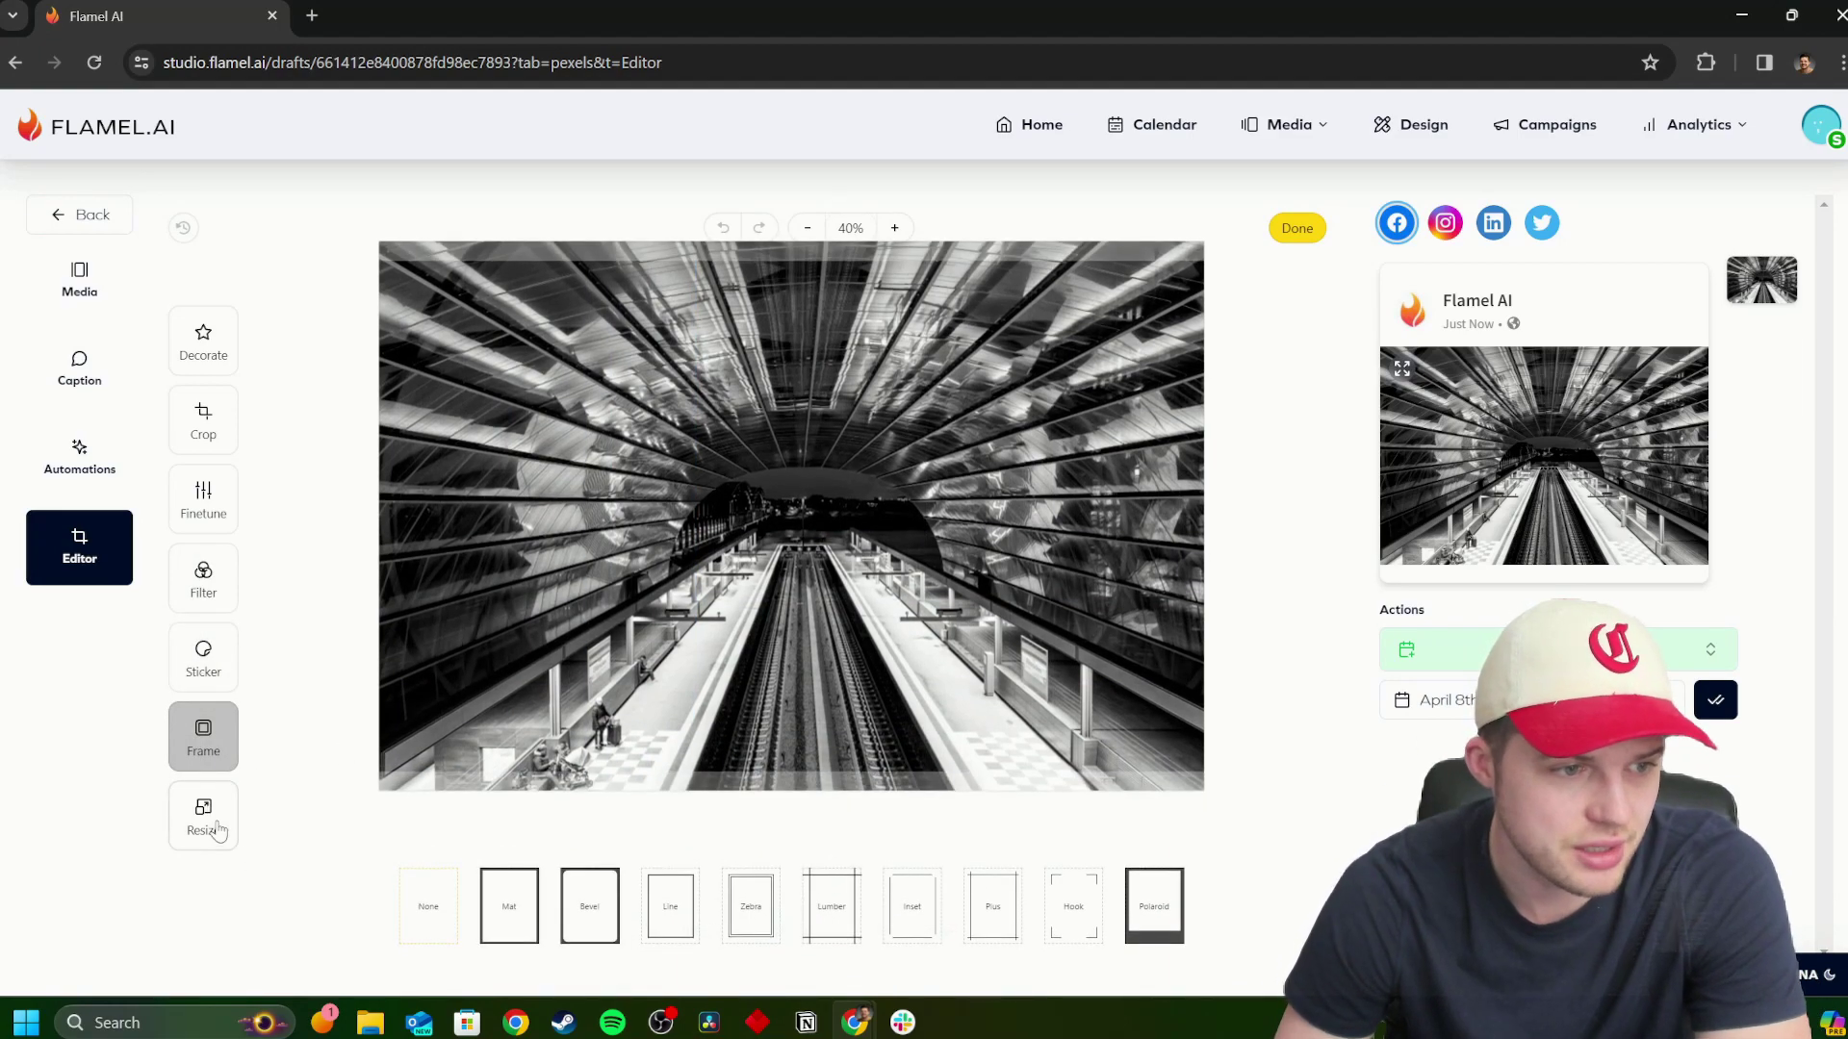
{"action": "left_click", "coordinate": [213, 823]}
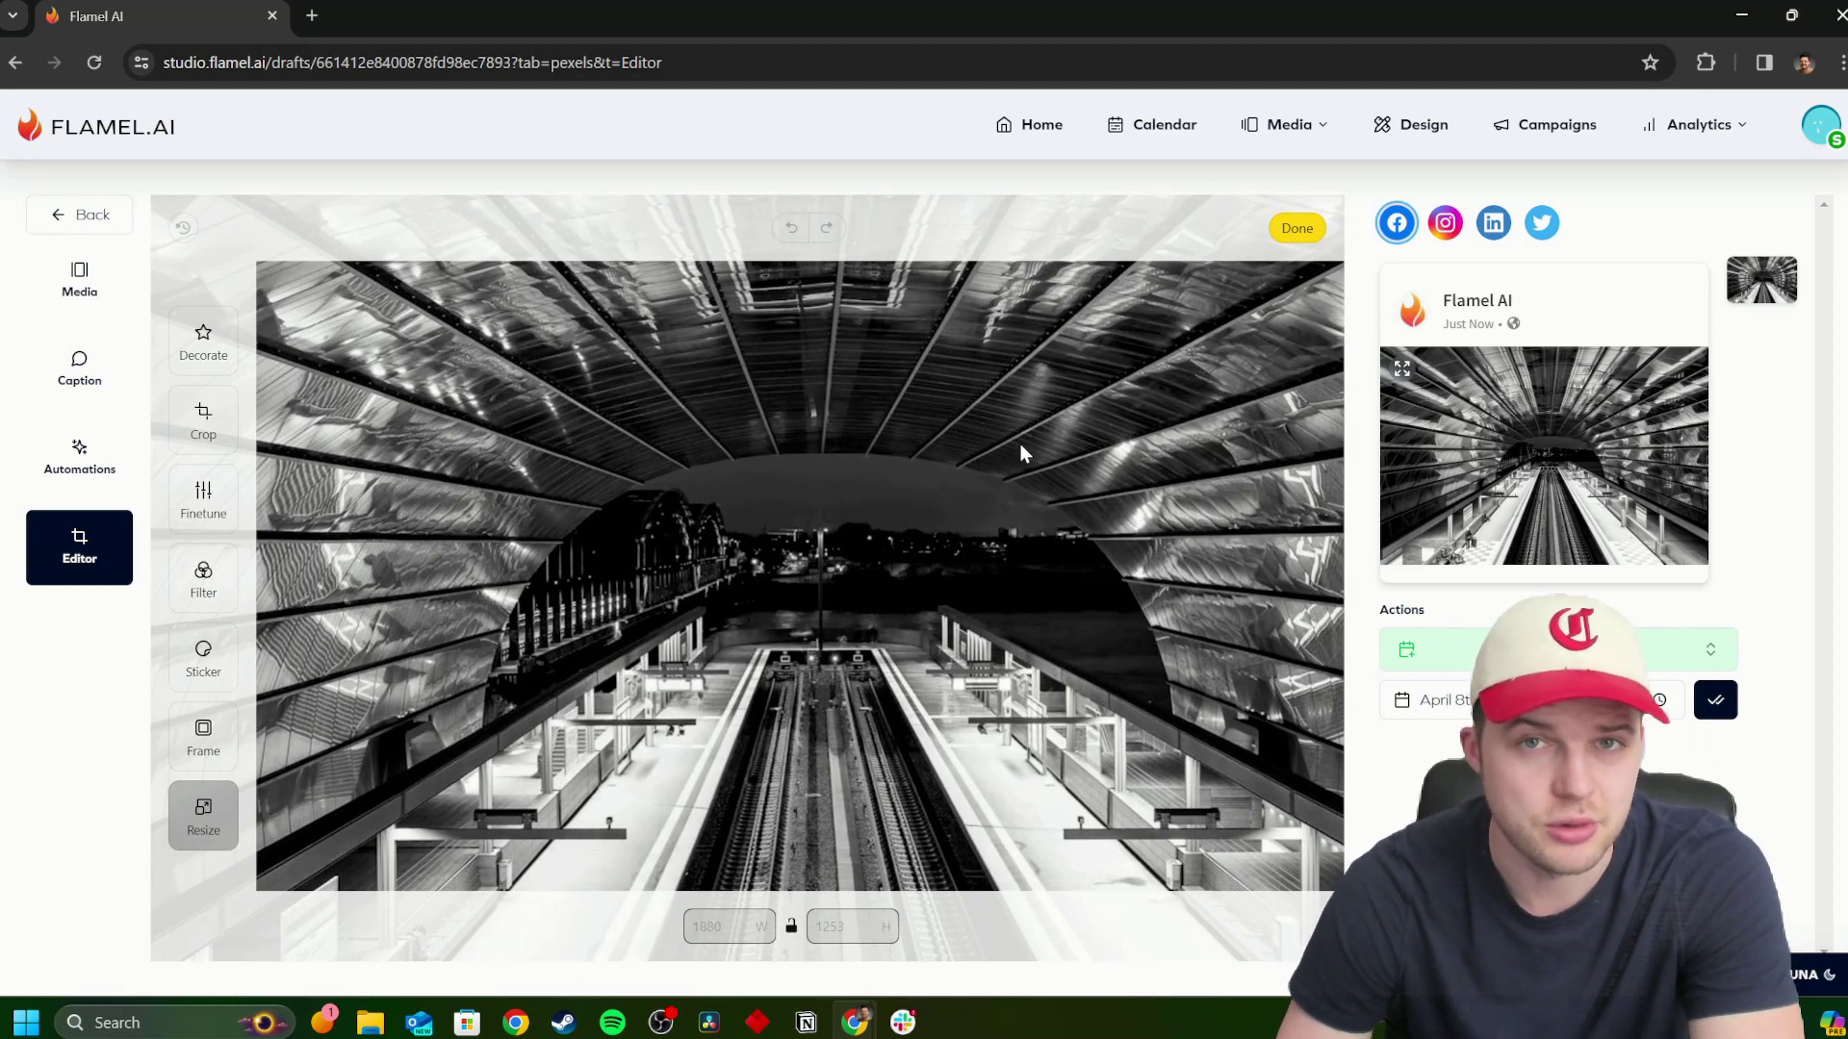
{"action": "left_click", "coordinate": [1819, 834]}
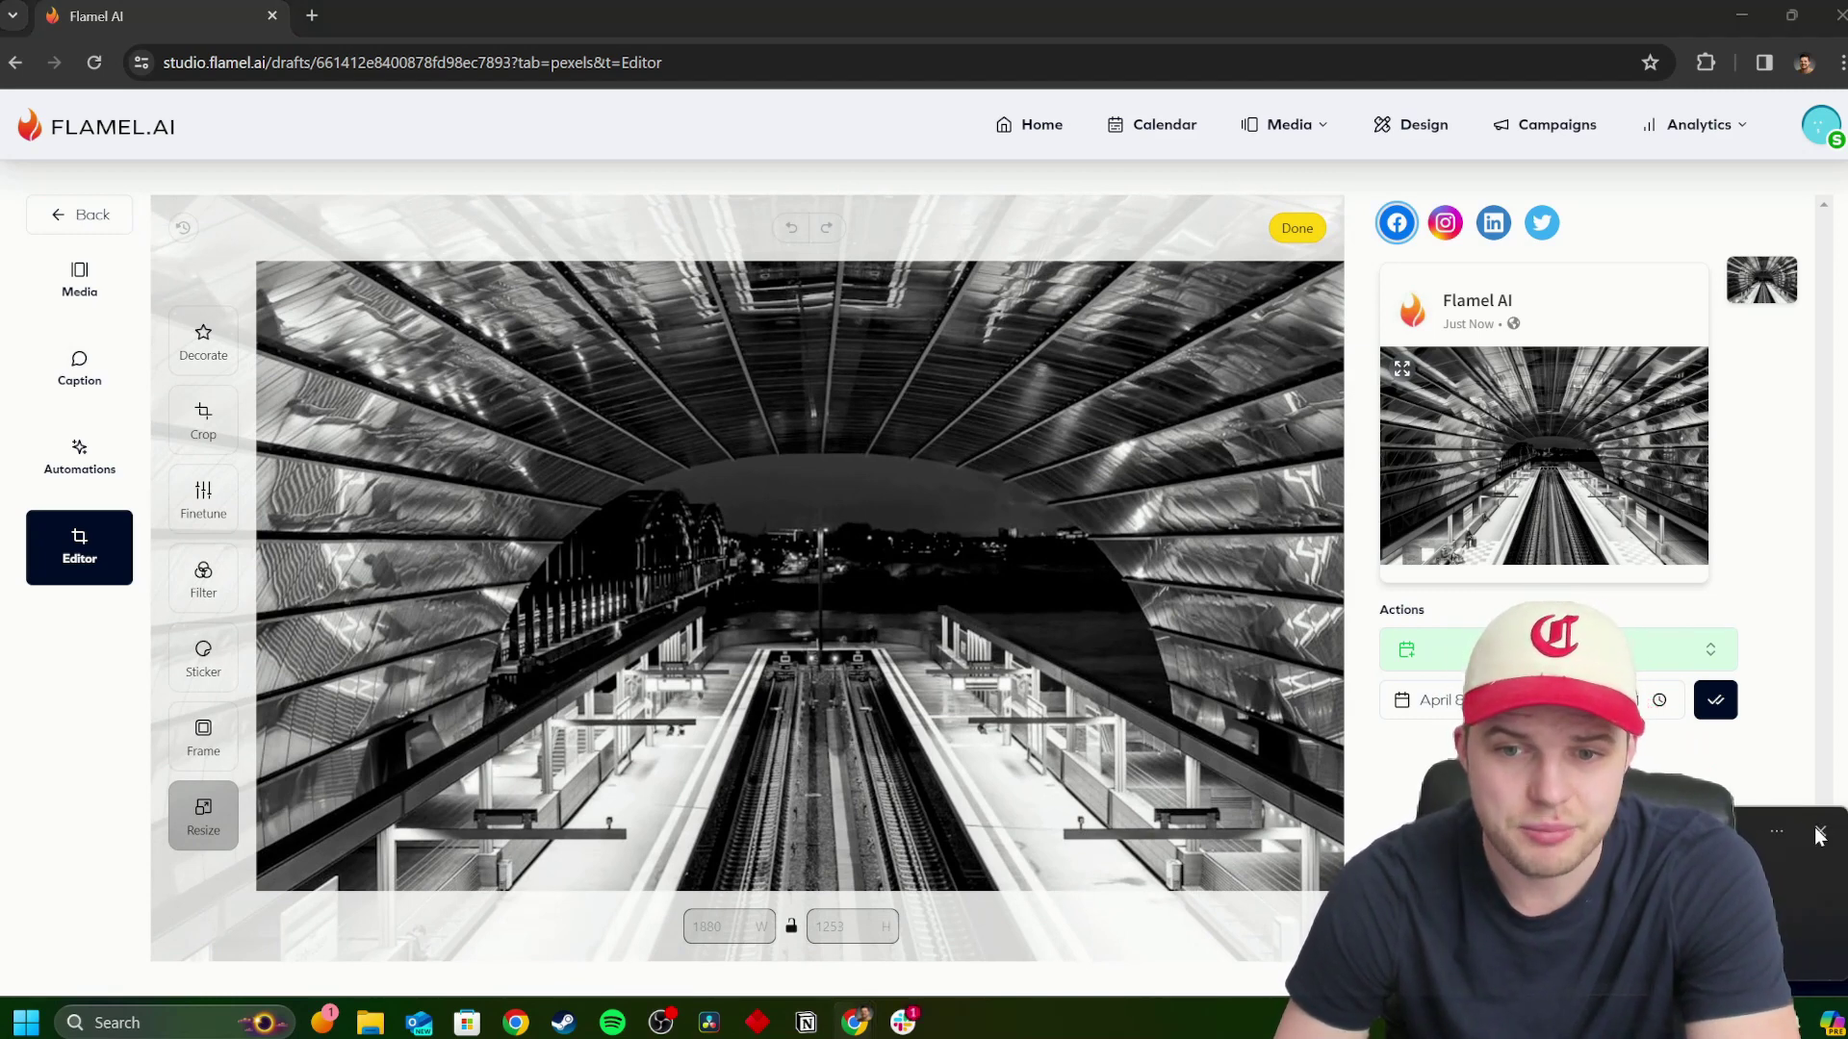
{"action": "left_click", "coordinate": [1798, 833]}
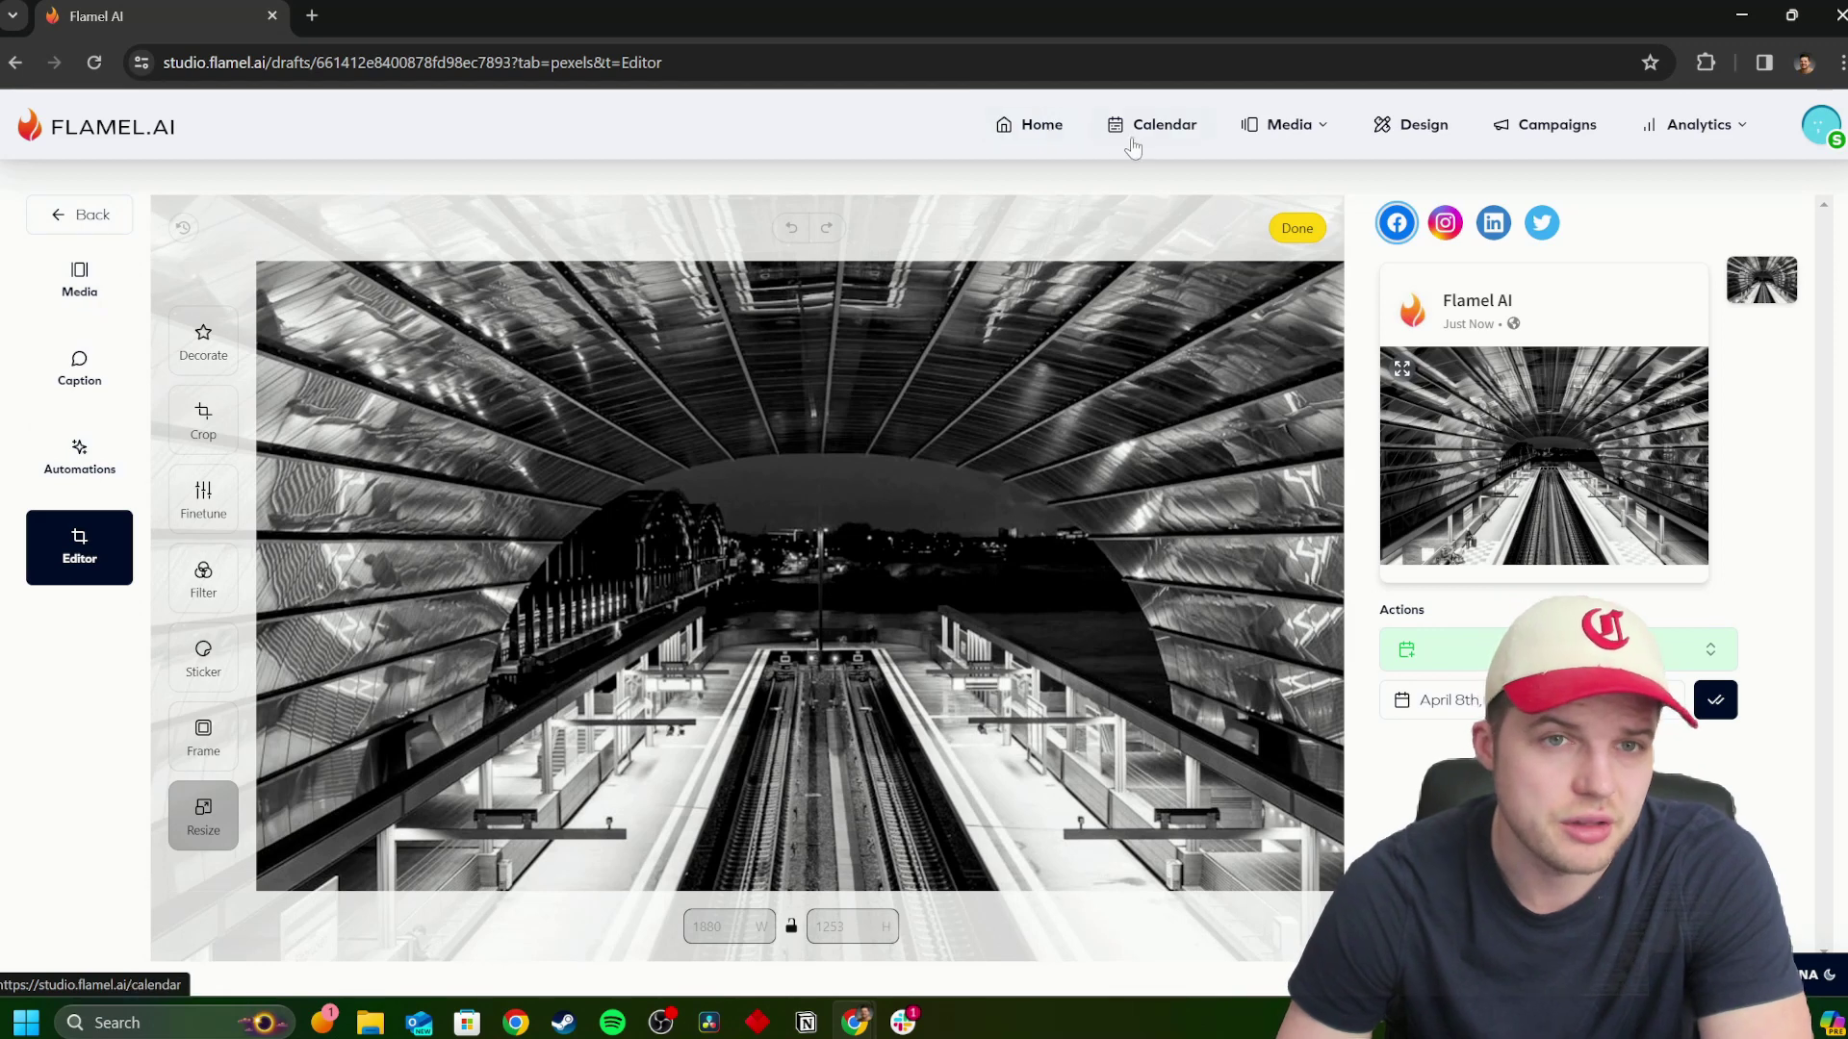
Open the Media library and view its Upload area and saved Captions.
{"action": "left_click", "coordinate": [1290, 129]}
{"action": "left_click", "coordinate": [1259, 176]}
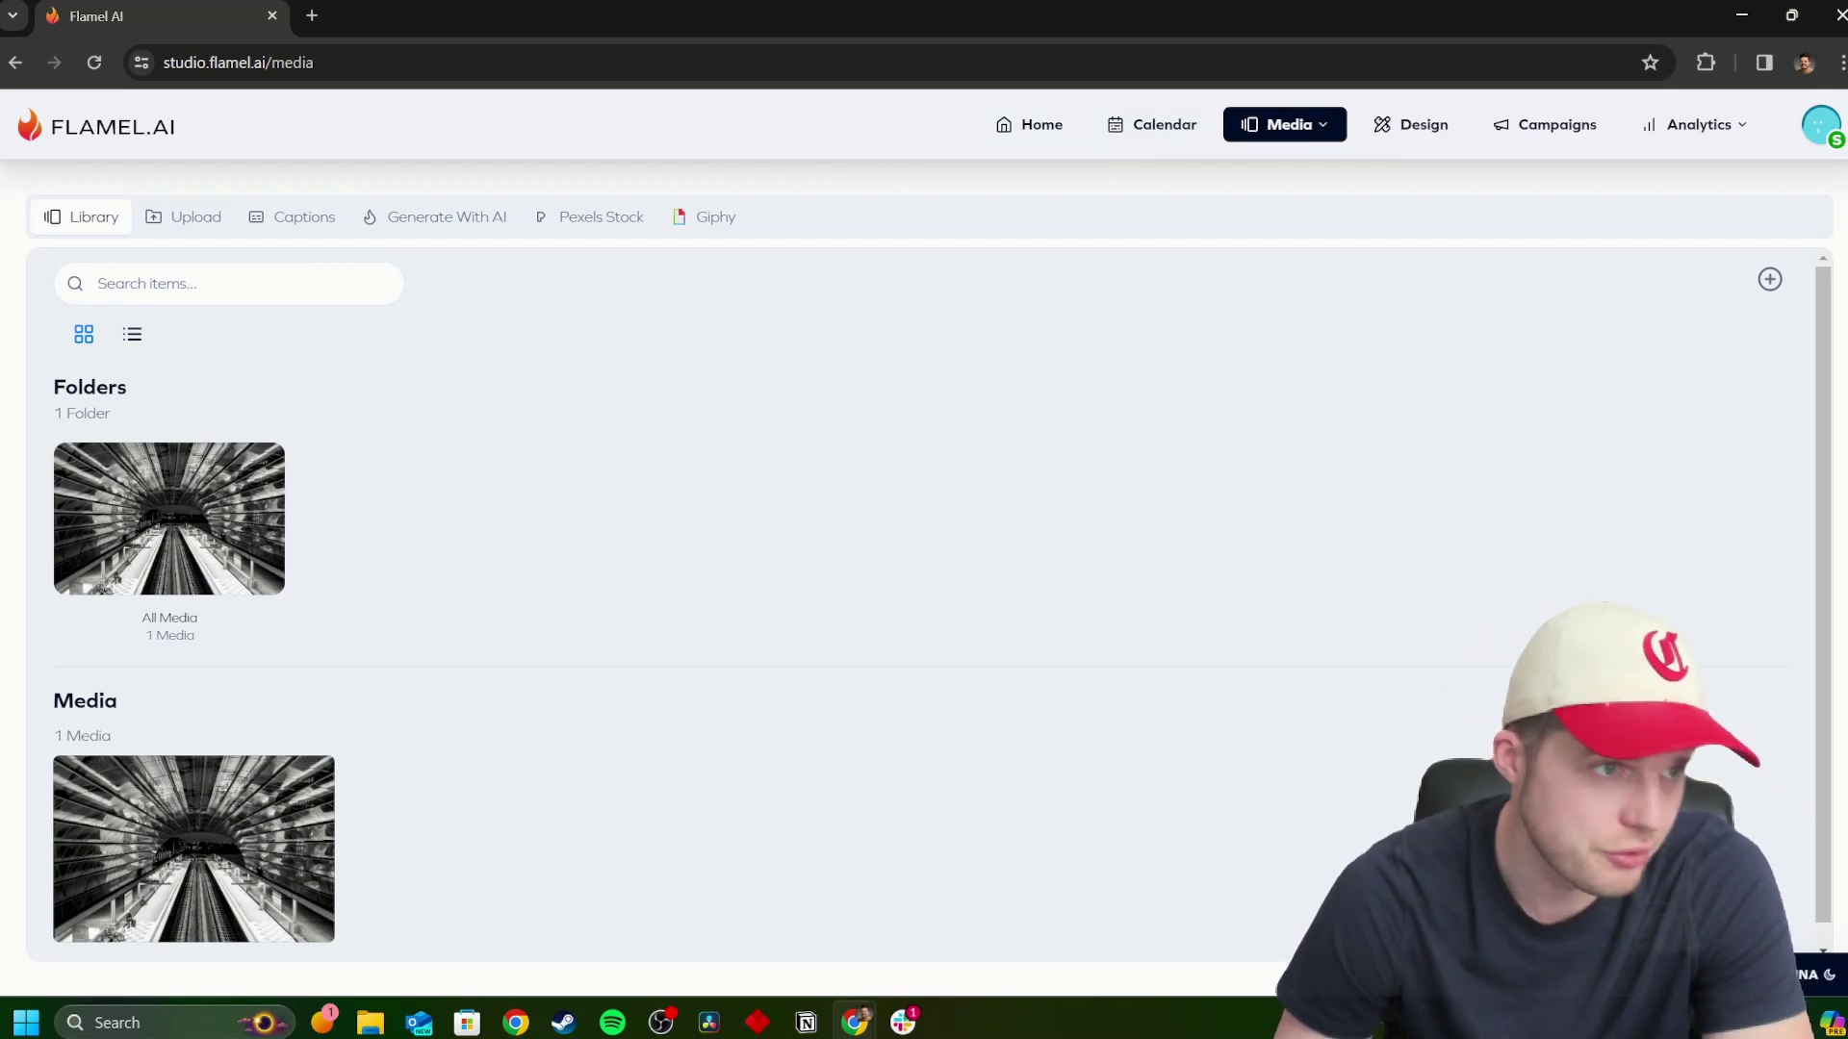
{"action": "left_click", "coordinate": [197, 220]}
{"action": "left_click", "coordinate": [328, 229]}
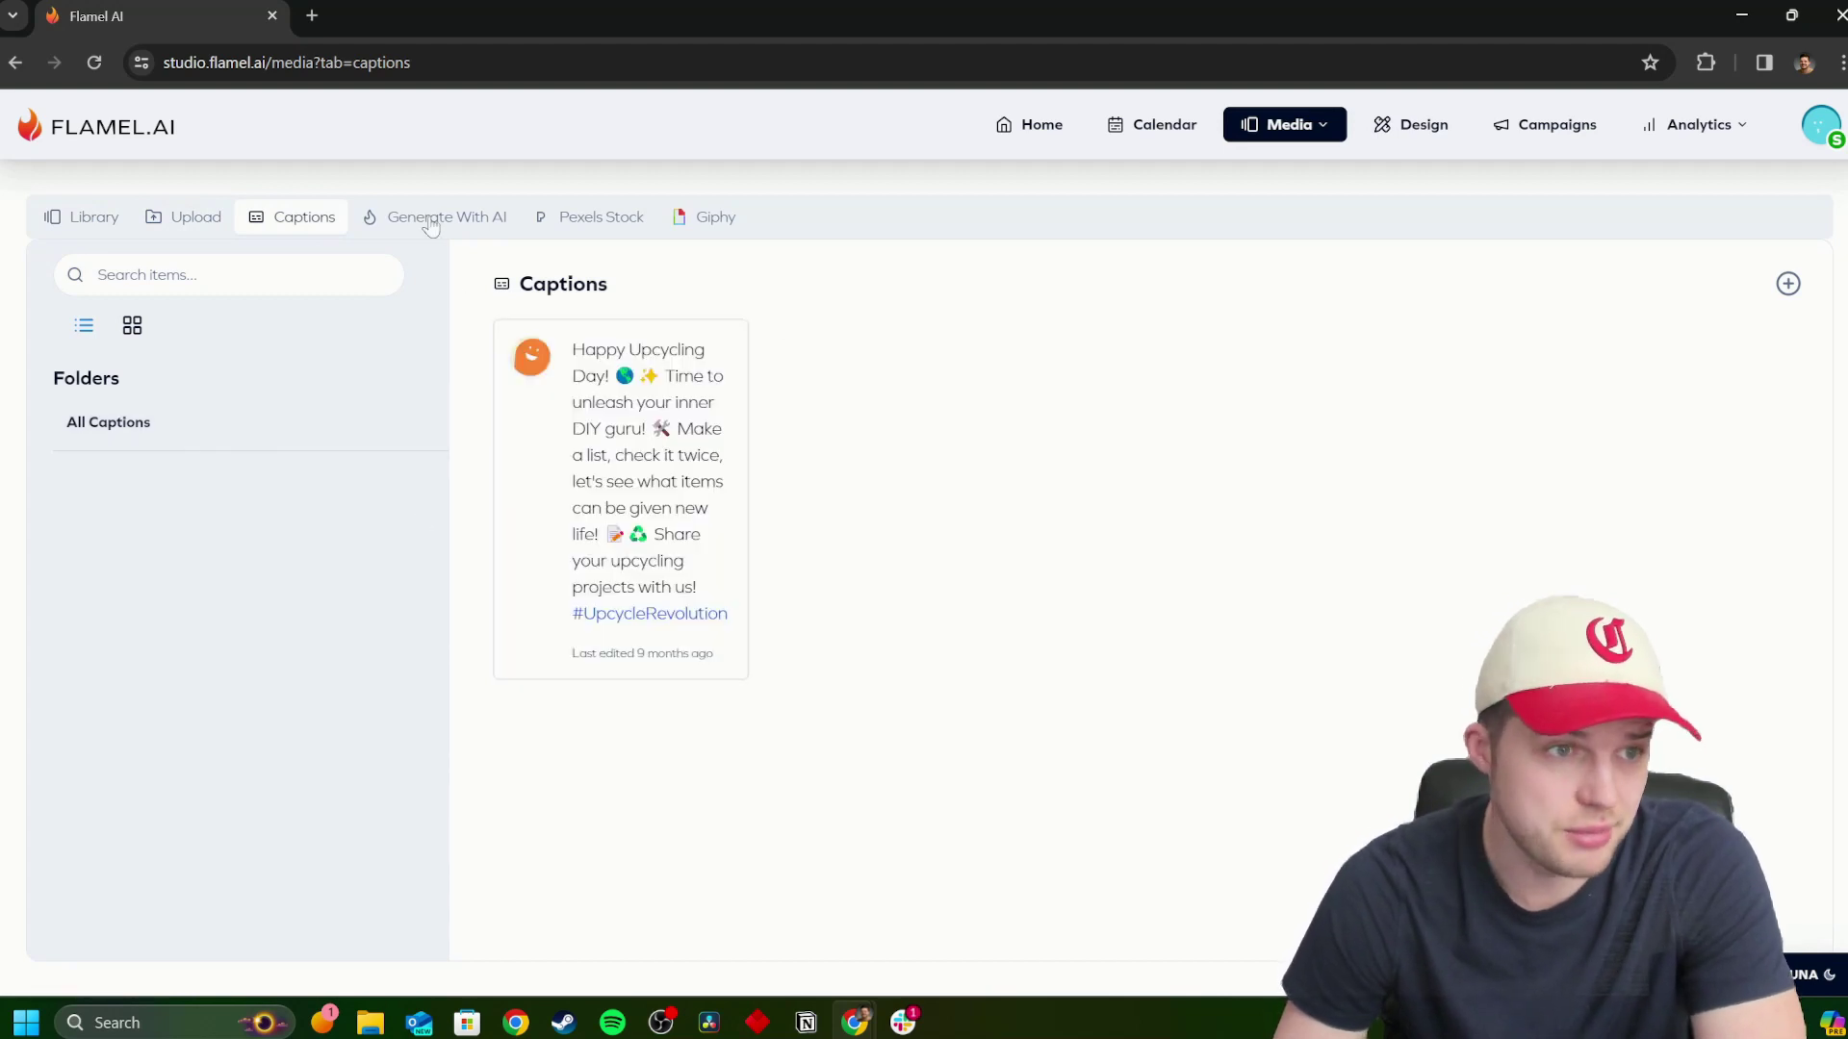
Scroll through the trending Giphy GIFs, then go to the Create a Design page.
{"action": "left_click", "coordinate": [712, 223]}
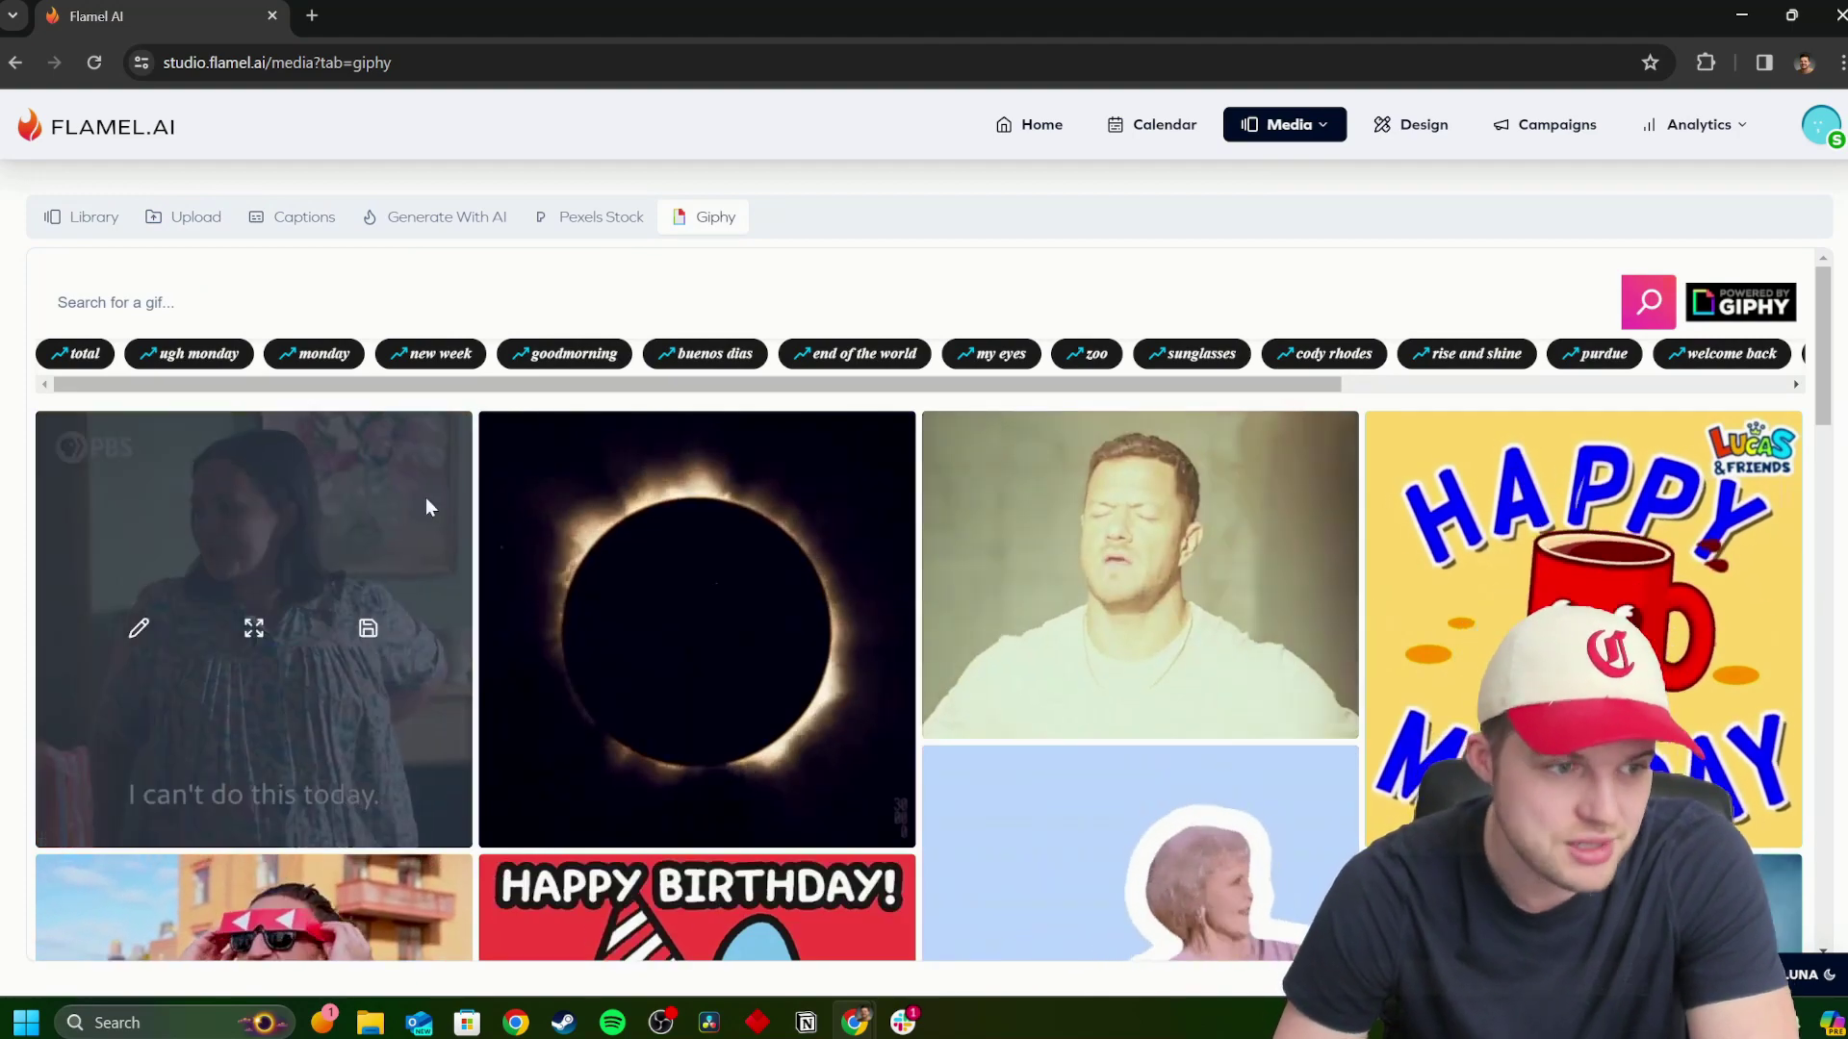
{"action": "scroll", "coordinate": [983, 648], "scroll_direction": "down", "scroll_amount": 5}
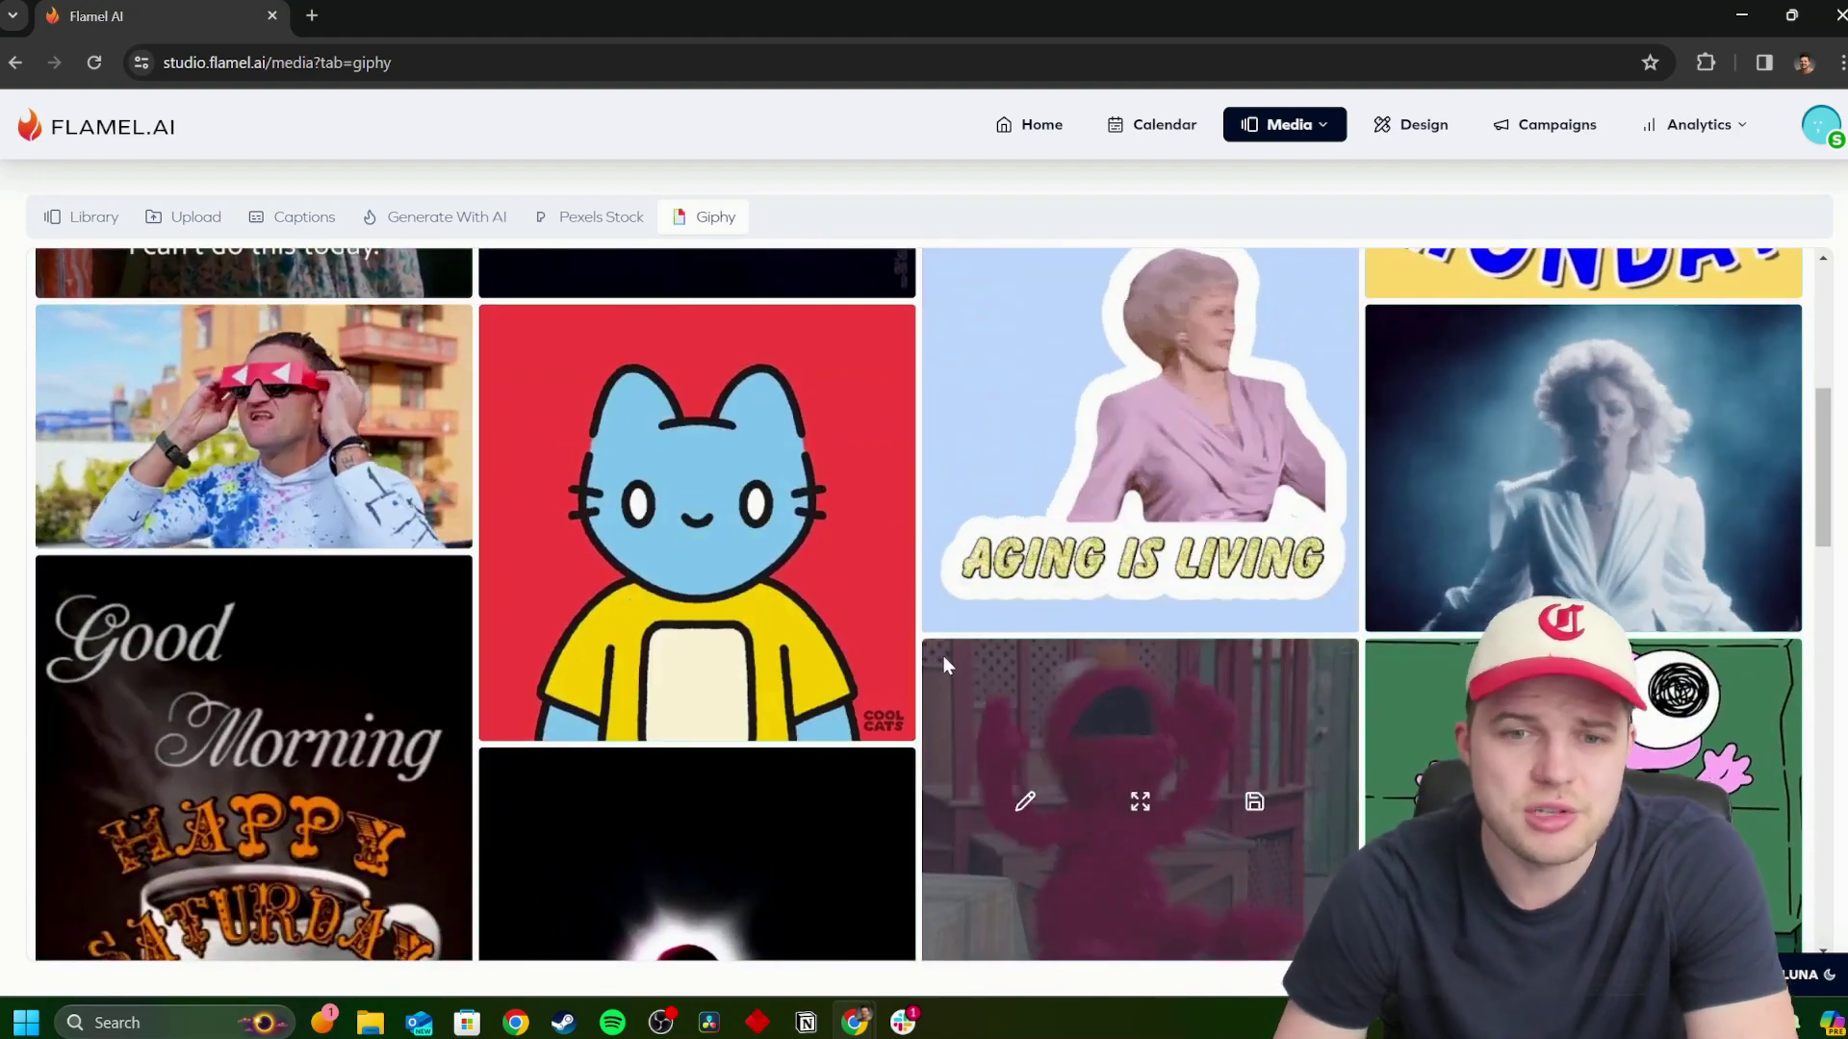
{"action": "scroll", "coordinate": [972, 607], "scroll_direction": "down", "scroll_amount": 1}
{"action": "scroll", "coordinate": [974, 600], "scroll_direction": "down", "scroll_amount": 2}
{"action": "scroll", "coordinate": [1000, 558], "scroll_direction": "up", "scroll_amount": 7}
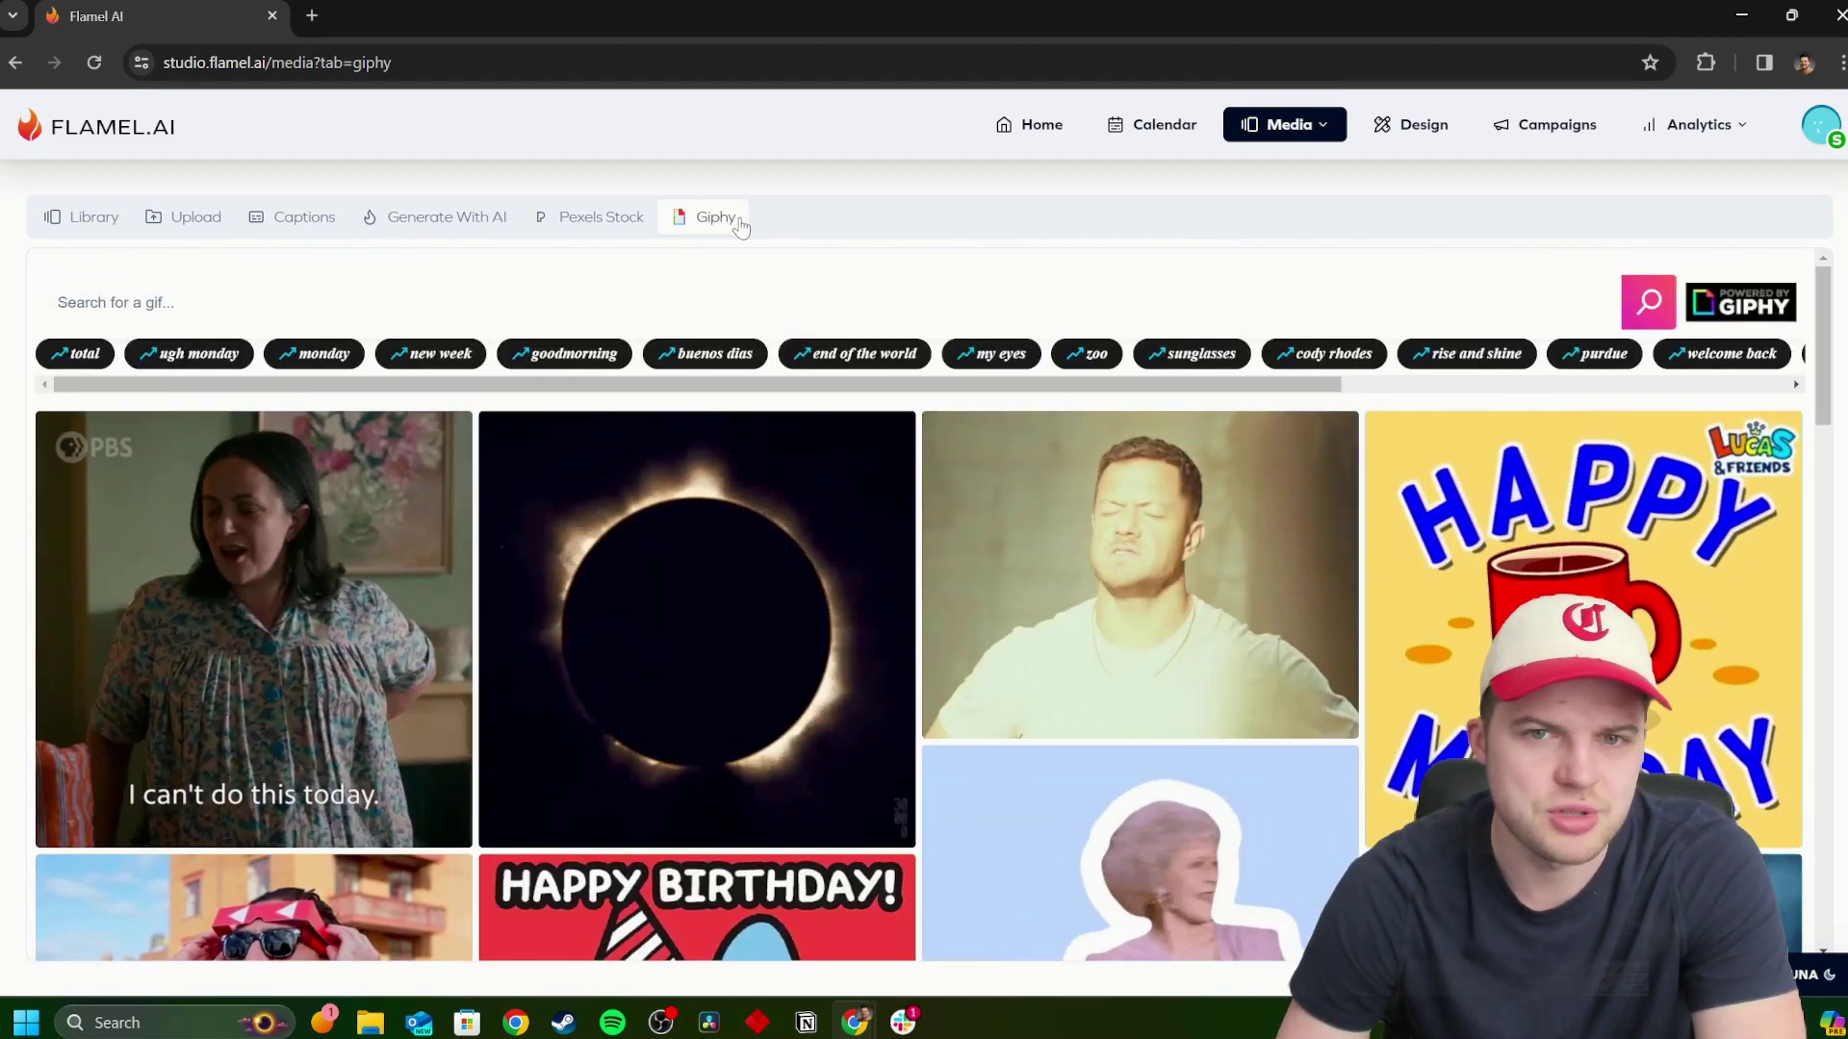
{"action": "left_click", "coordinate": [1422, 132]}
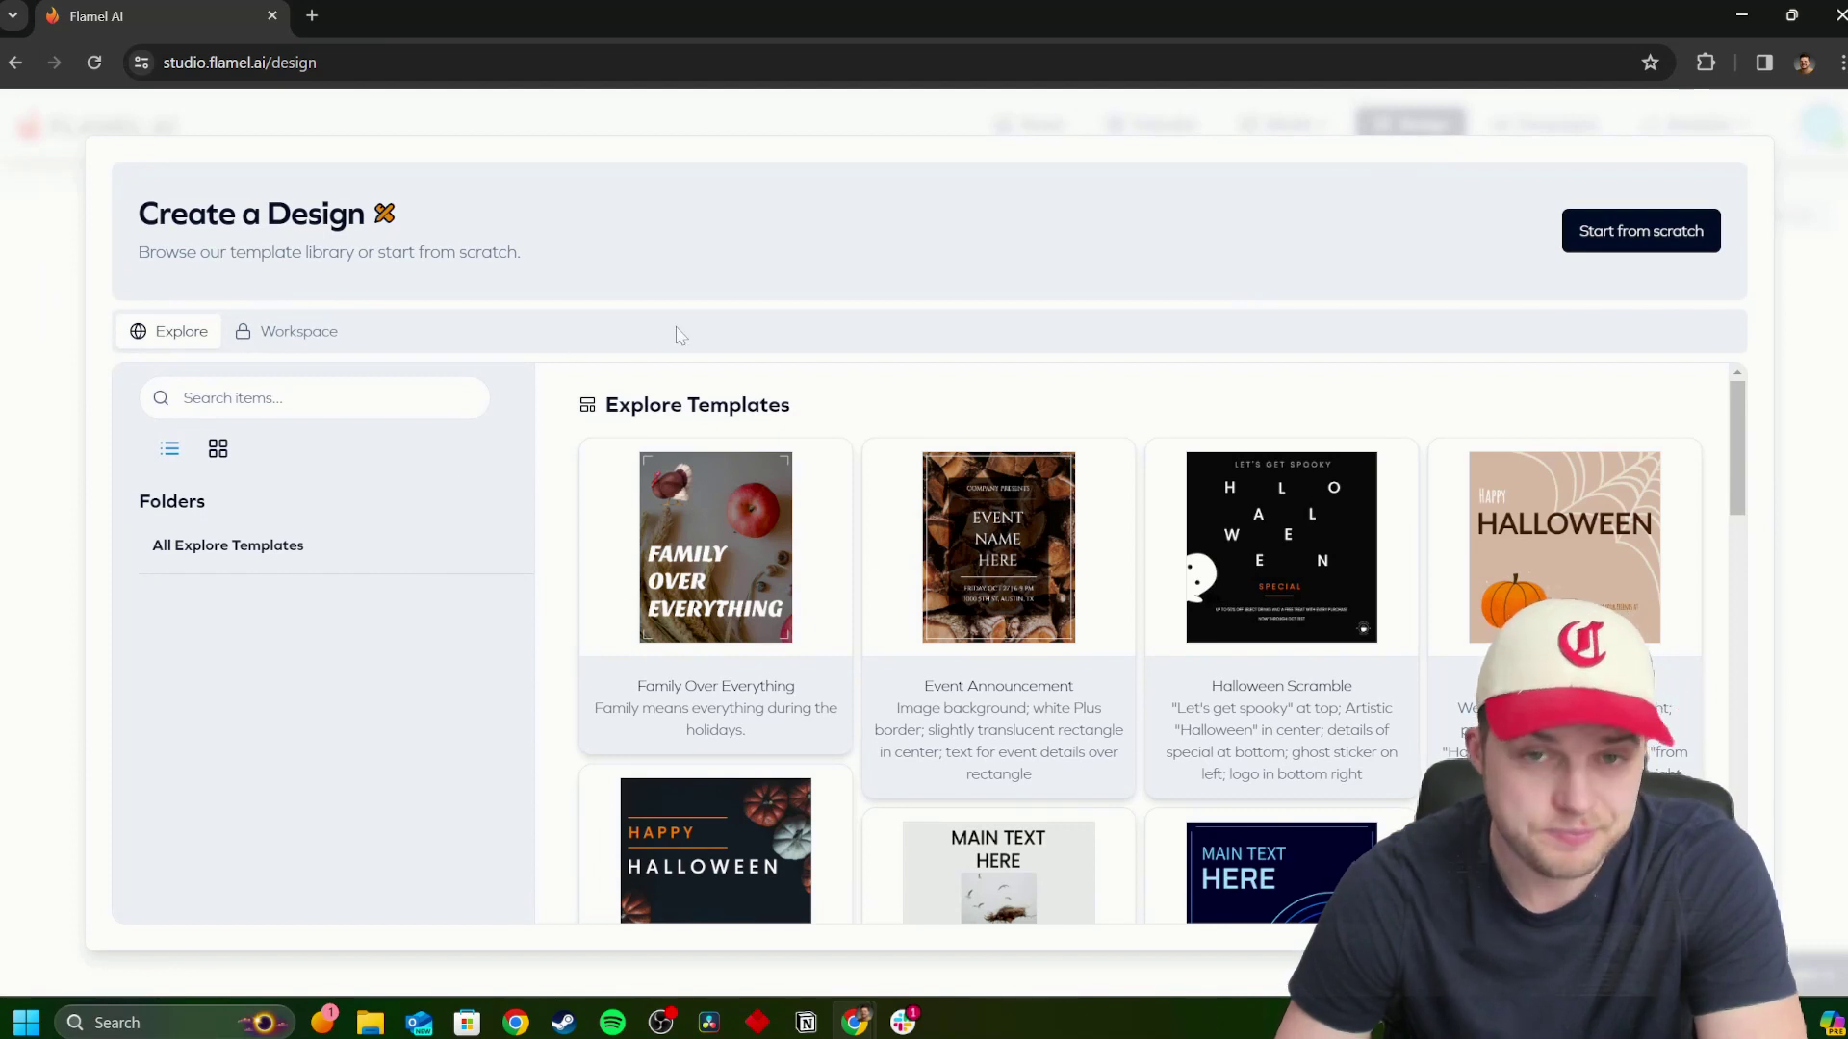
Check the personal workspace, scroll the Explore templates, and start a blank design from scratch.
{"action": "left_click", "coordinate": [274, 334]}
{"action": "left_click", "coordinate": [180, 338]}
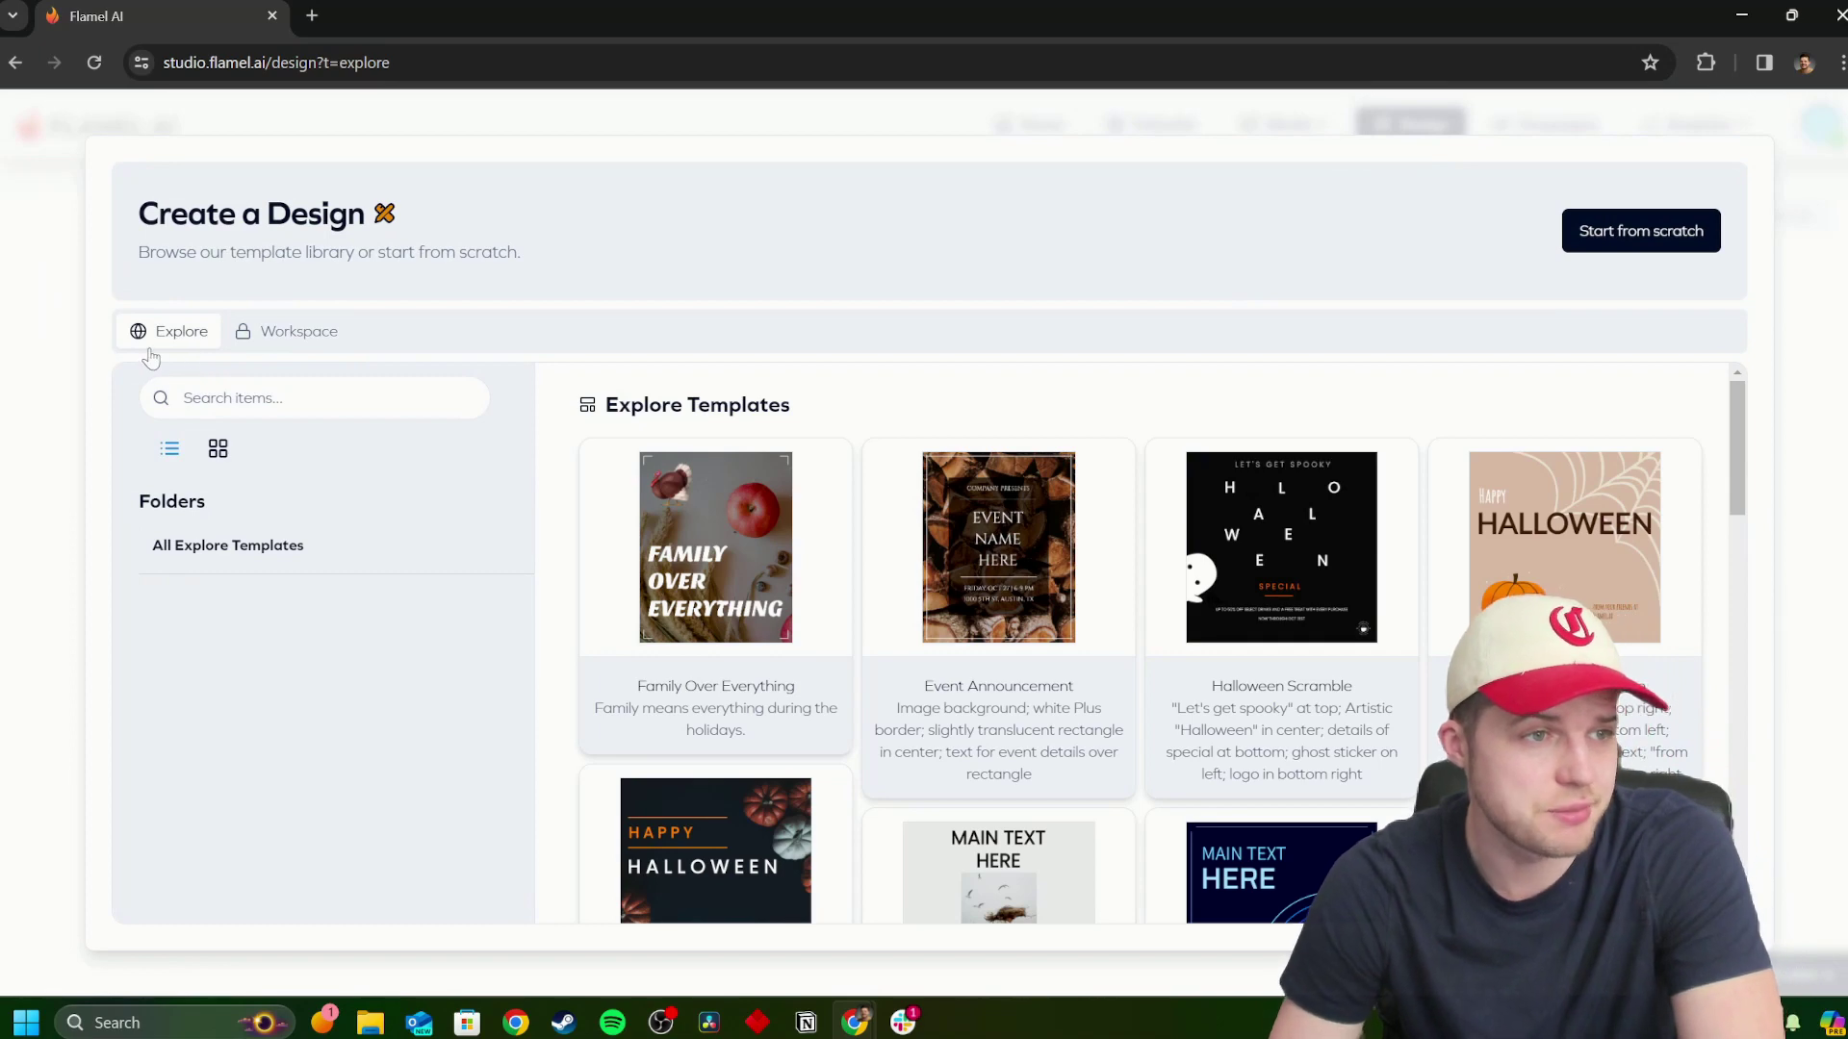
{"action": "scroll", "coordinate": [717, 592], "scroll_direction": "down", "scroll_amount": 5}
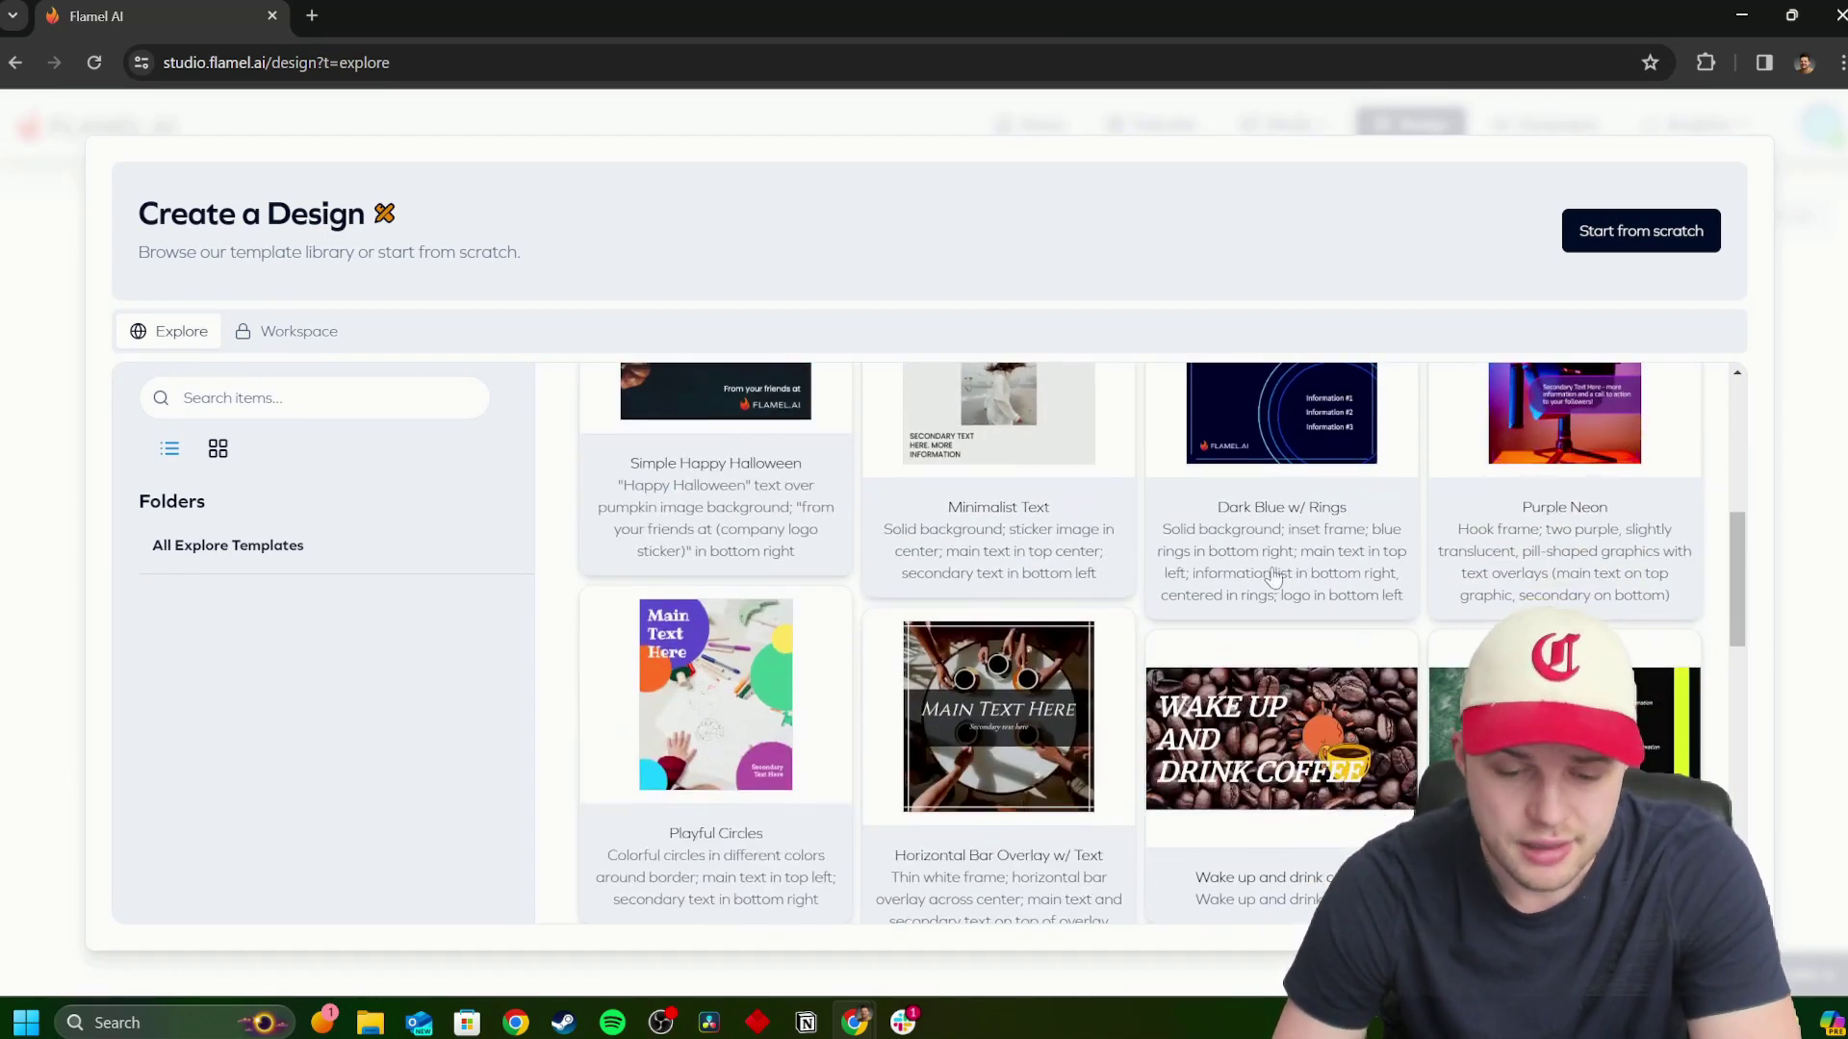
{"action": "scroll", "coordinate": [1290, 558], "scroll_direction": "up", "scroll_amount": 2}
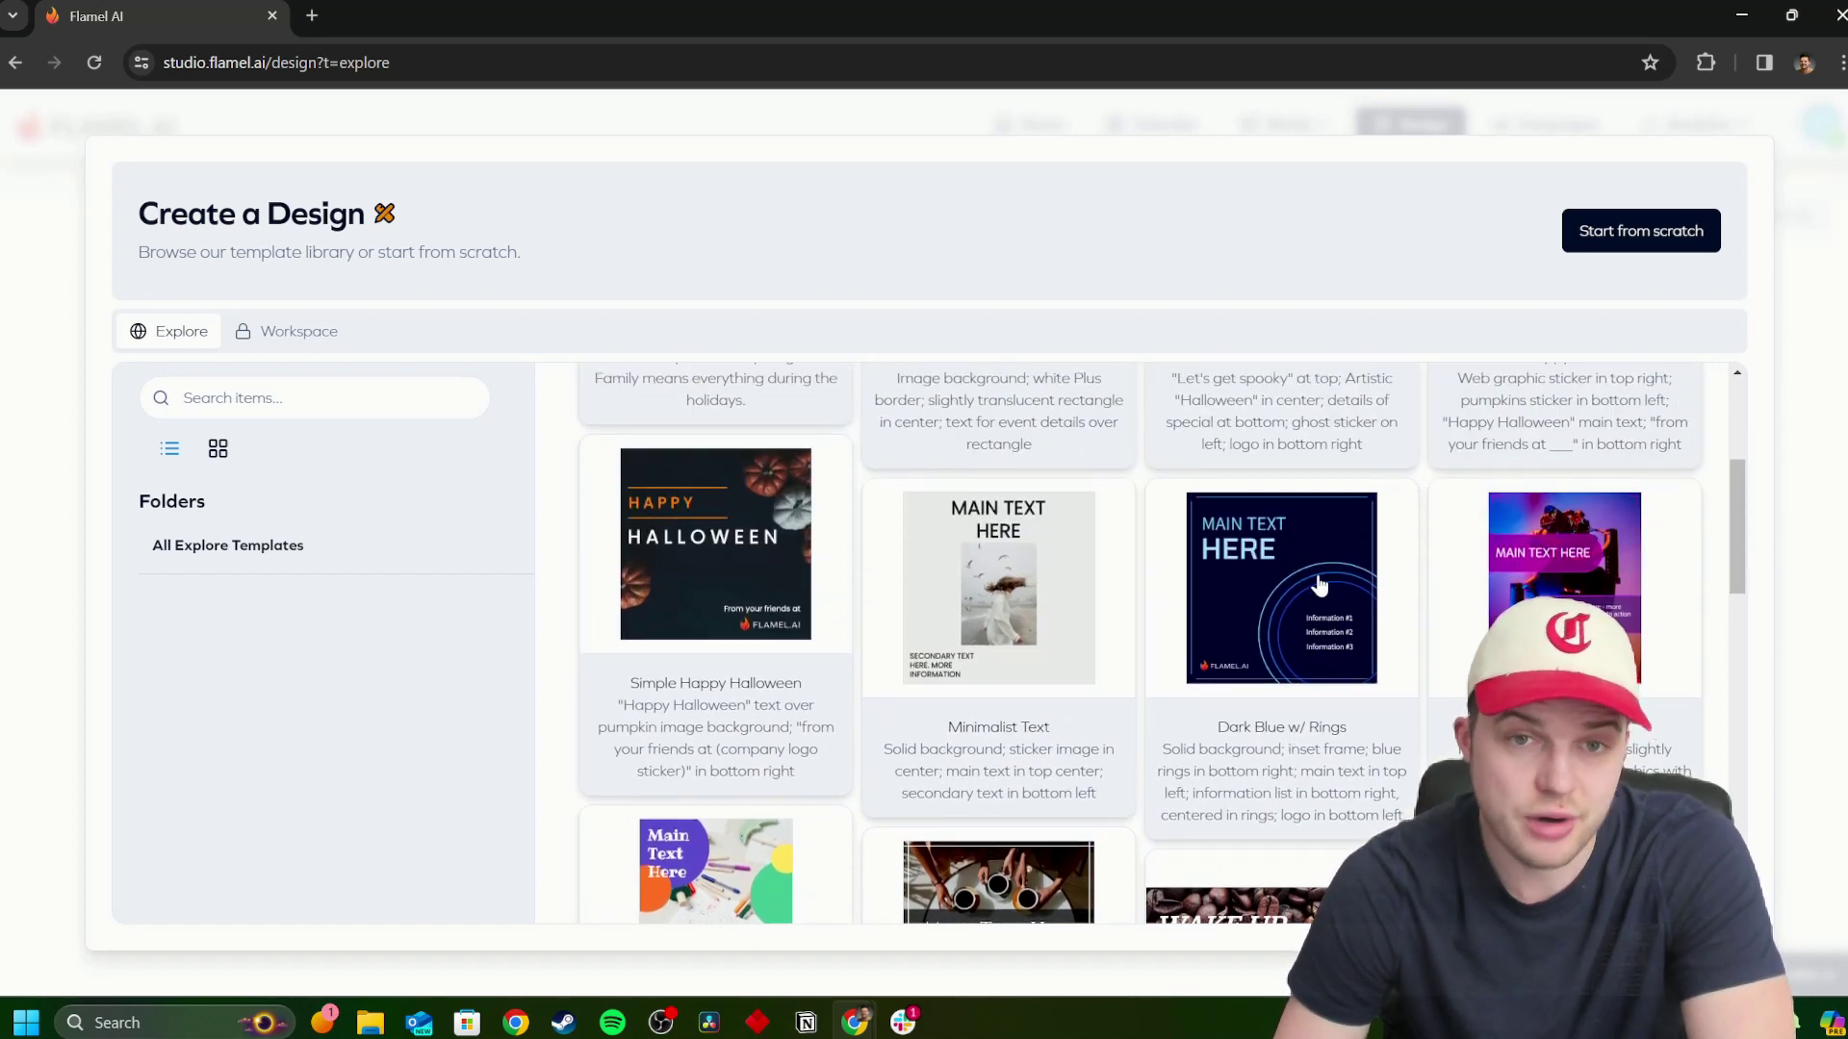
{"action": "scroll", "coordinate": [909, 603], "scroll_direction": "down", "scroll_amount": 5}
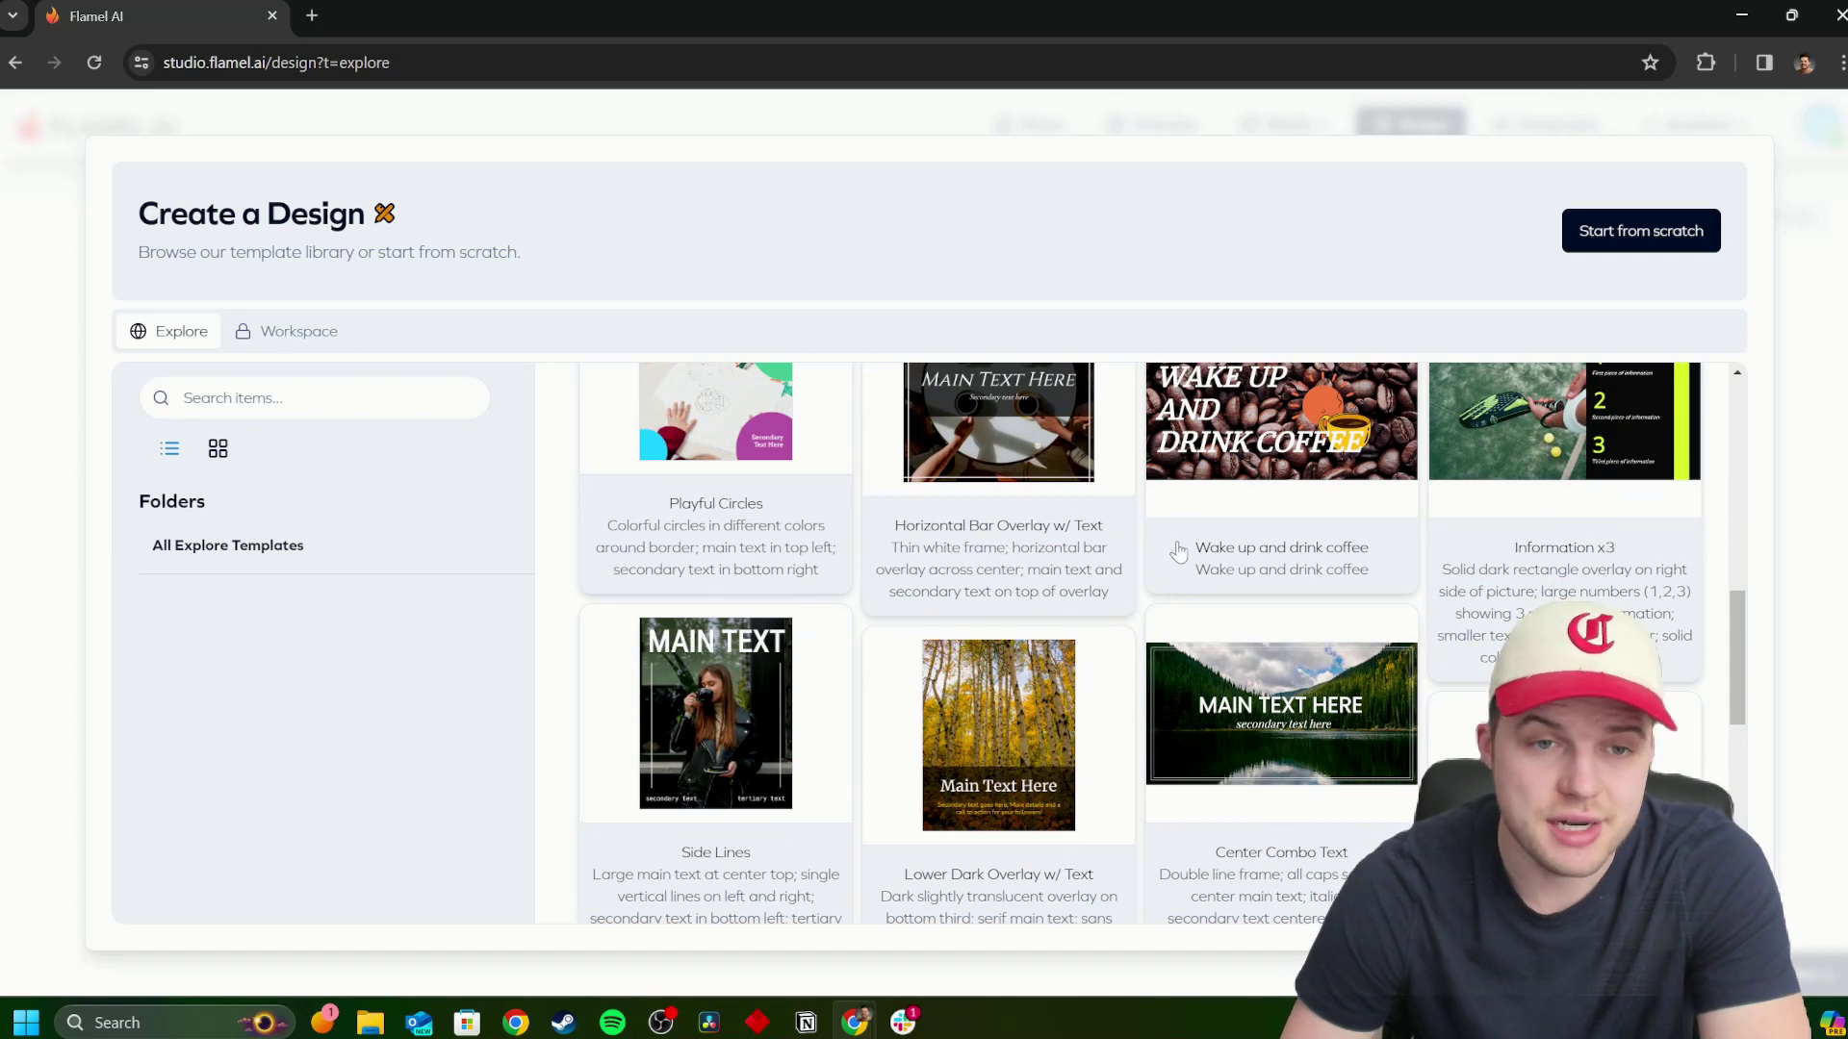
{"action": "scroll", "coordinate": [1179, 578], "scroll_direction": "down", "scroll_amount": 10}
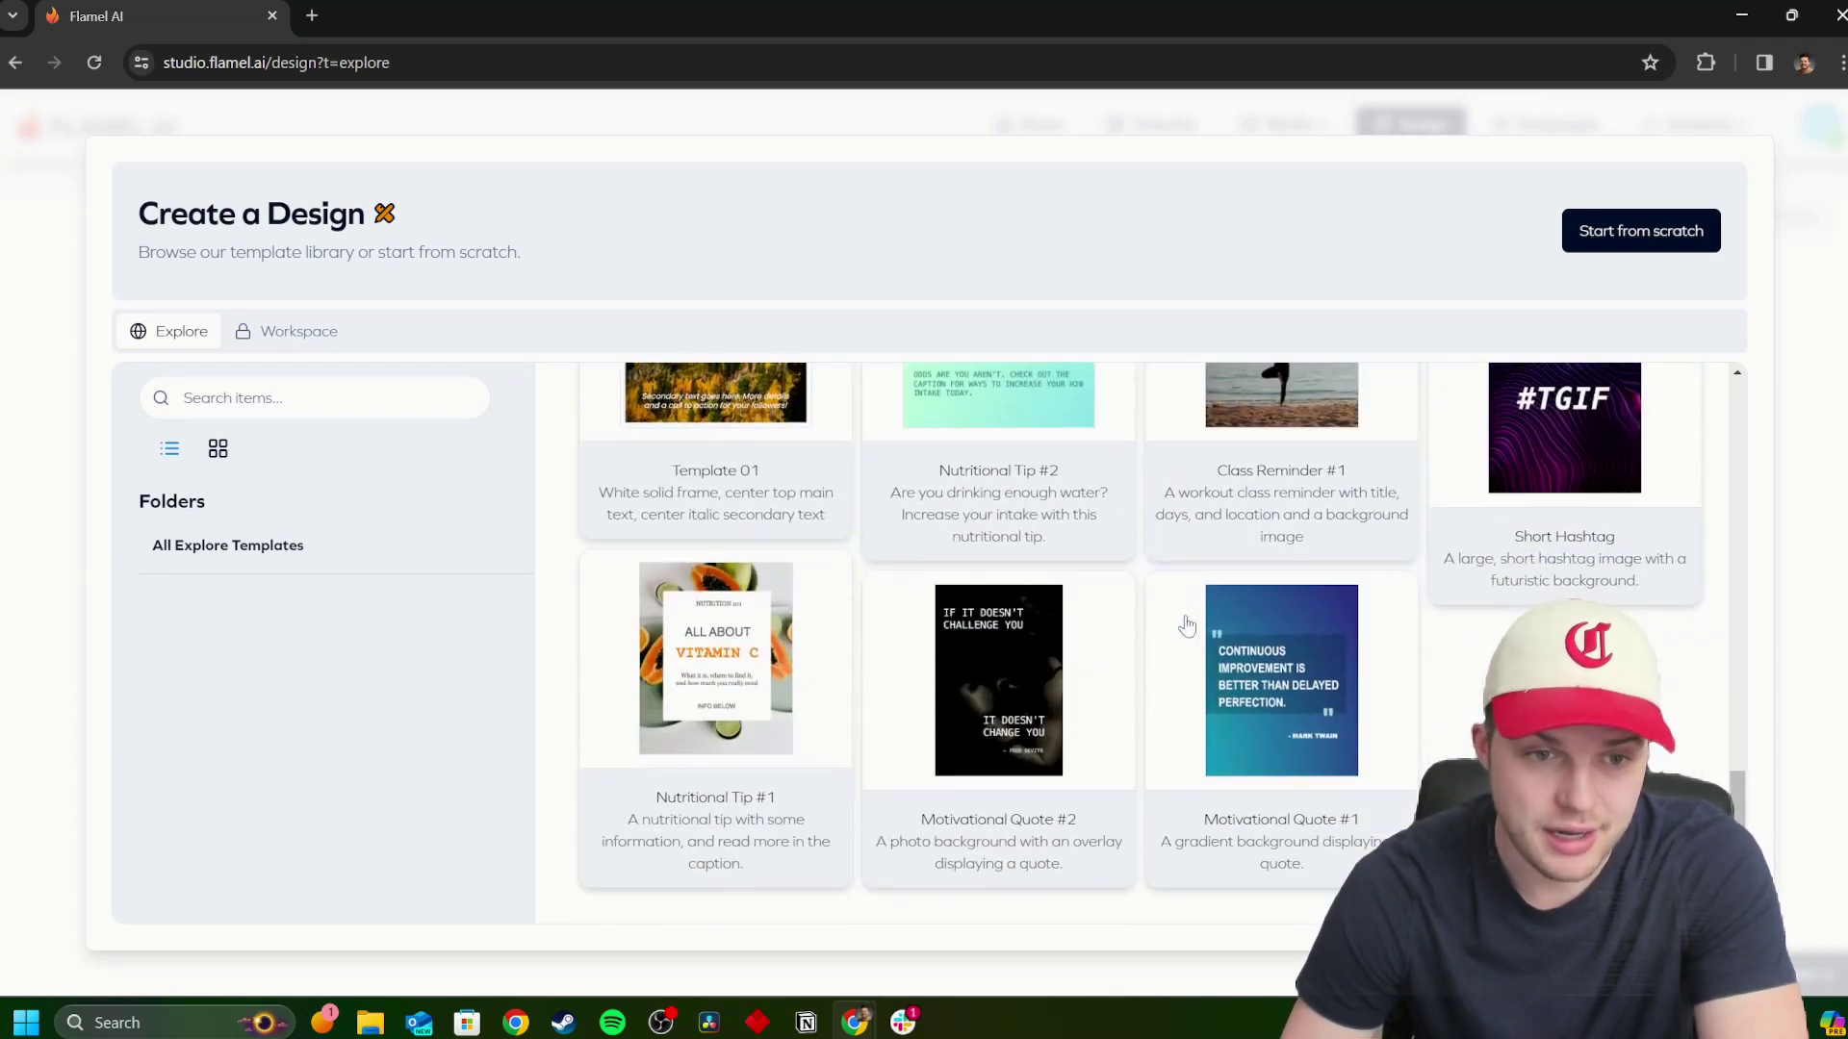
{"action": "scroll", "coordinate": [1371, 702], "scroll_direction": "up", "scroll_amount": 3}
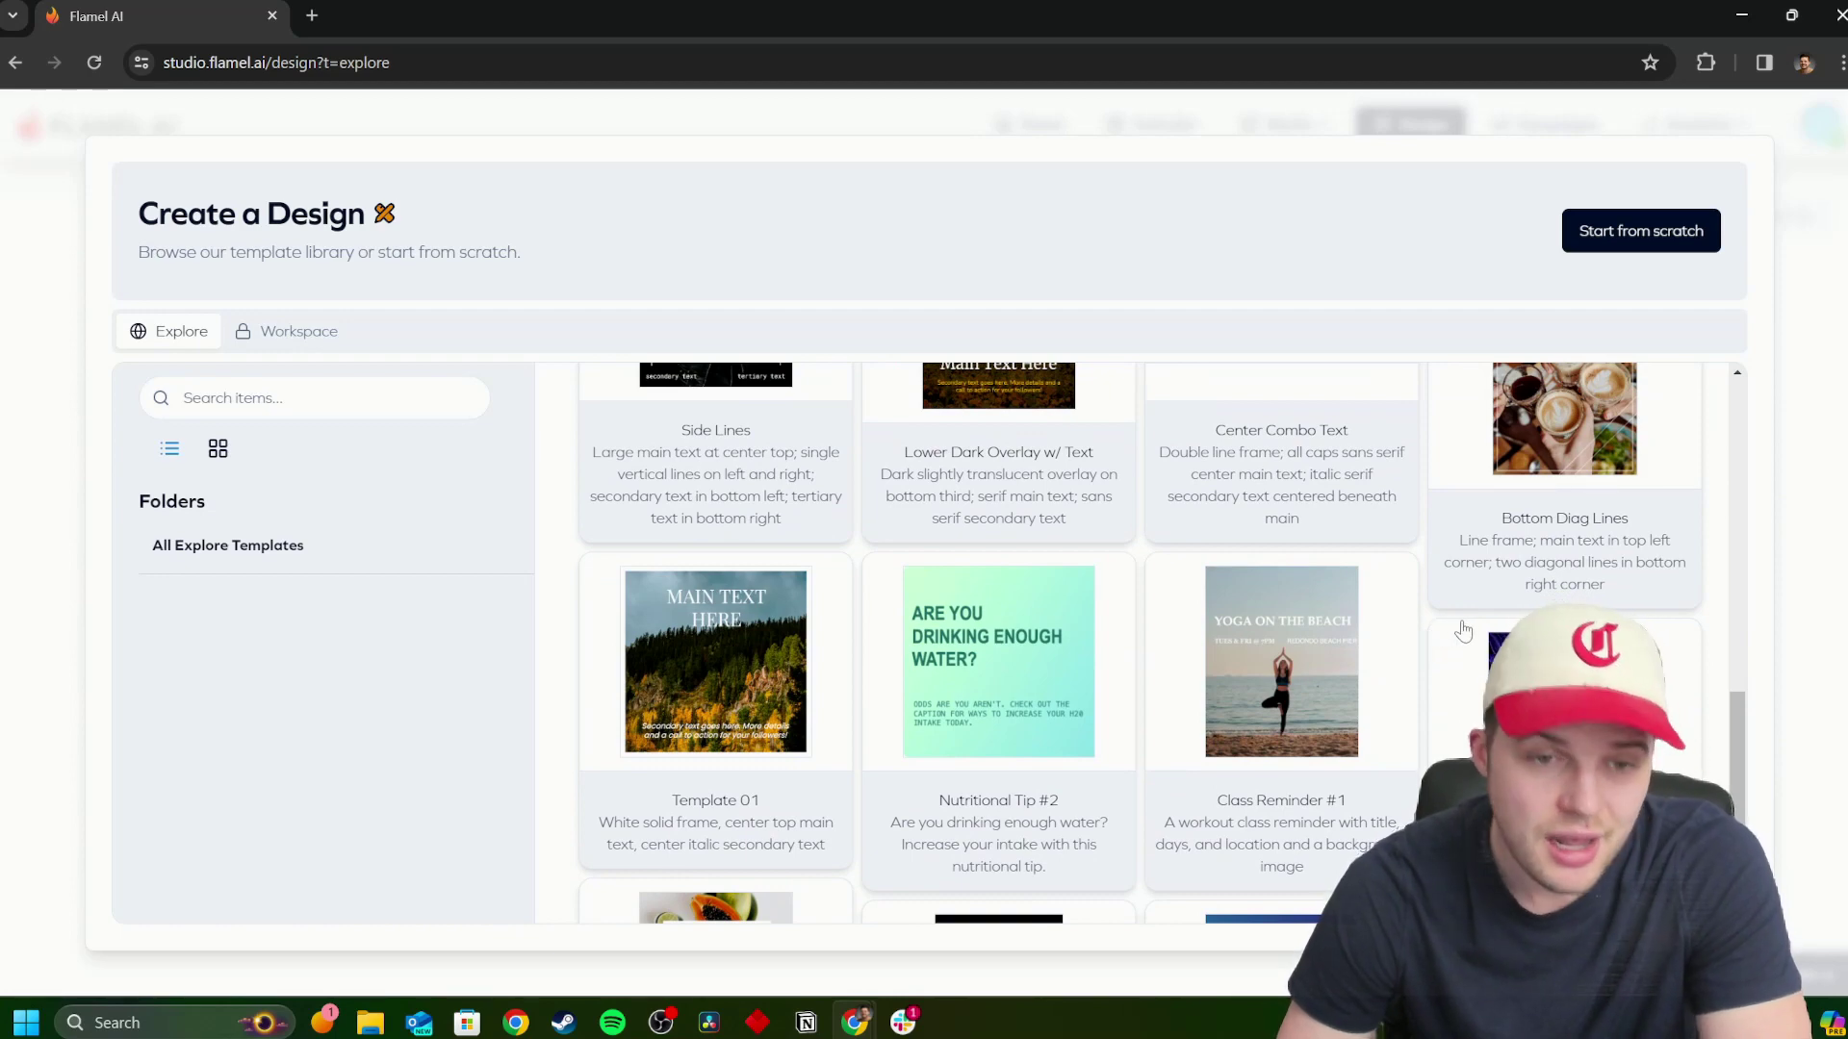
{"action": "scroll", "coordinate": [1463, 630], "scroll_direction": "up", "scroll_amount": 5}
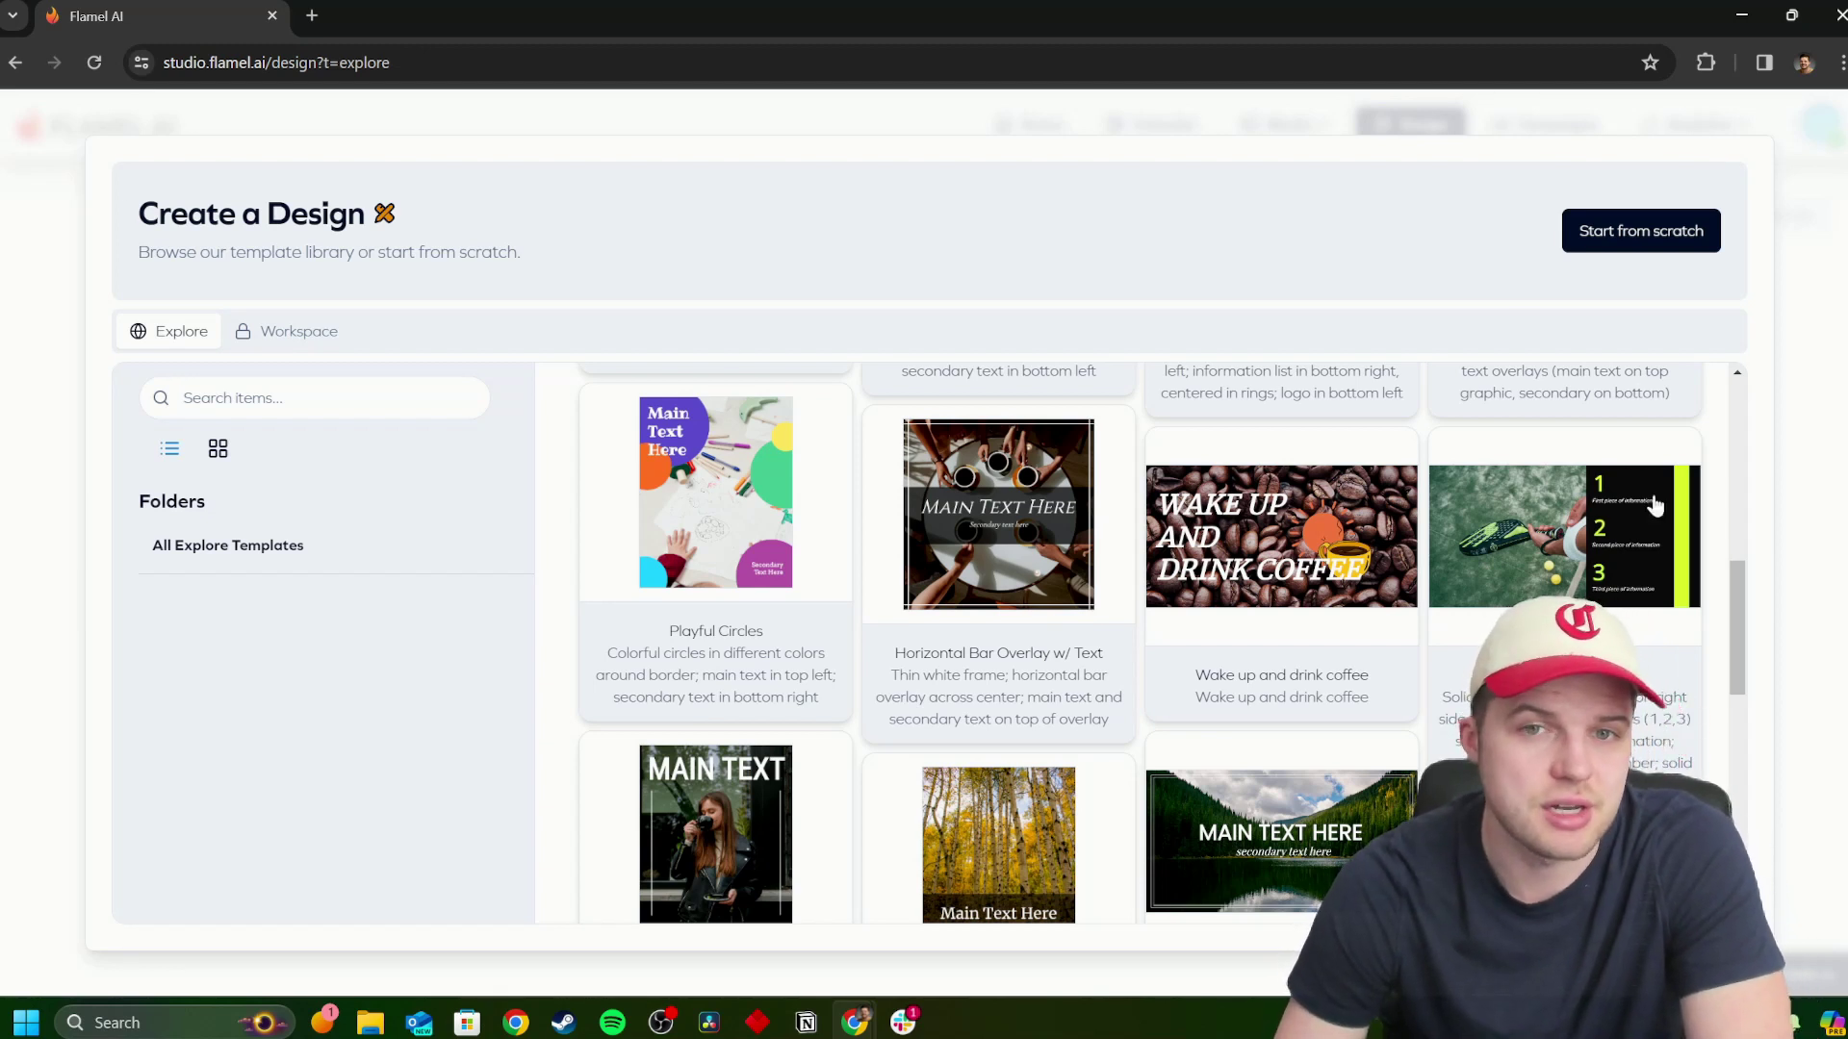
{"action": "left_click", "coordinate": [1578, 490]}
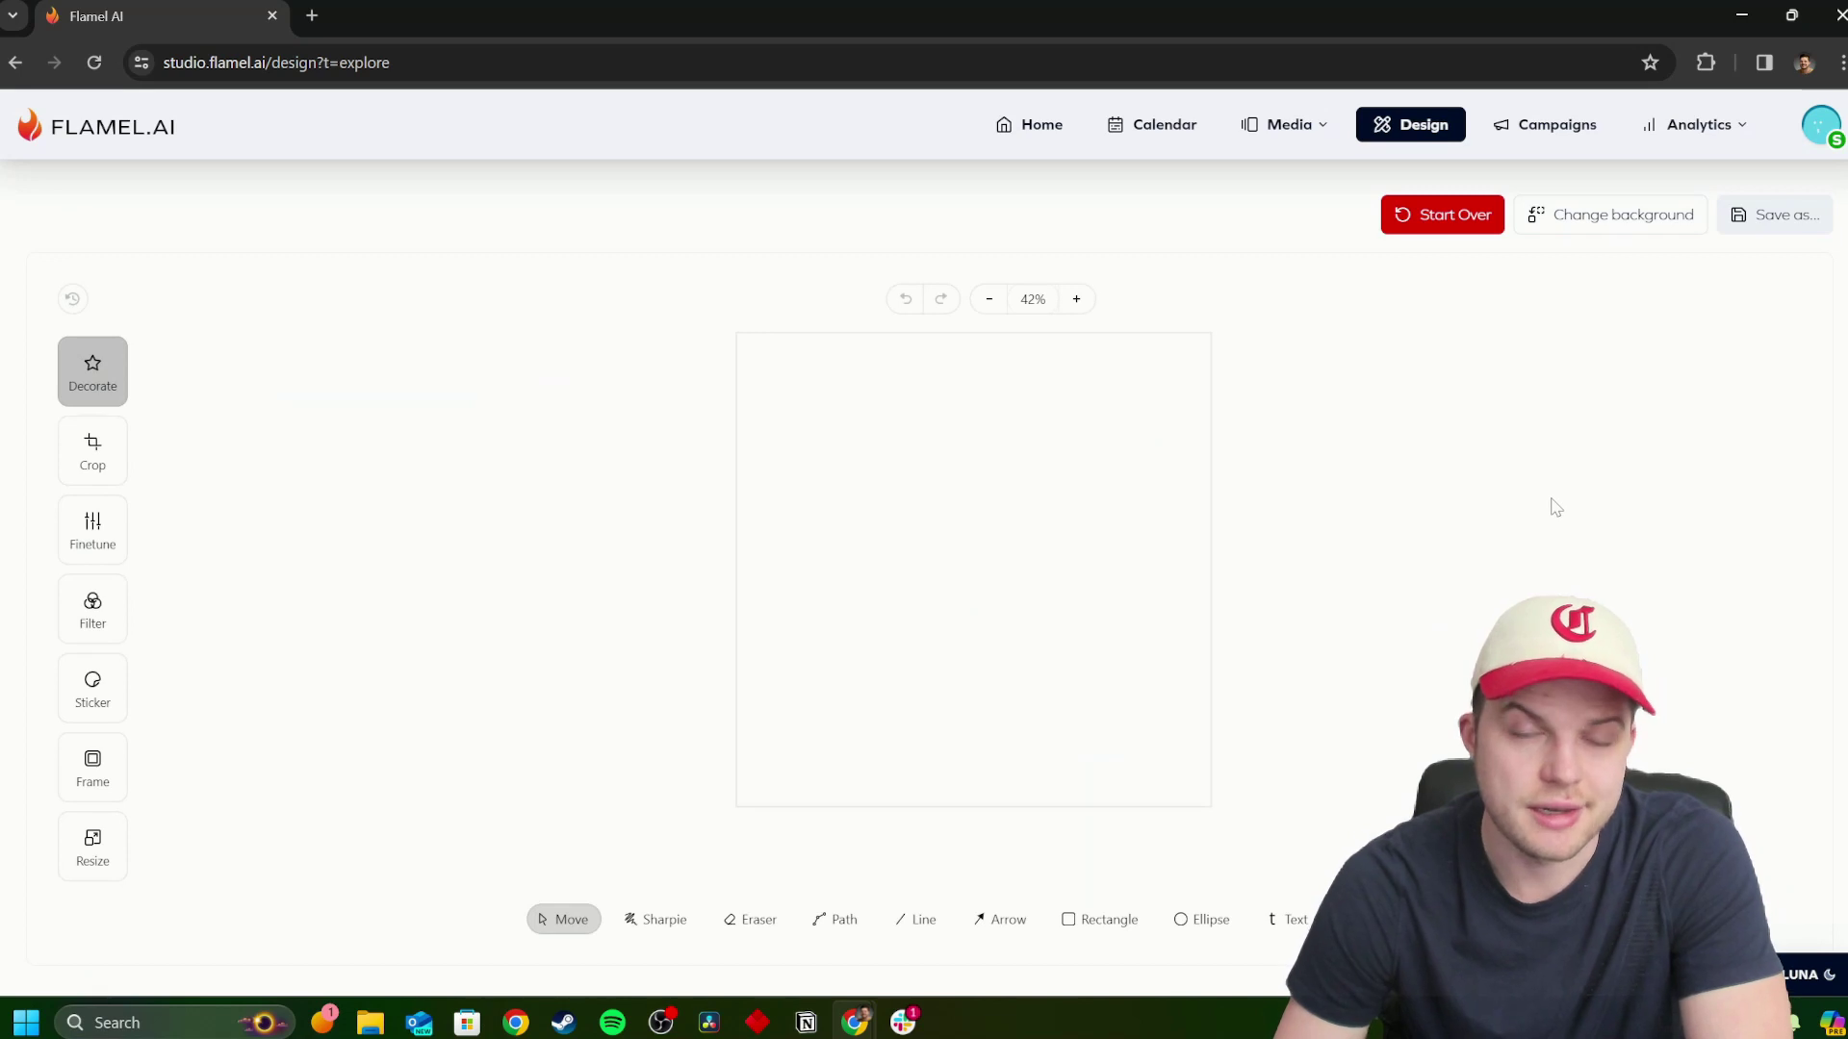
Return to the Design page from the blank canvas editor.
{"action": "left_click", "coordinate": [1414, 124]}
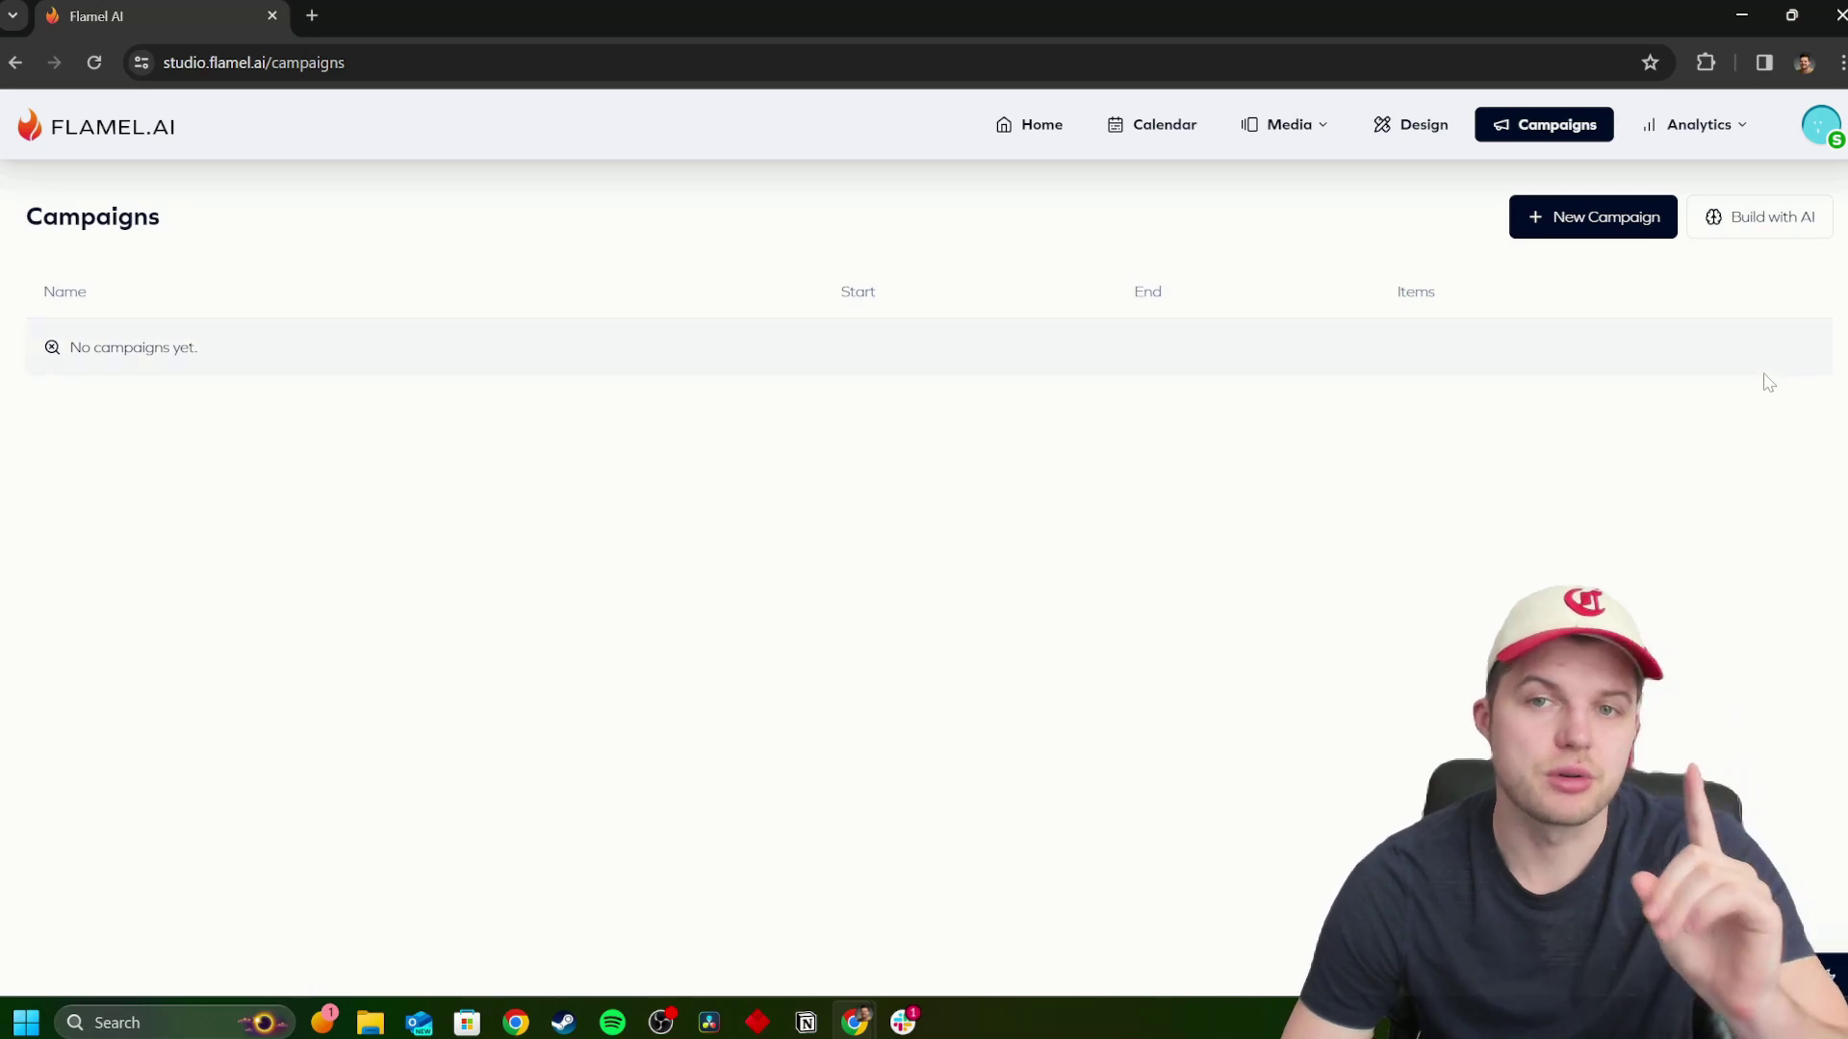
Start a new campaign named 'eregersg' in teal with specific posting days.
{"action": "left_click", "coordinate": [1547, 223]}
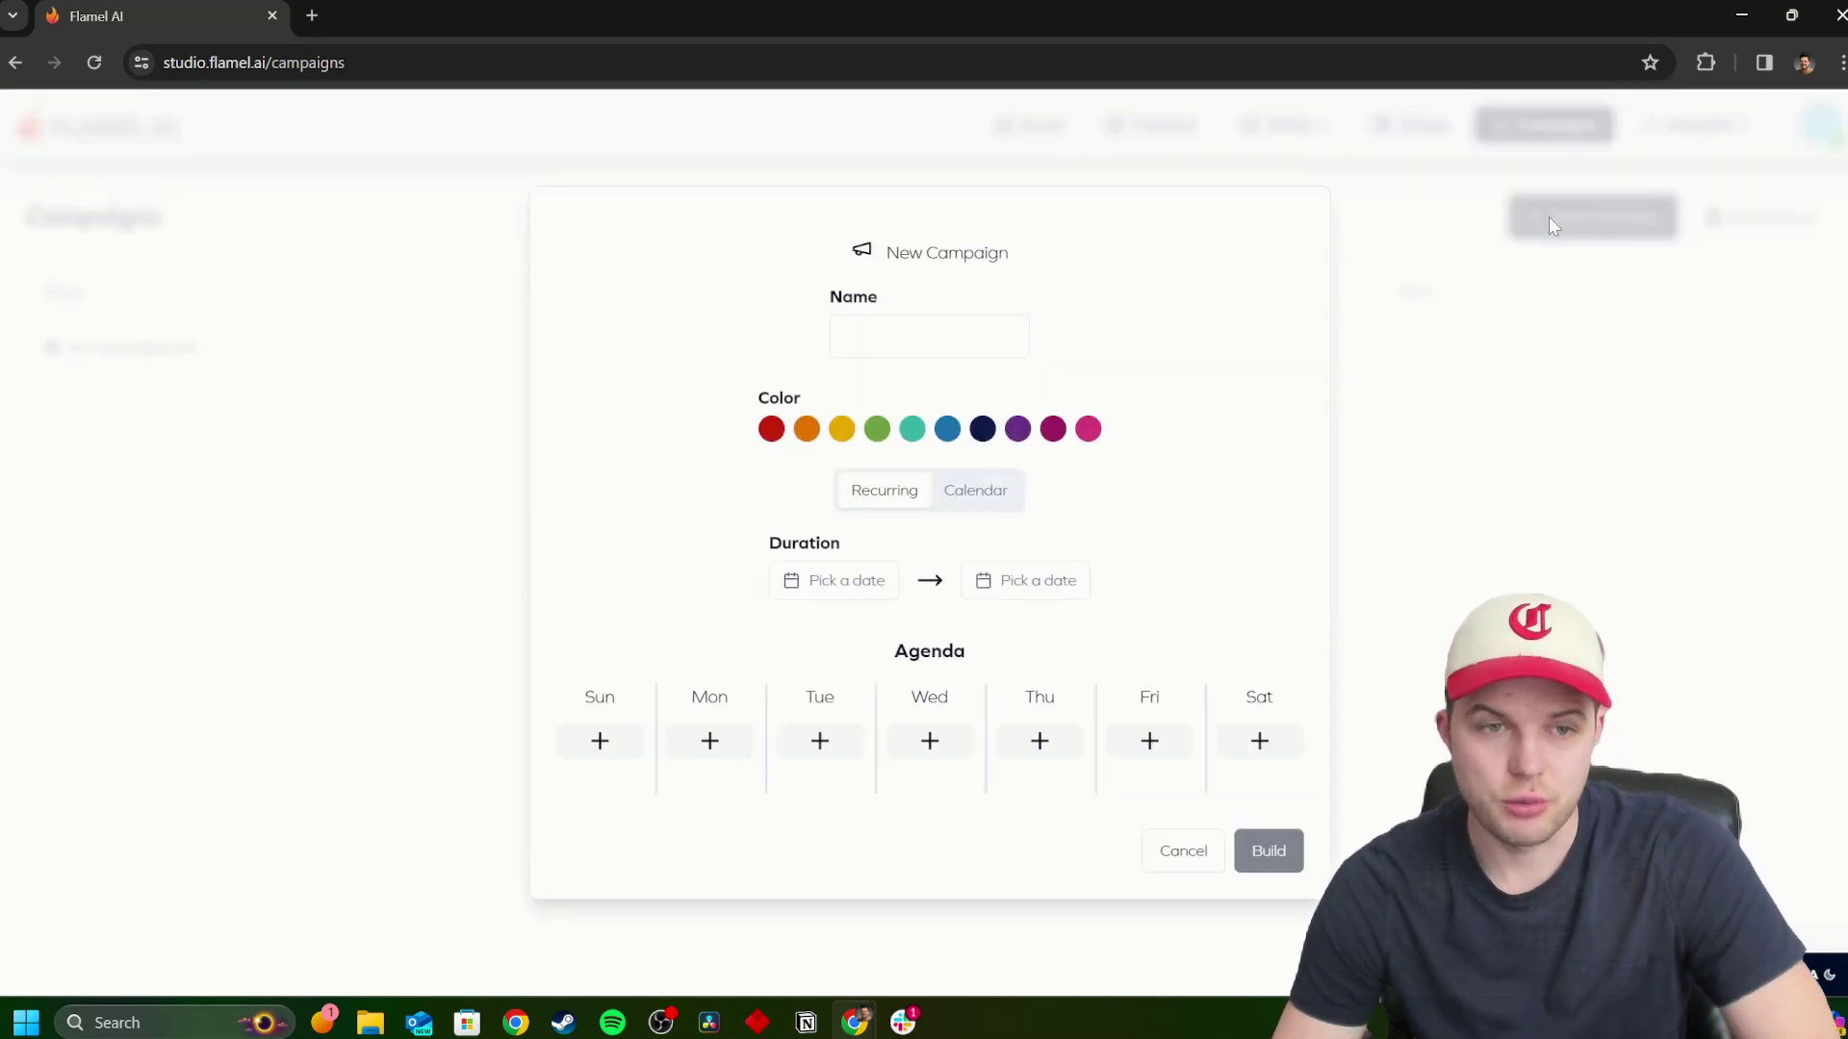
{"action": "left_click", "coordinate": [925, 337]}
{"action": "type", "text": "eregersg"}
{"action": "left_click", "coordinate": [912, 430]}
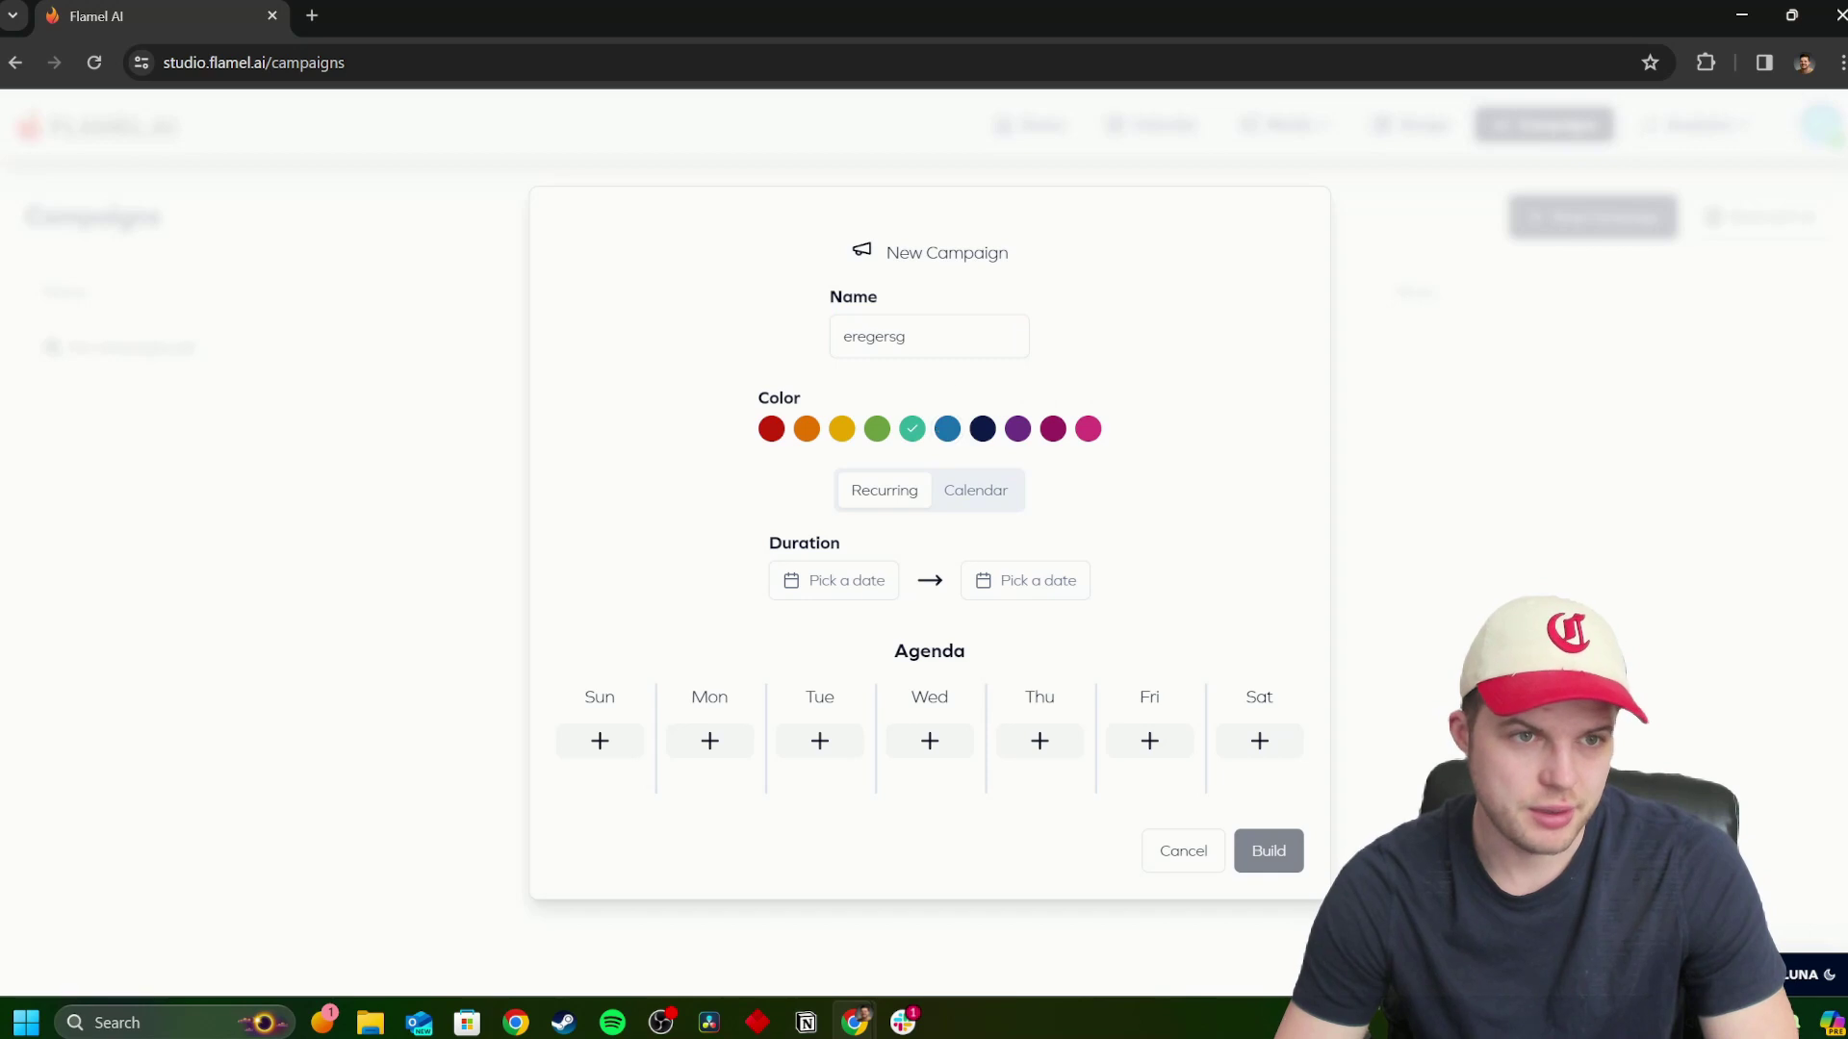
{"action": "left_click", "coordinate": [953, 490]}
Mark April 9, 16, 18, 20, 24, 26, 27 and 29, then cancel that campaign setup.
{"action": "left_click", "coordinate": [890, 677]}
{"action": "left_click", "coordinate": [889, 725]}
{"action": "left_click", "coordinate": [972, 728]}
{"action": "left_click", "coordinate": [929, 775]}
{"action": "left_click", "coordinate": [850, 824]}
{"action": "left_click", "coordinate": [1009, 775]}
{"action": "left_click", "coordinate": [1047, 776]}
{"action": "left_click", "coordinate": [1048, 726]}
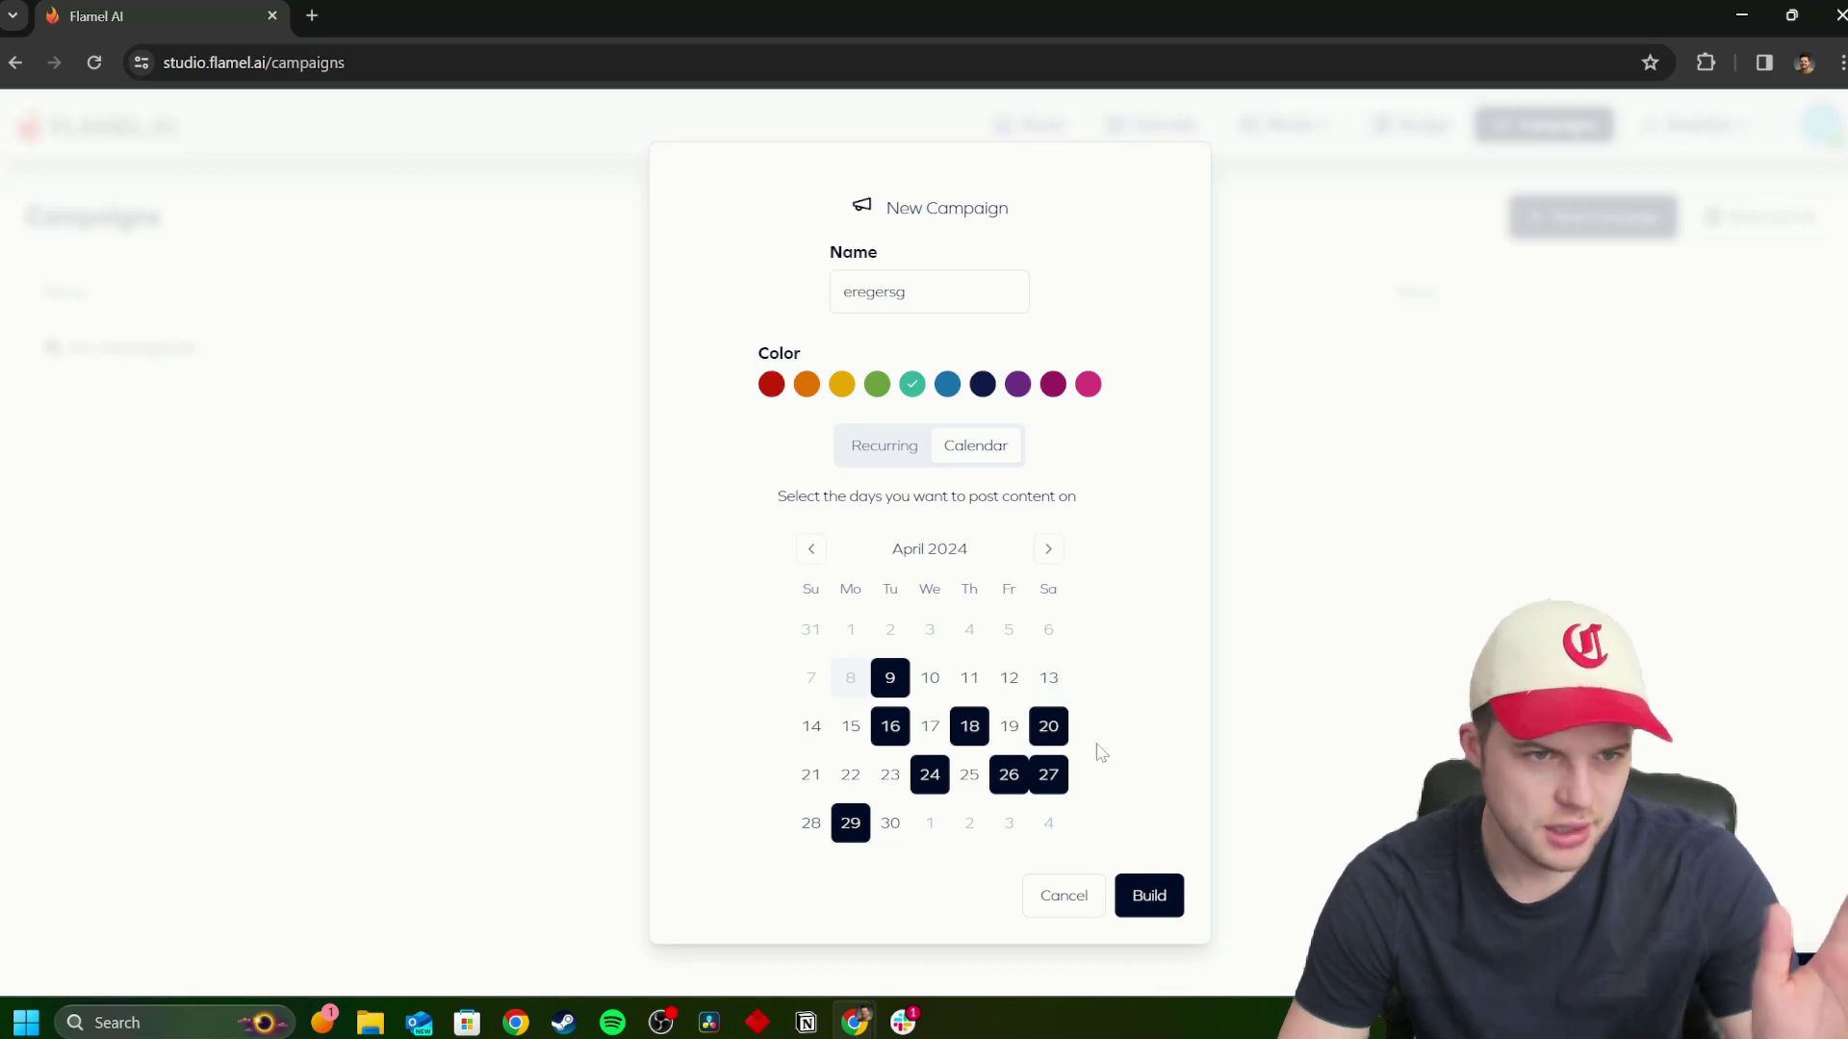
{"action": "left_click", "coordinate": [1076, 903]}
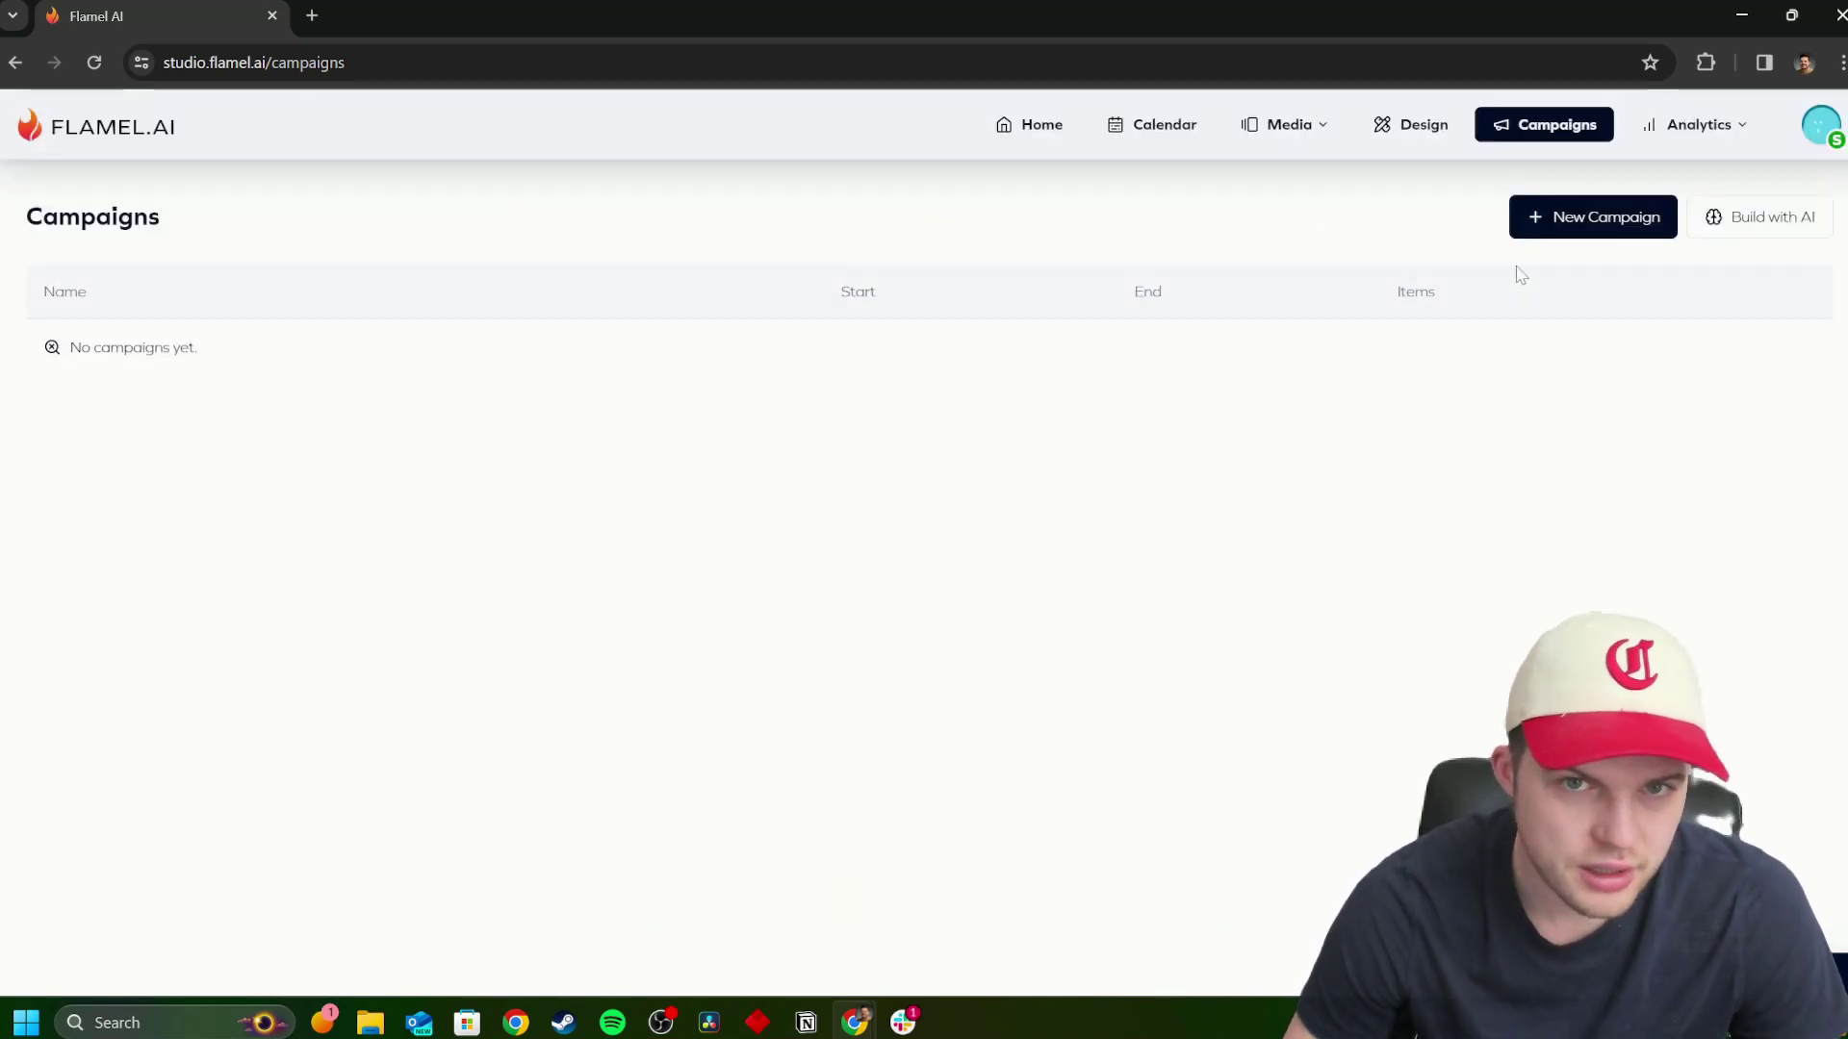
Reopen the campaign form, set the start date, pick green and name it 'wefewsf'.
{"action": "left_click", "coordinate": [1539, 231]}
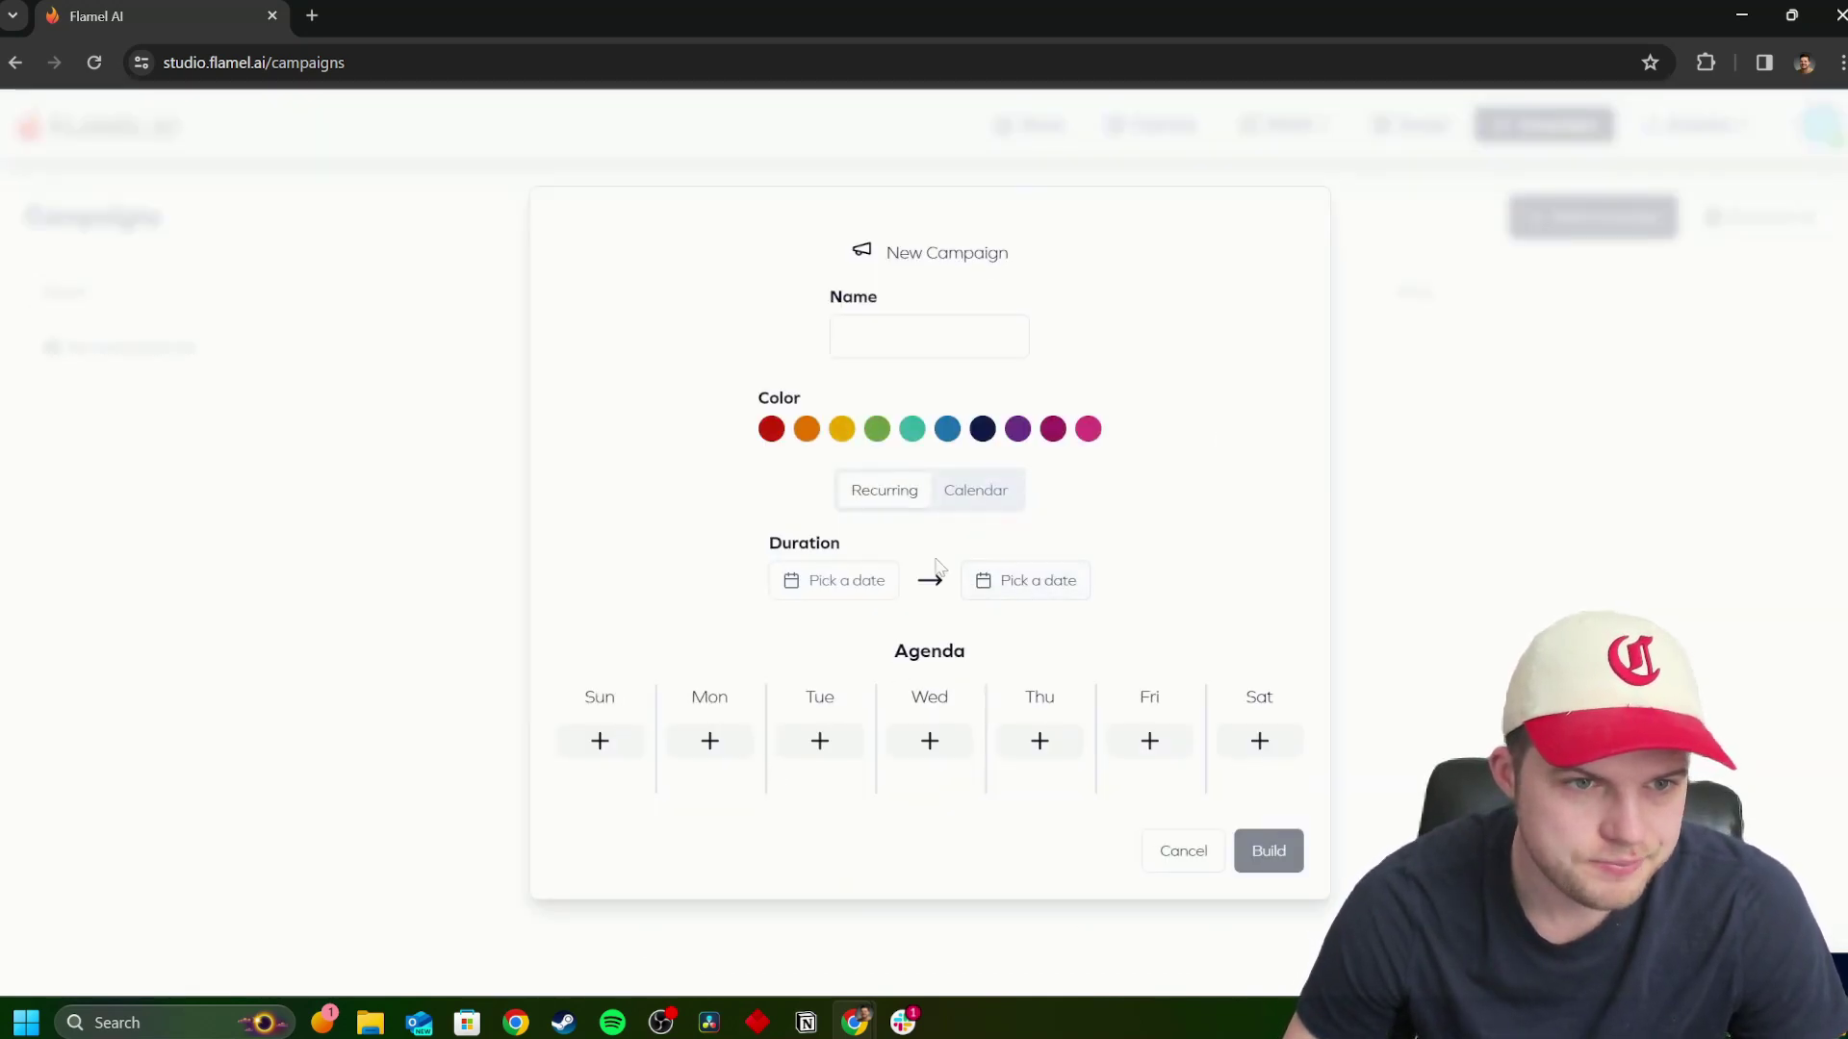
{"action": "left_click", "coordinate": [850, 596]}
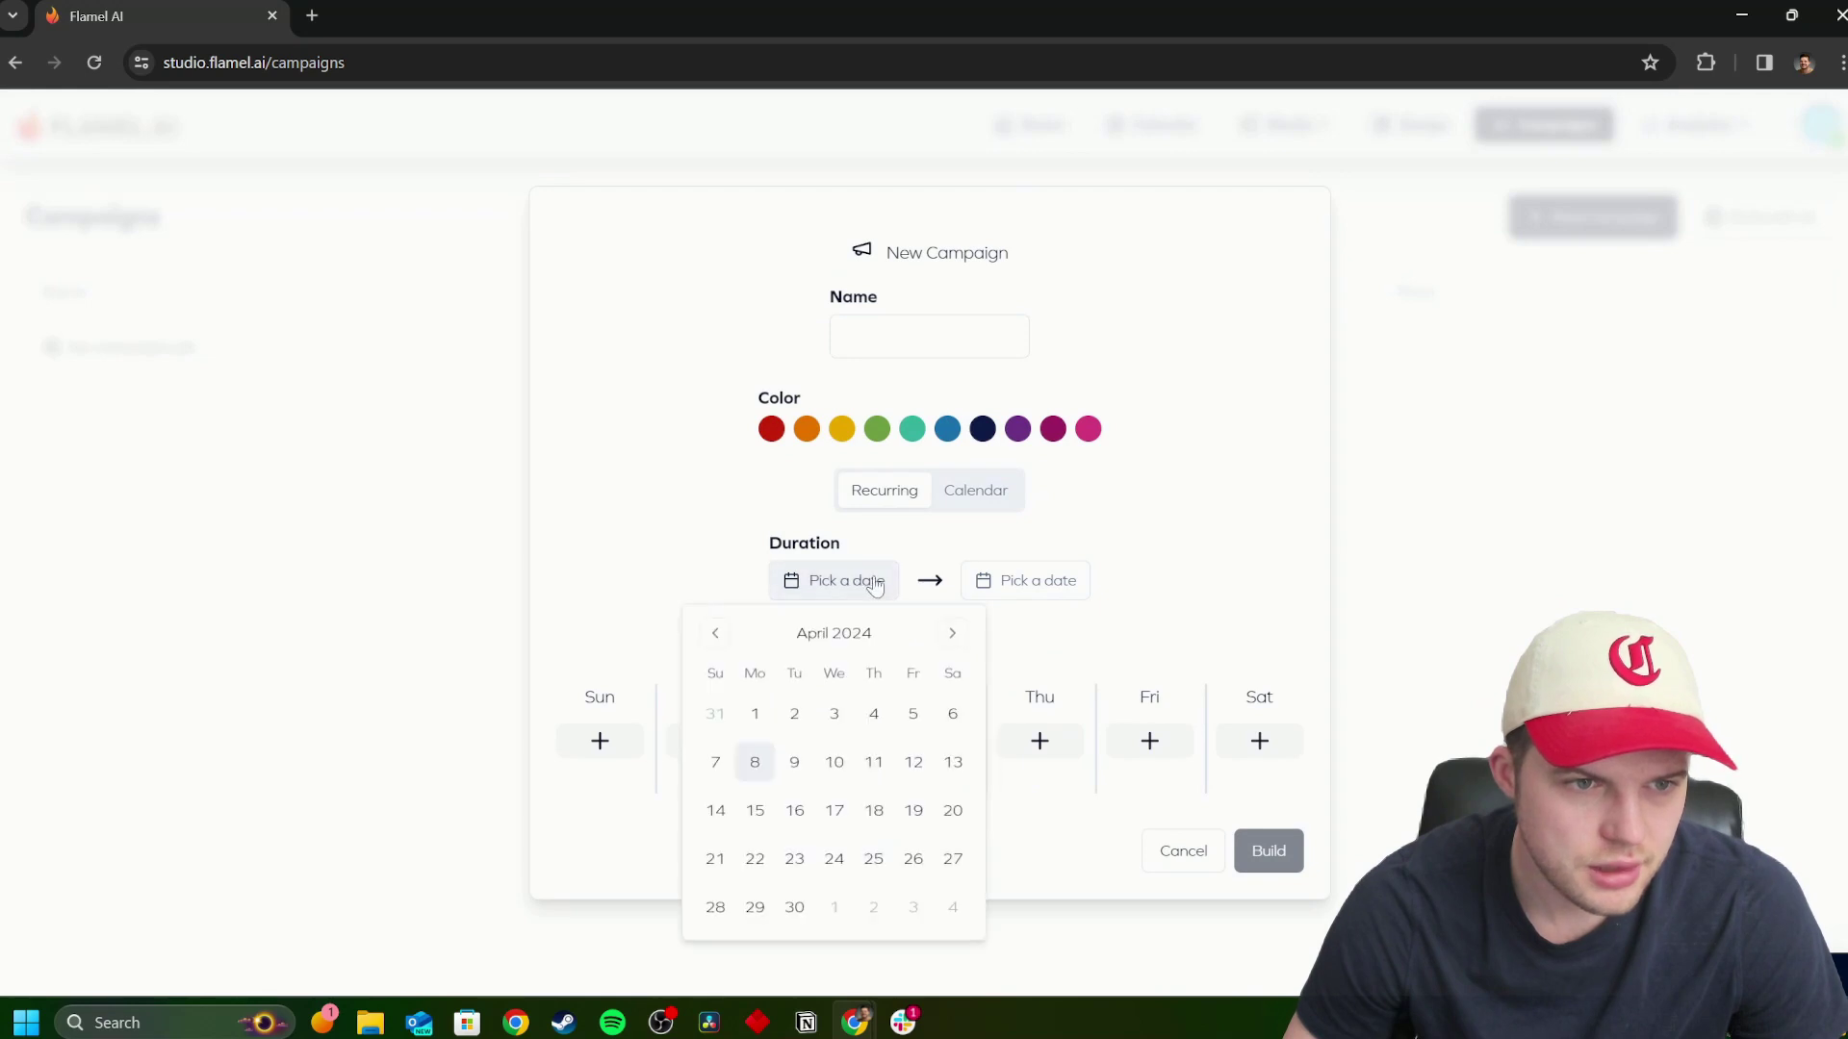
{"action": "left_click", "coordinate": [755, 764]}
{"action": "left_click", "coordinate": [794, 908]}
{"action": "left_click", "coordinate": [1183, 443]}
{"action": "left_click", "coordinate": [842, 429]}
{"action": "left_click", "coordinate": [938, 338]}
{"action": "type", "text": "wefewsf"}
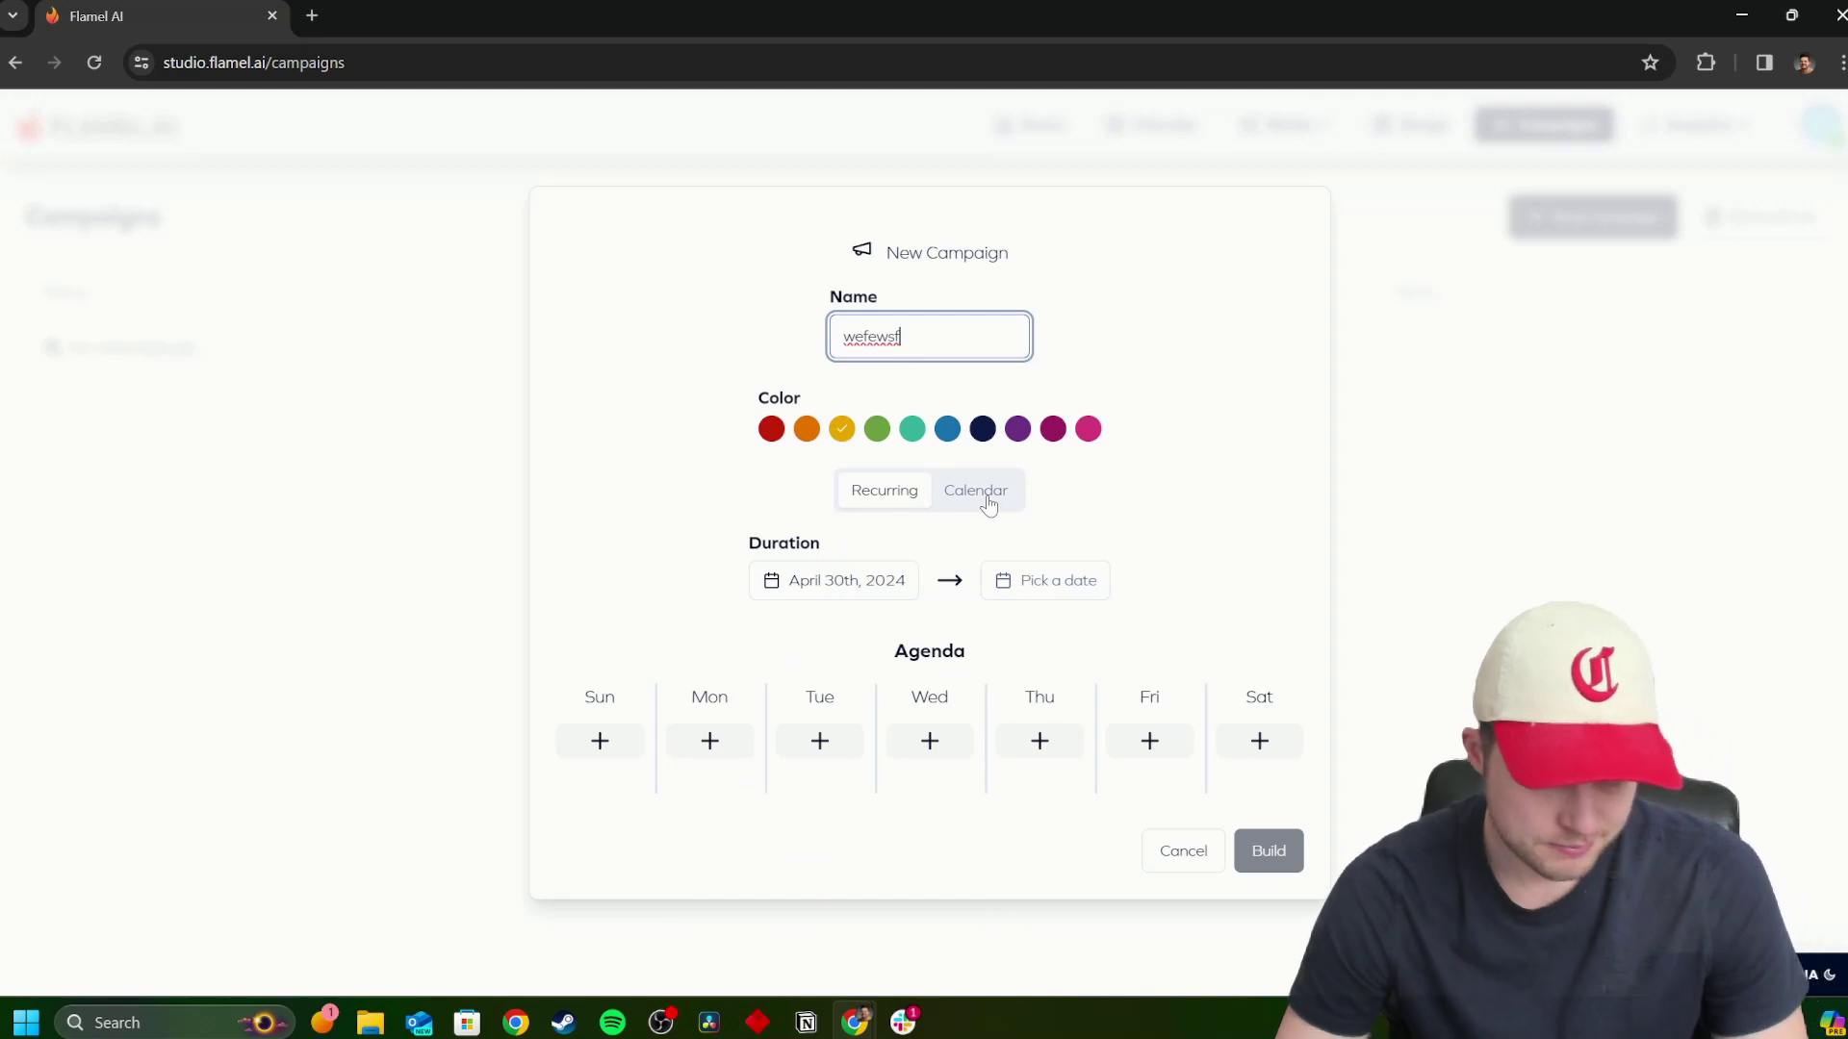
Set the end date to April 30 and switch to specific posting days.
{"action": "left_click", "coordinate": [1015, 577]}
{"action": "left_click", "coordinate": [1005, 898]}
{"action": "left_click", "coordinate": [978, 493]}
{"action": "left_click", "coordinate": [884, 460]}
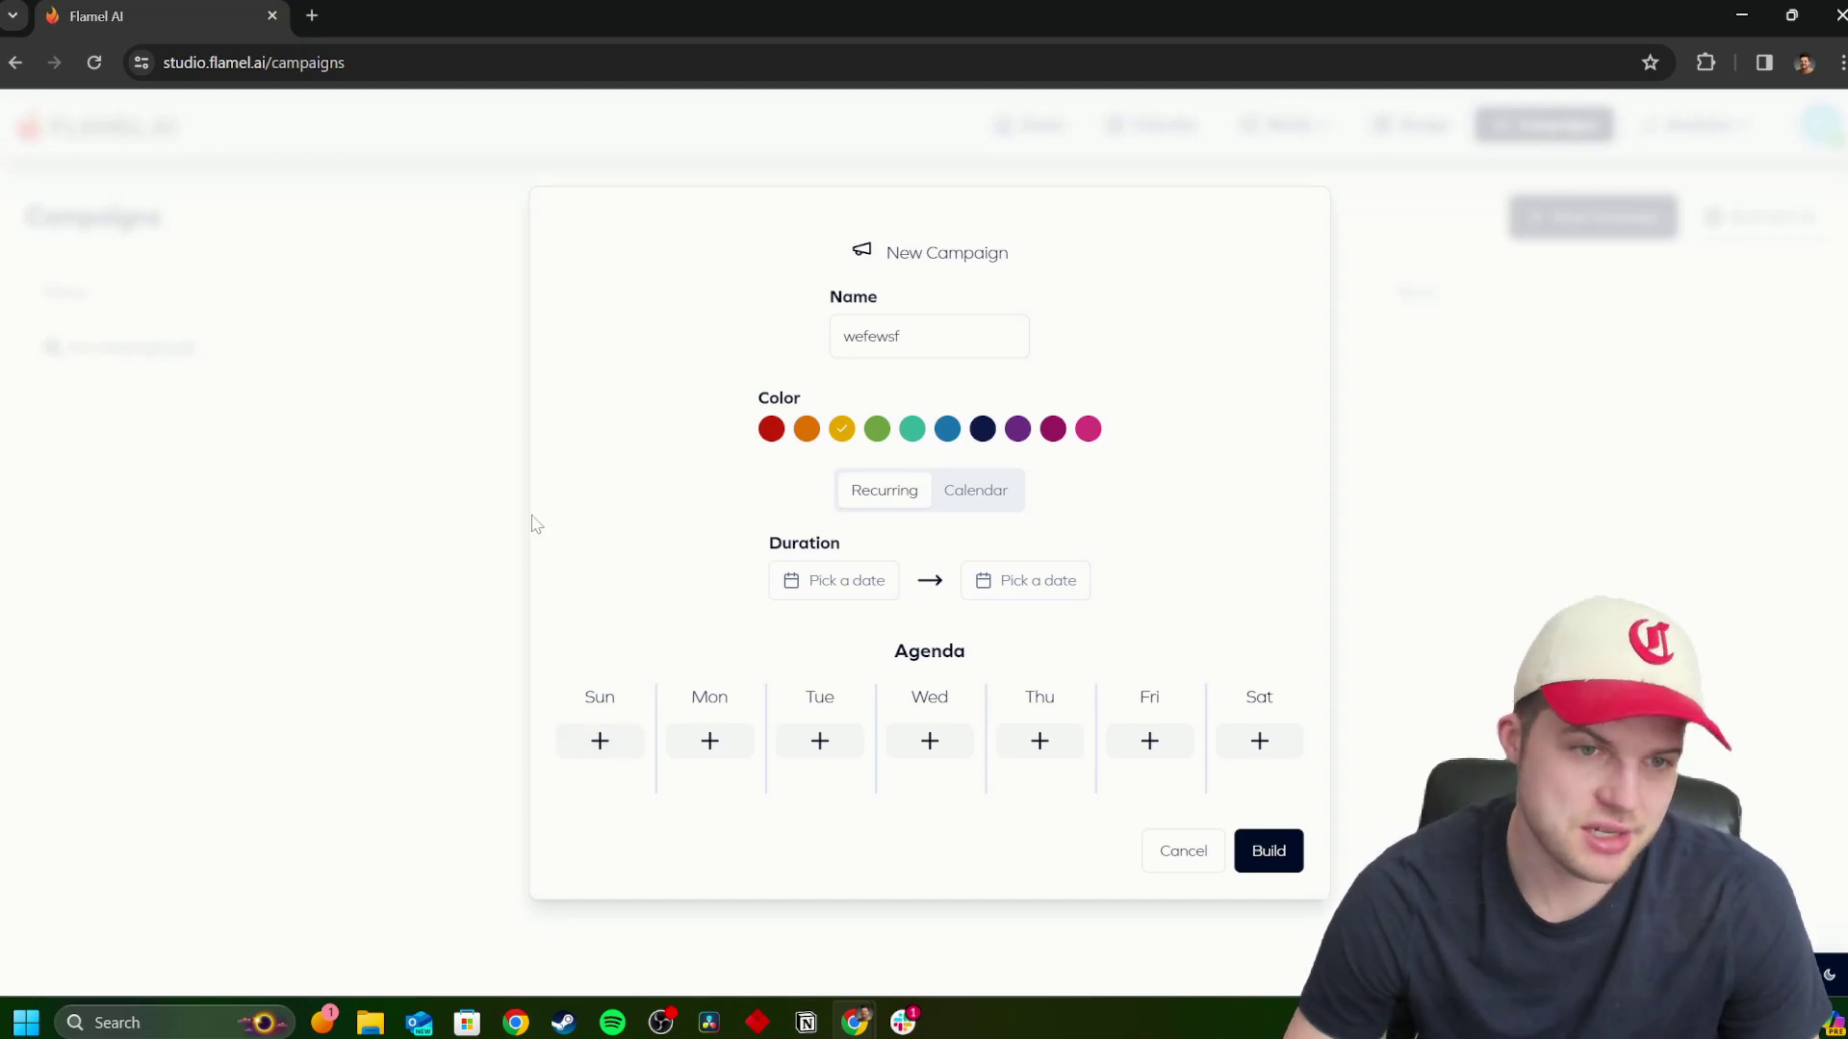
{"action": "left_click", "coordinate": [974, 490]}
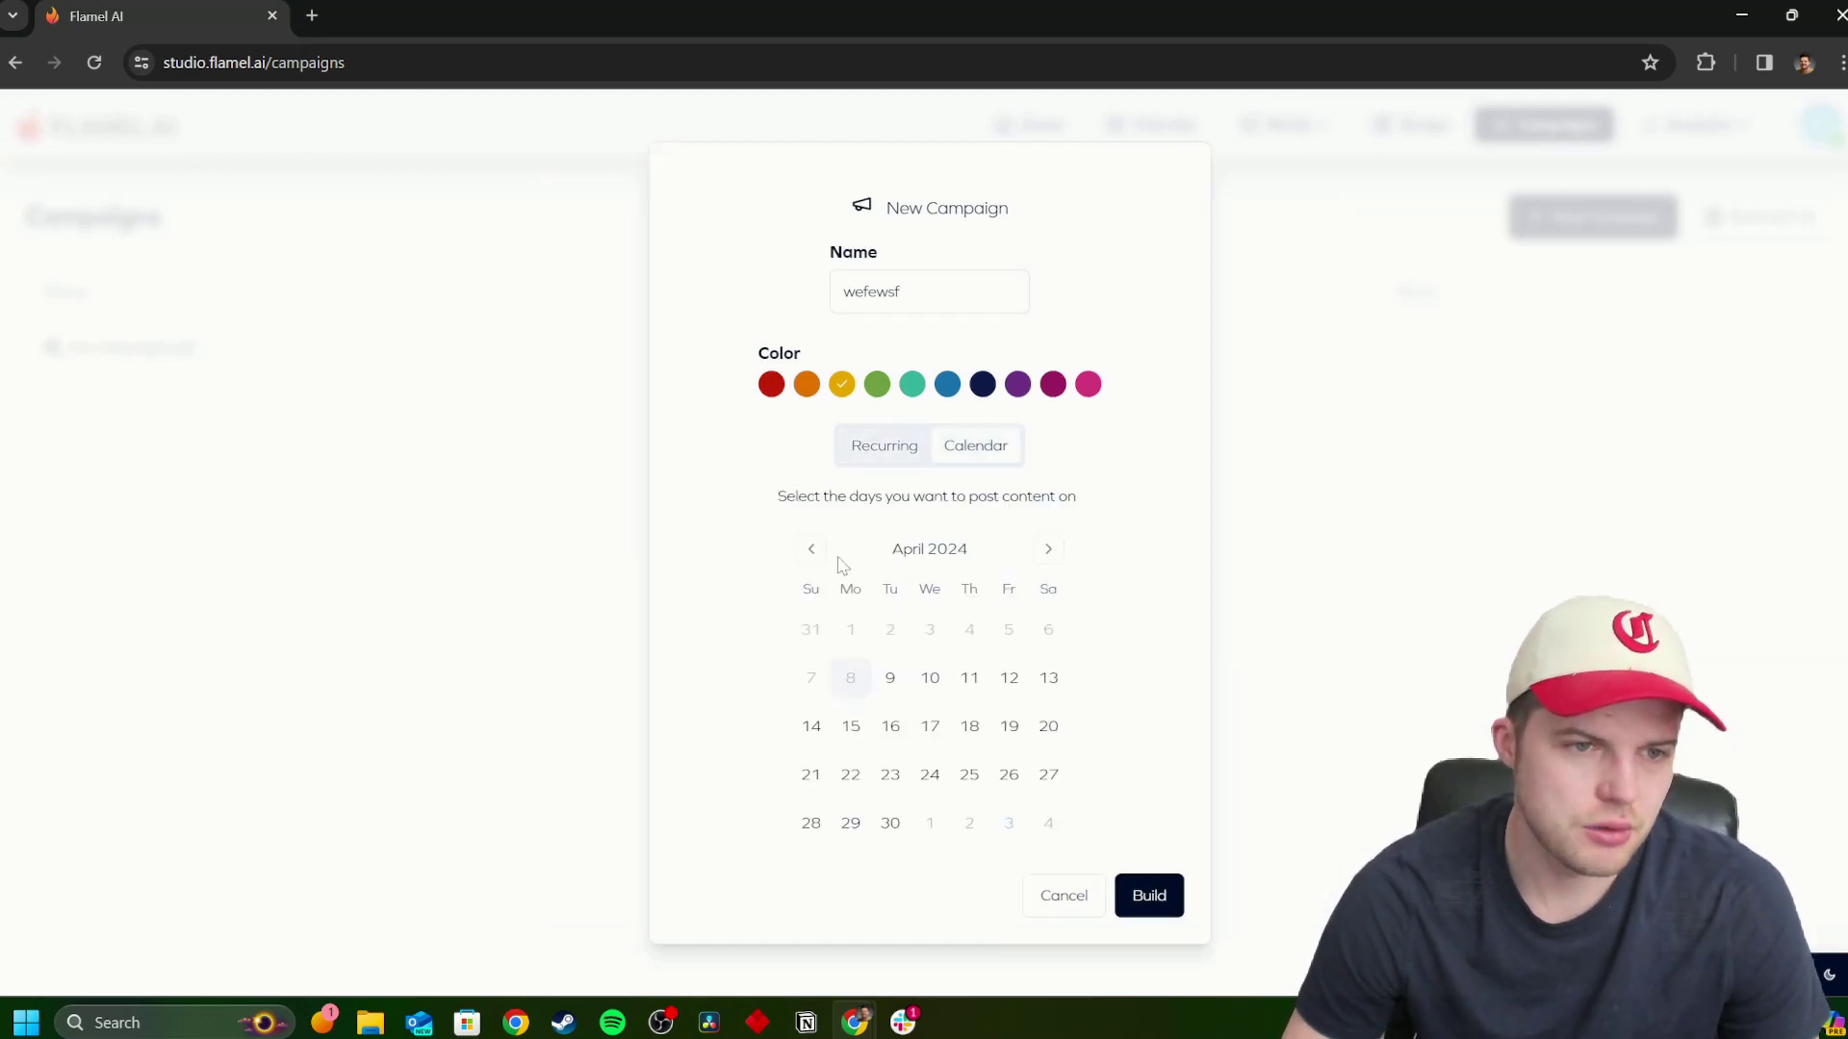
Select April 10, 13, 17, 19, 21, 25 and 29 as posting days.
{"action": "left_click", "coordinate": [930, 698]}
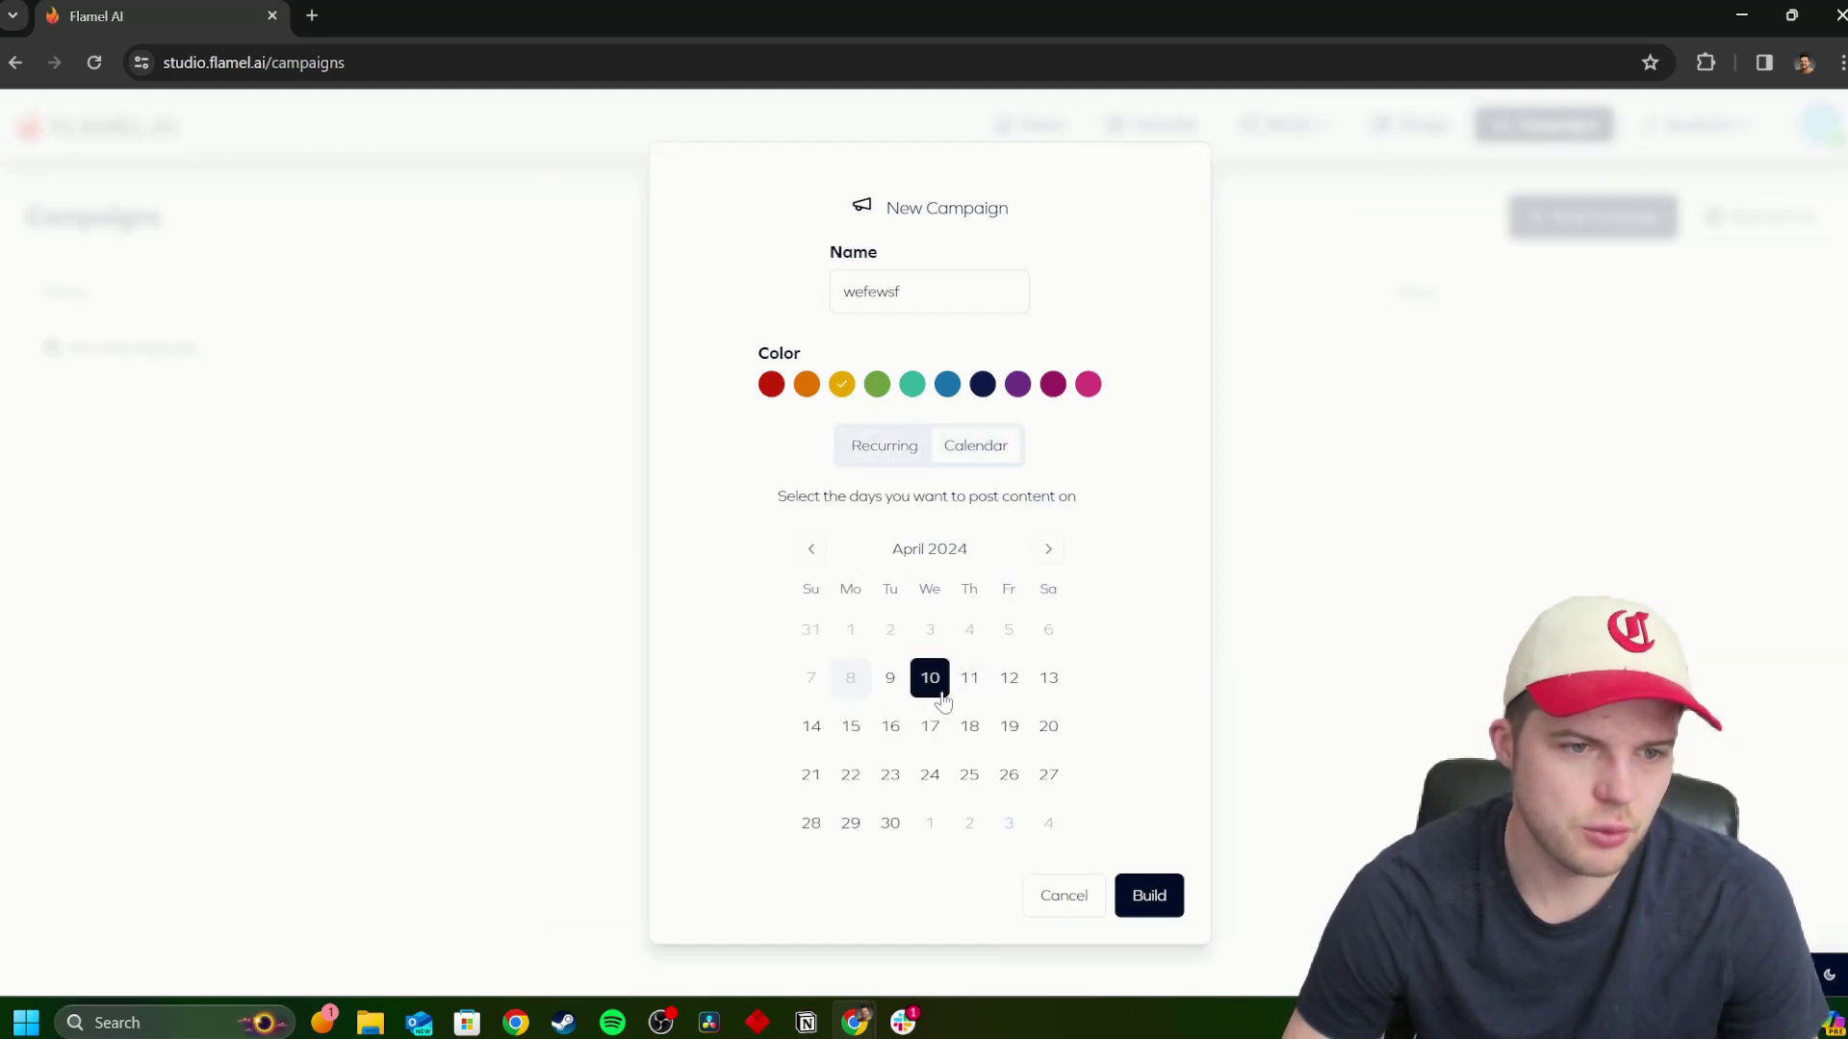
{"action": "left_click", "coordinate": [1048, 691]}
{"action": "left_click", "coordinate": [930, 734]}
{"action": "left_click", "coordinate": [1009, 729]}
{"action": "left_click", "coordinate": [816, 783]}
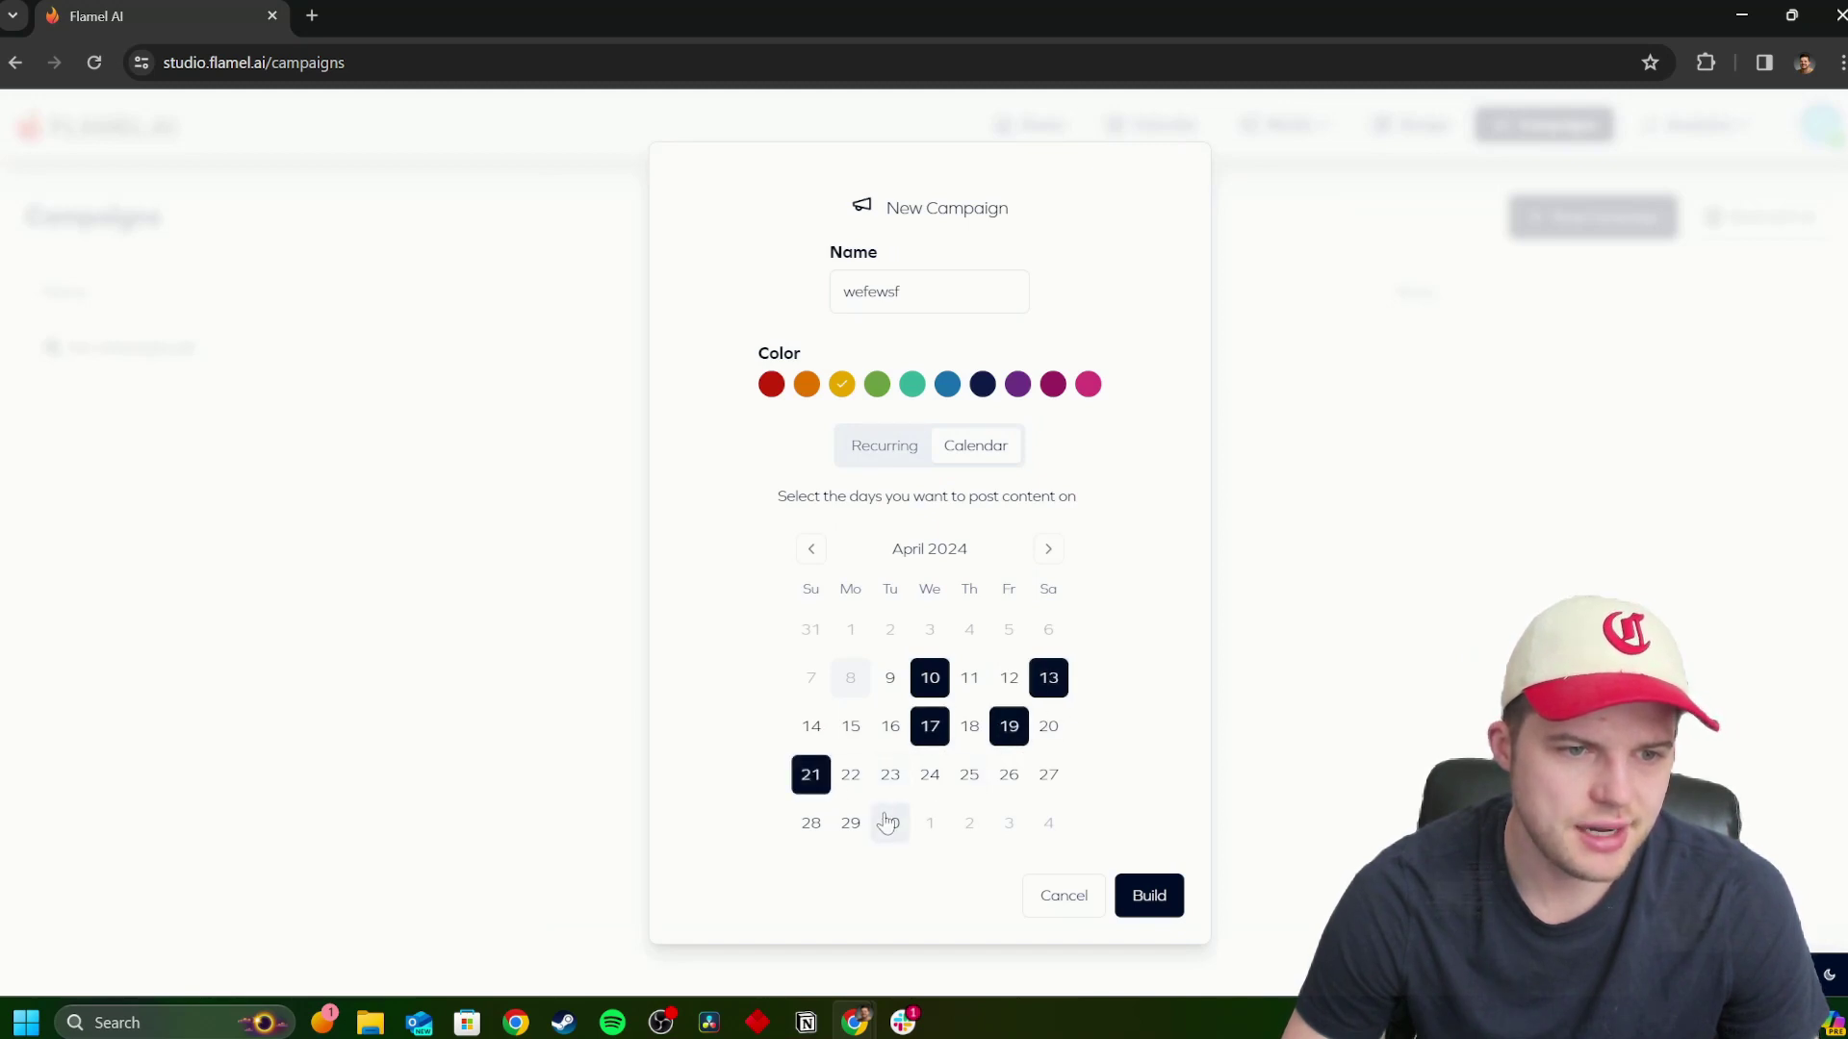
{"action": "left_click", "coordinate": [968, 778]}
{"action": "left_click", "coordinate": [850, 824]}
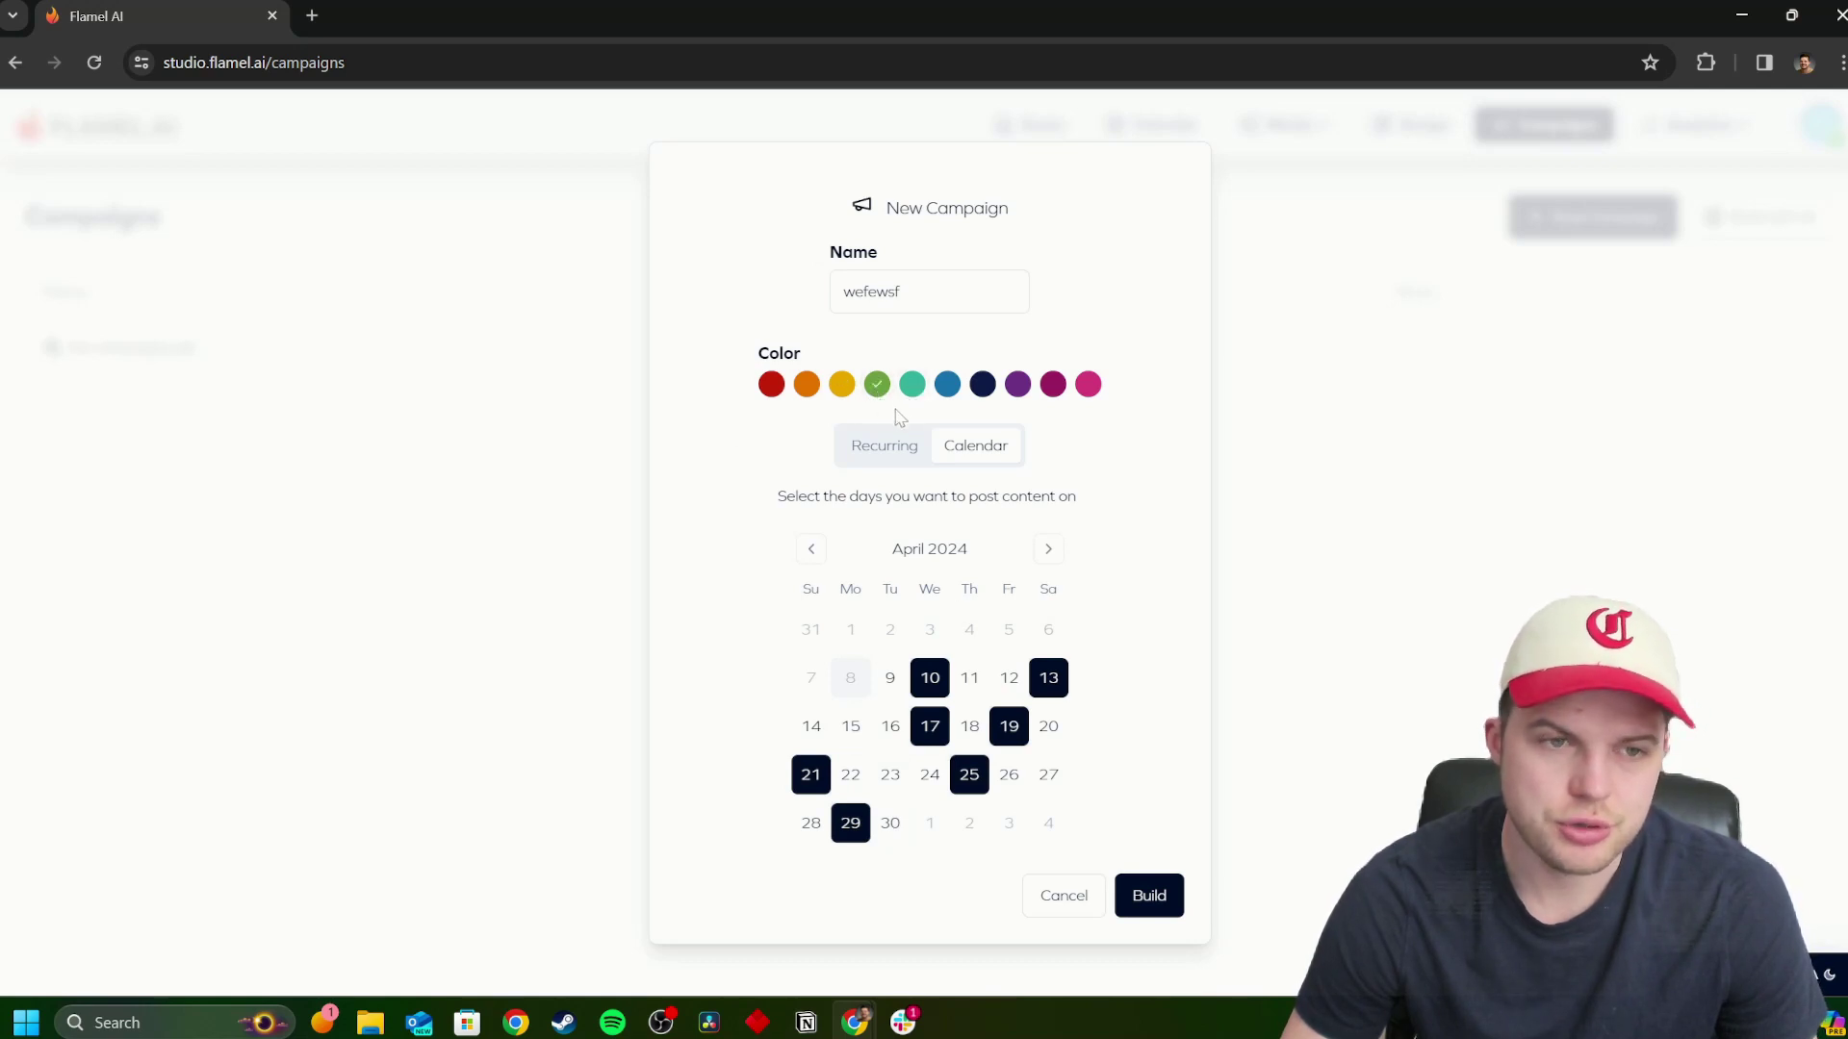
Create the wefewsf campaign and preview its April 21 draft post.
{"action": "left_click", "coordinate": [1137, 892]}
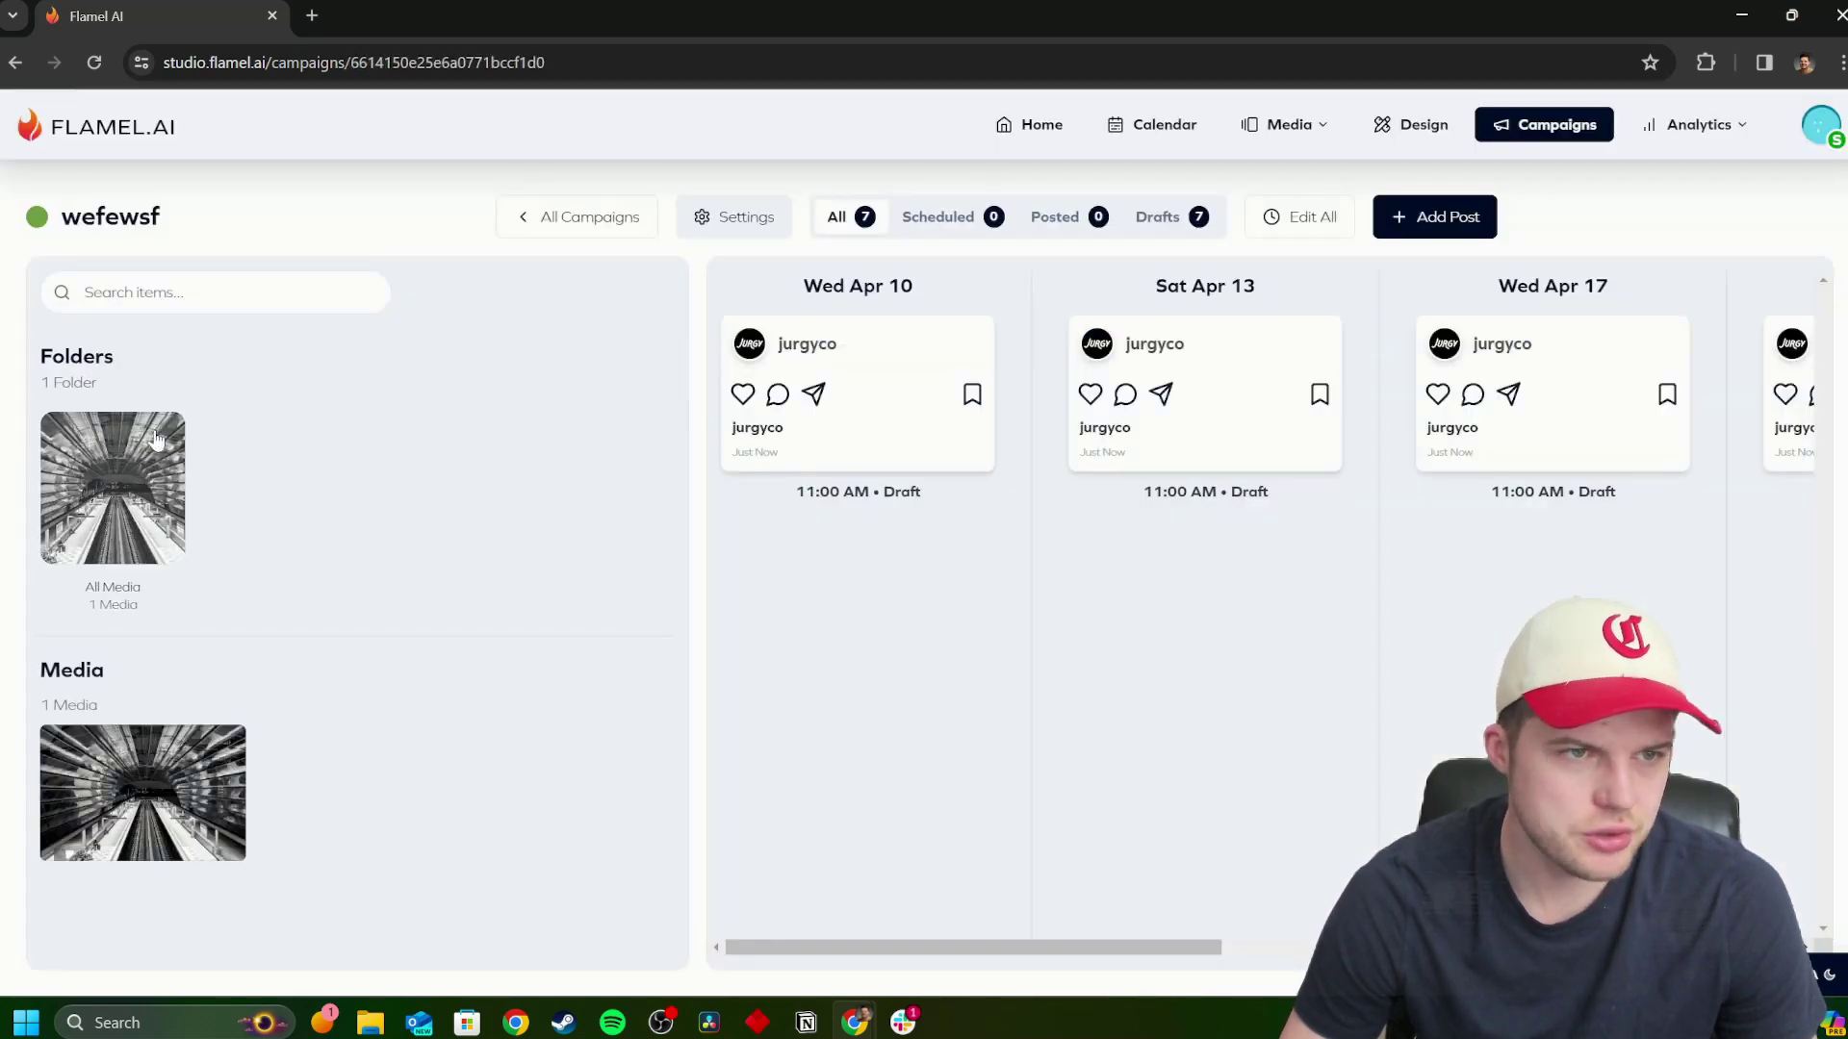
{"action": "scroll", "coordinate": [880, 568], "scroll_direction": "right", "scroll_amount": 5}
{"action": "scroll", "coordinate": [1078, 443], "scroll_direction": "right", "scroll_amount": 6}
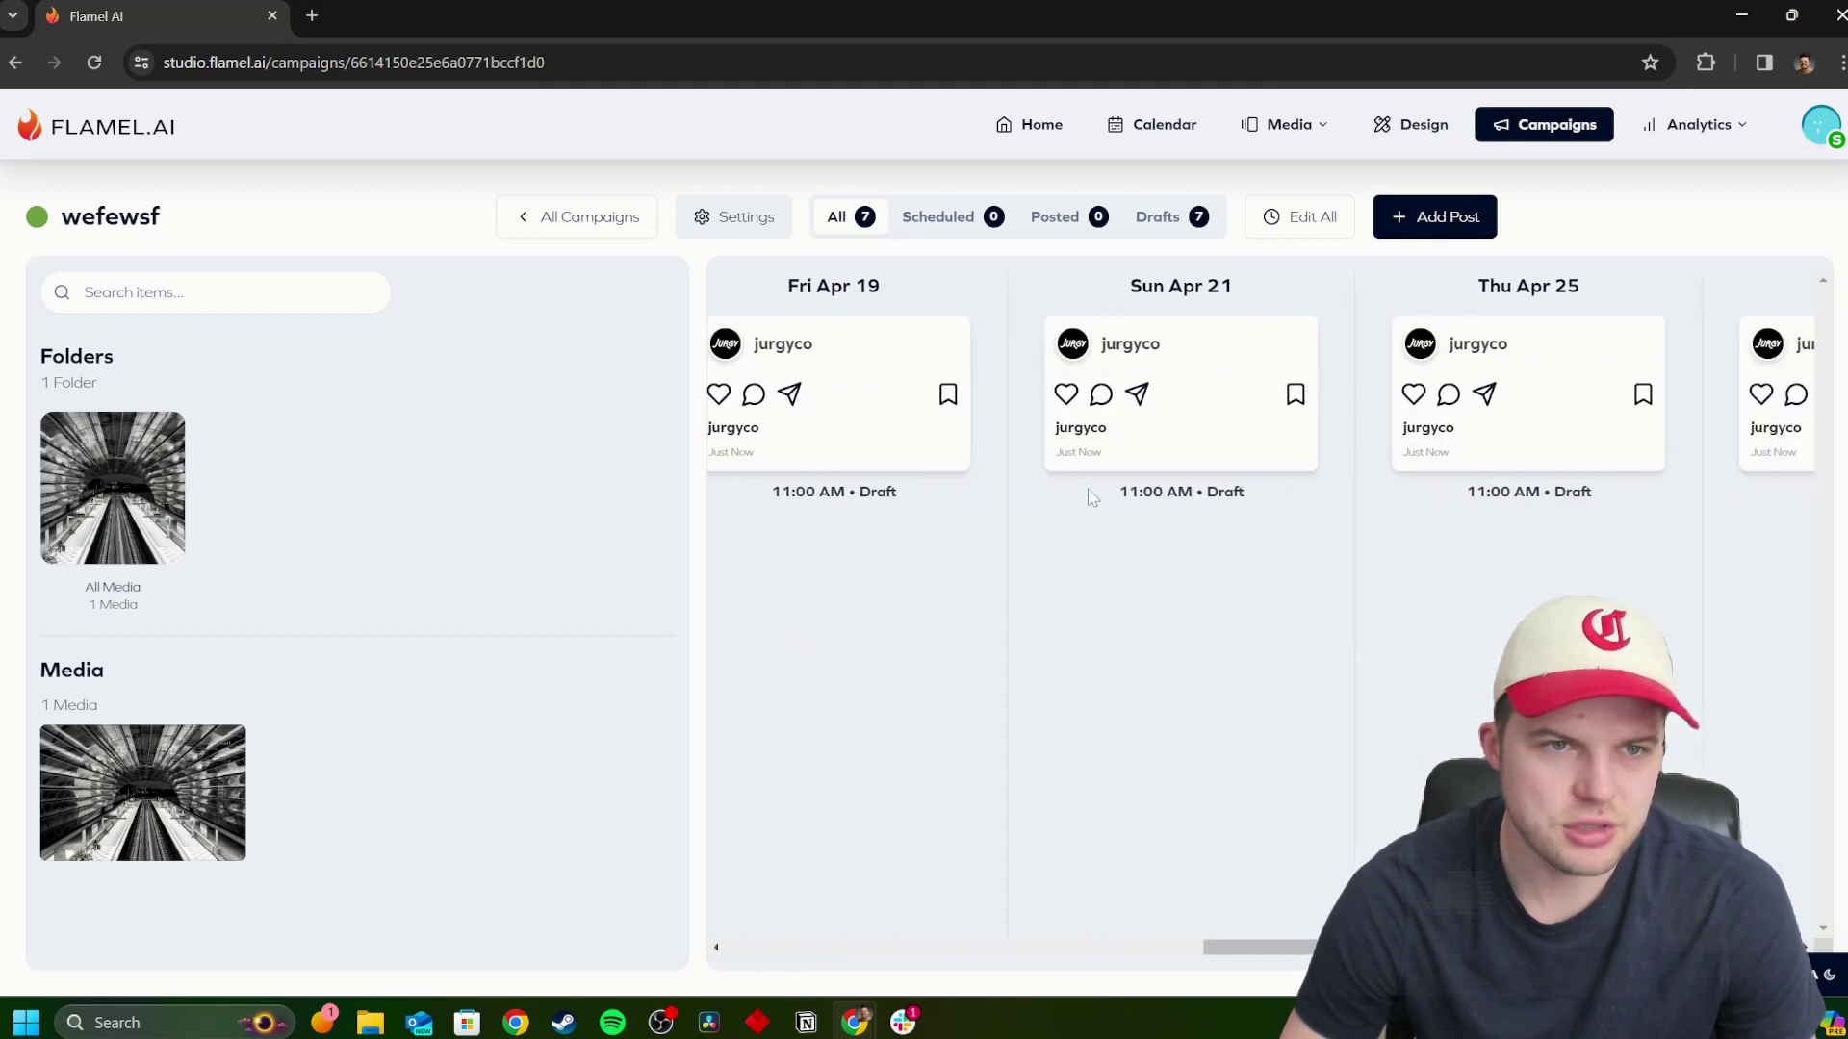
{"action": "left_click", "coordinate": [1070, 414]}
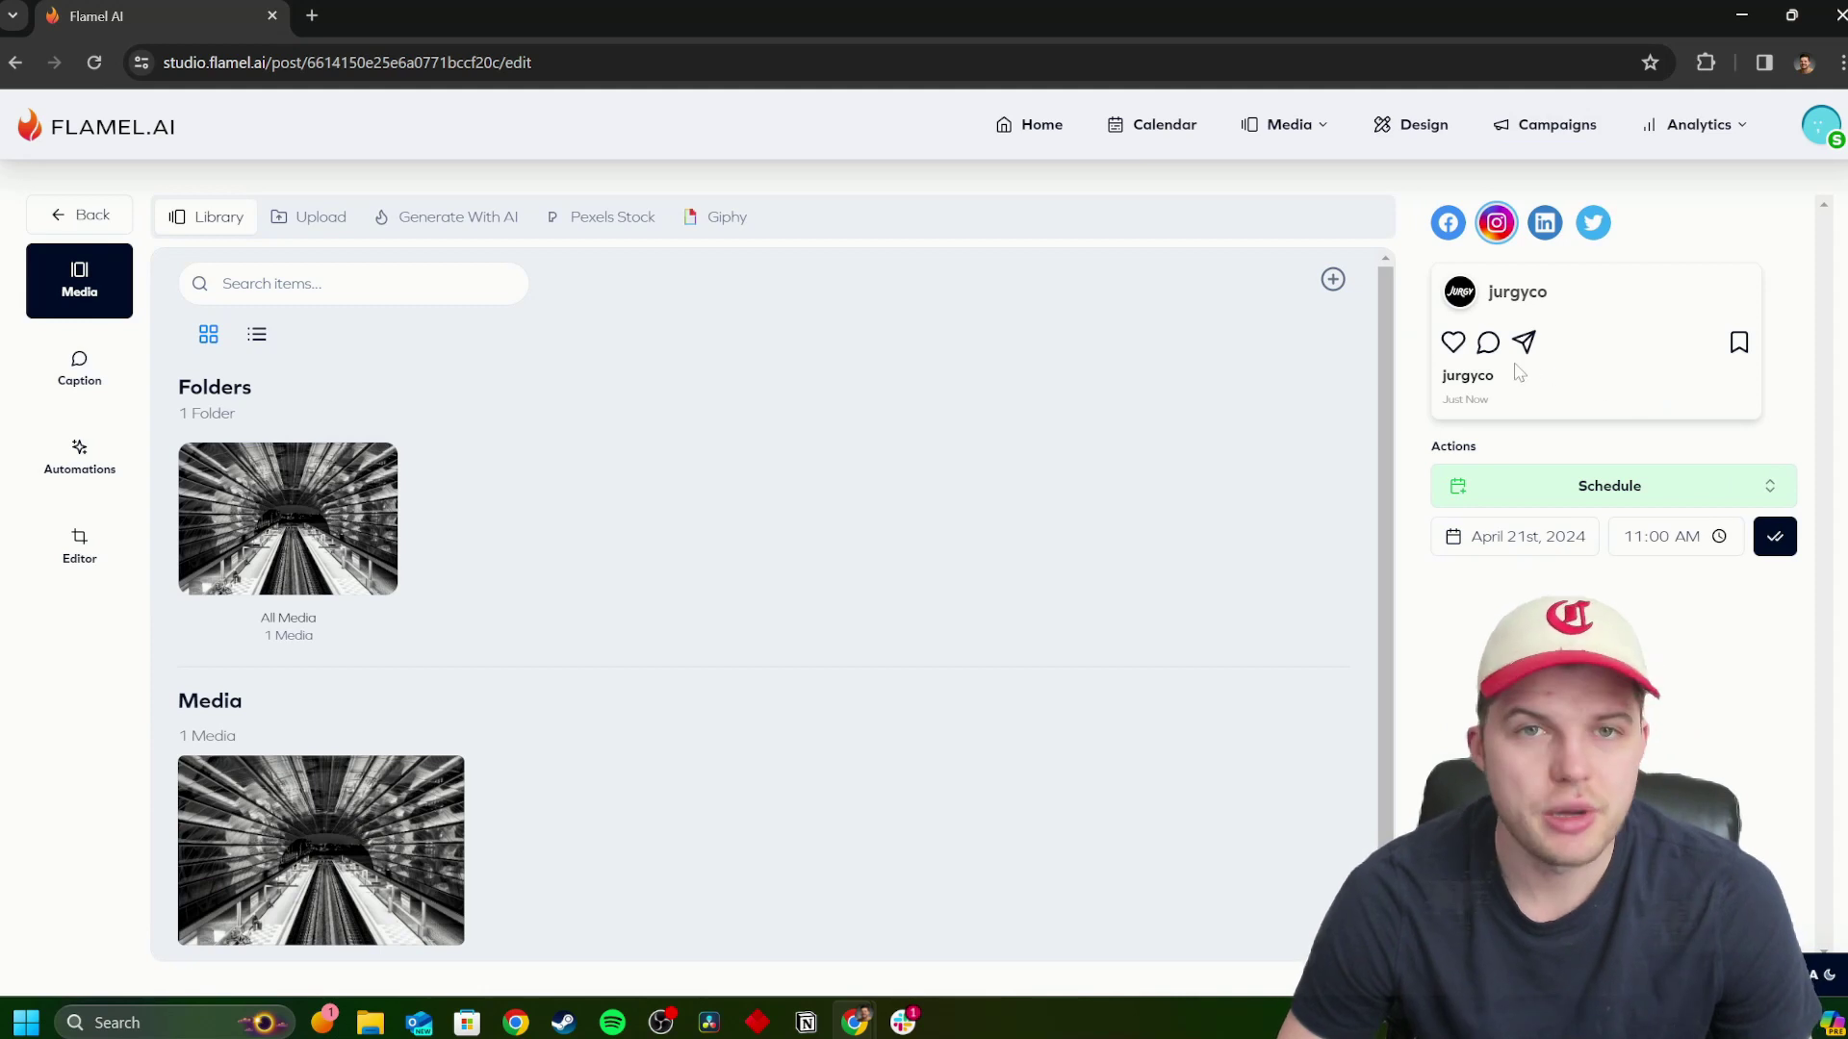
{"action": "left_click", "coordinate": [77, 214]}
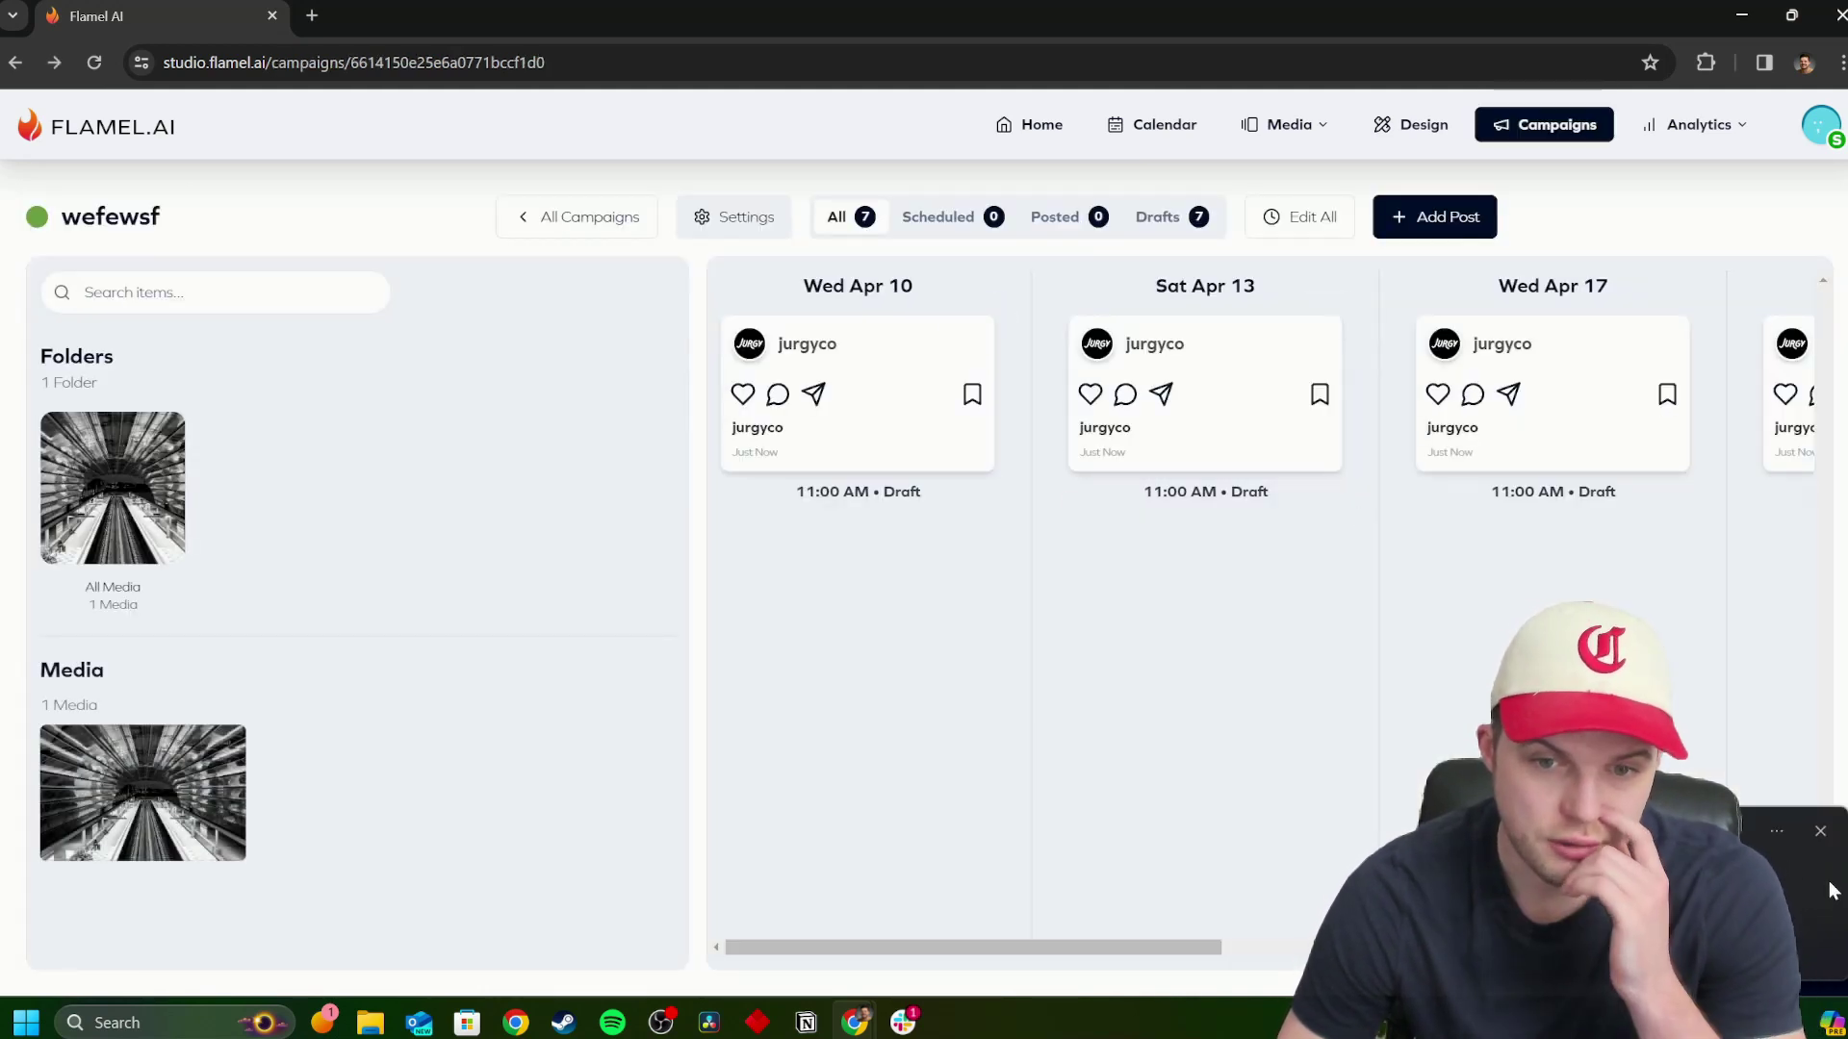
Browse the campaign timeline and show the Edit All Schedule All / Unschedule All options.
{"action": "scroll", "coordinate": [1284, 431], "scroll_direction": "right", "scroll_amount": 1}
{"action": "scroll", "coordinate": [1285, 430], "scroll_direction": "right", "scroll_amount": 10}
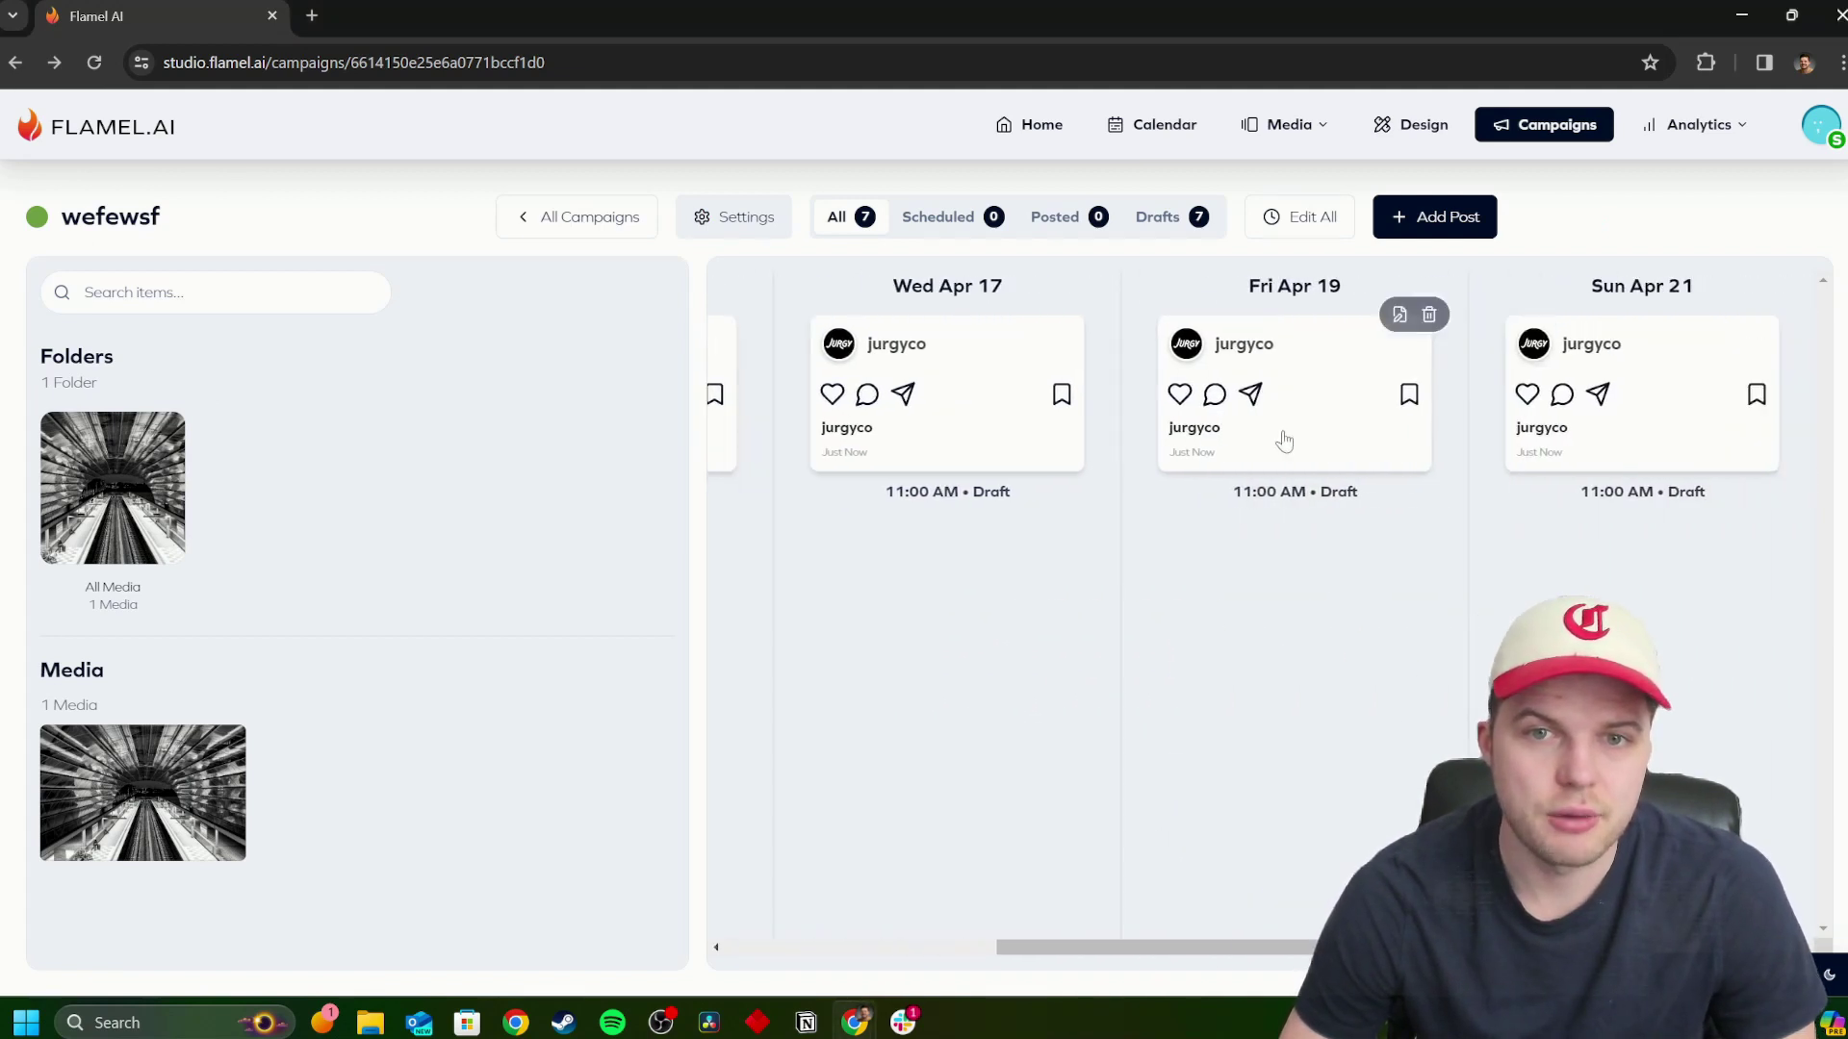
{"action": "scroll", "coordinate": [1394, 518], "scroll_direction": "left", "scroll_amount": 10}
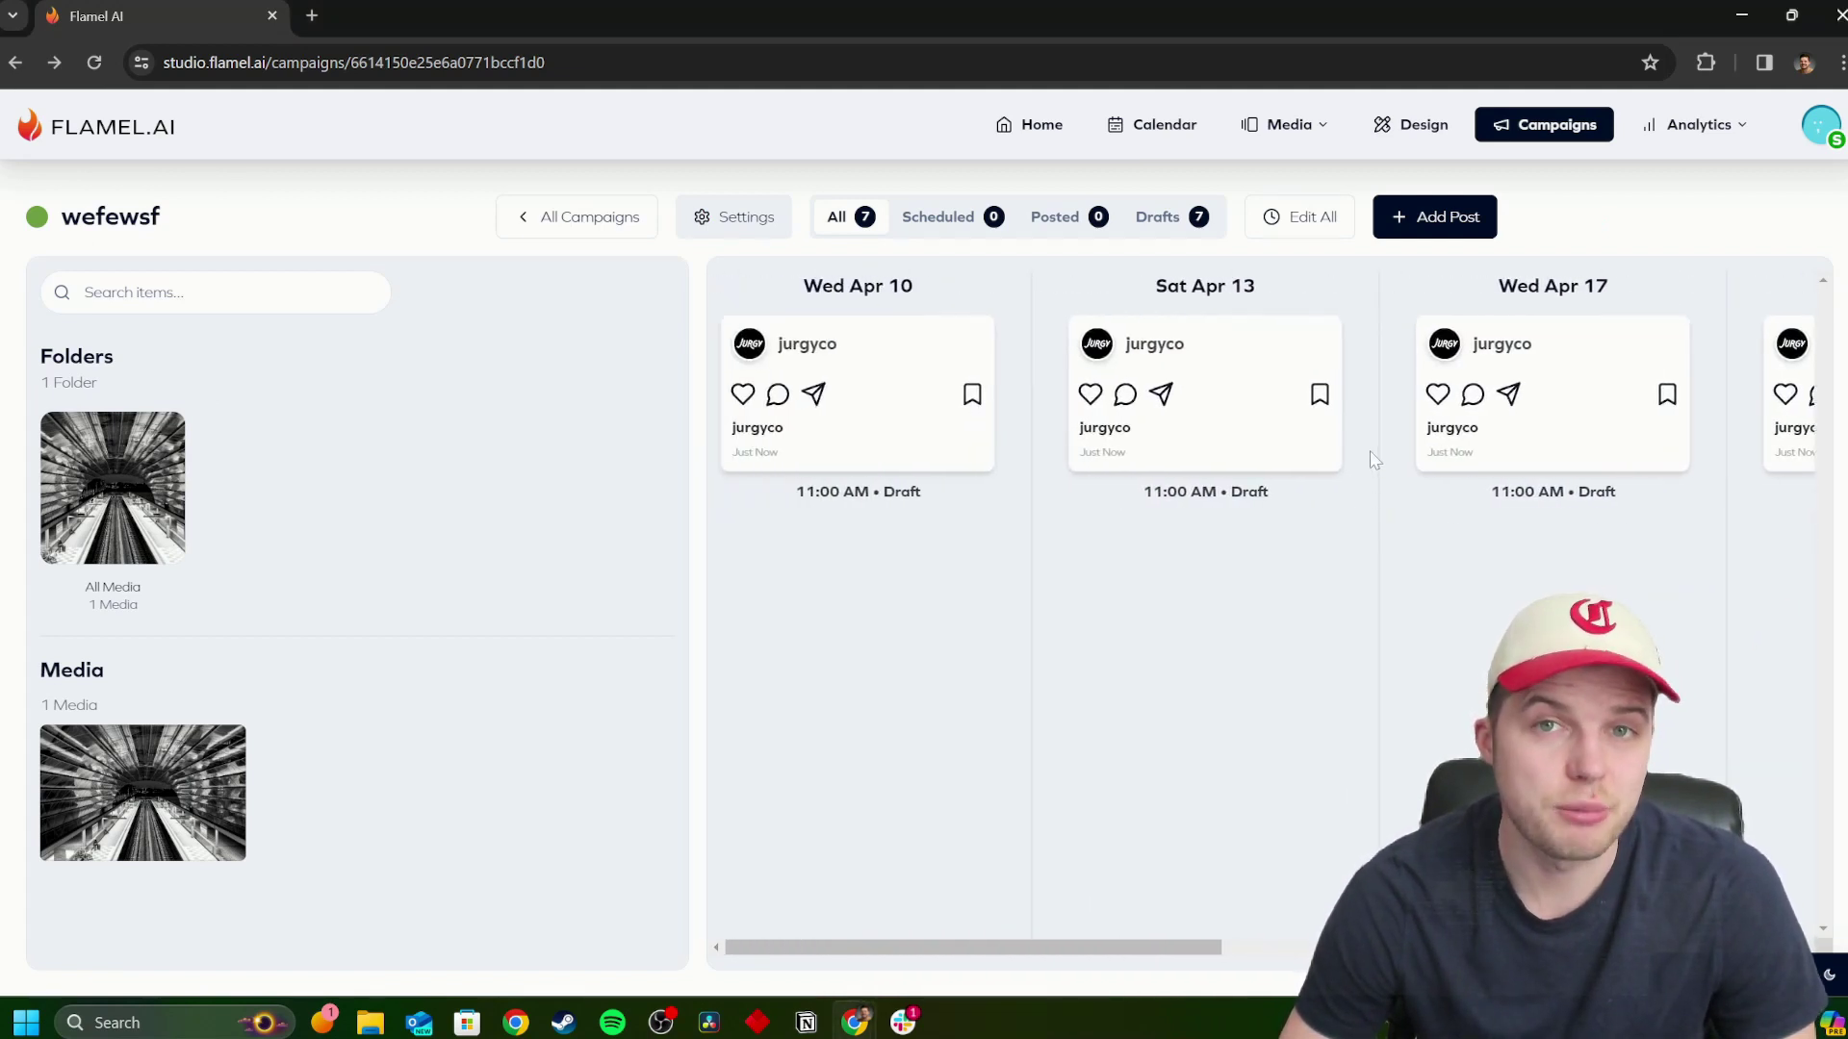
{"action": "left_click", "coordinate": [1290, 217]}
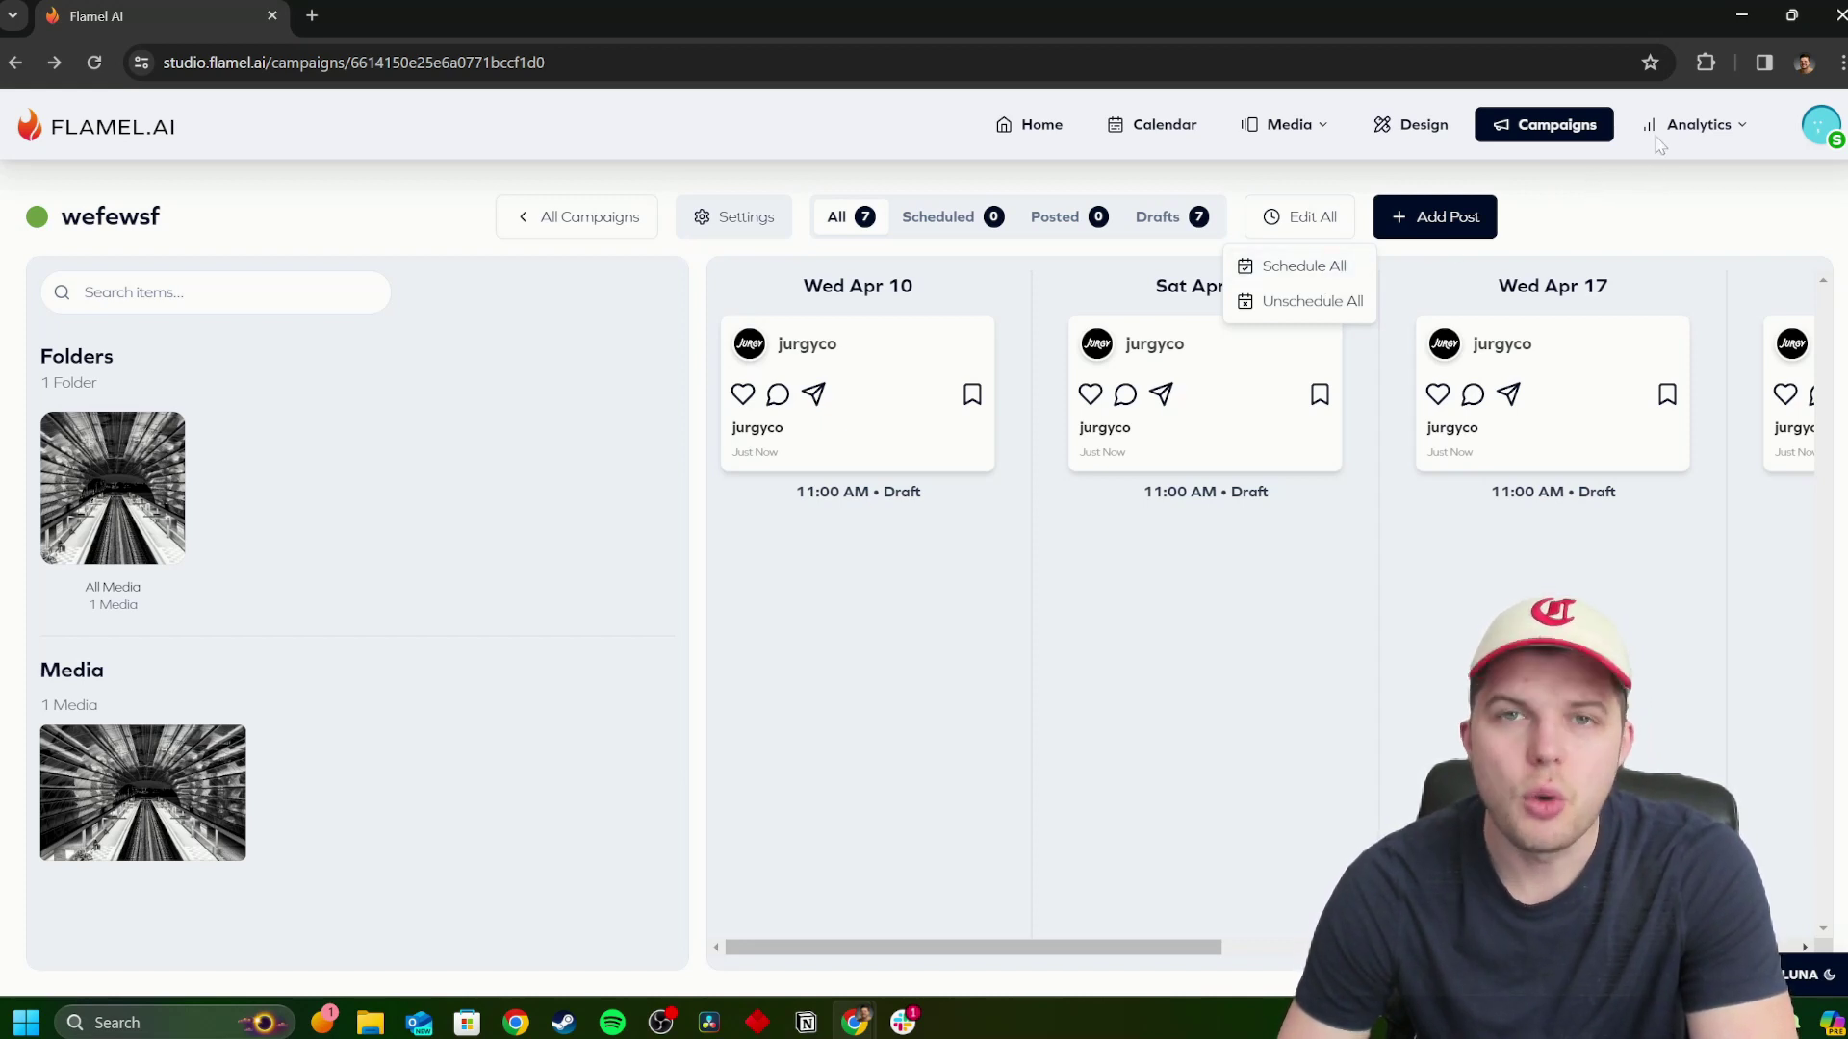
Open the Analytics menu listing Dashboard and Reports.
{"action": "left_click", "coordinate": [1708, 132]}
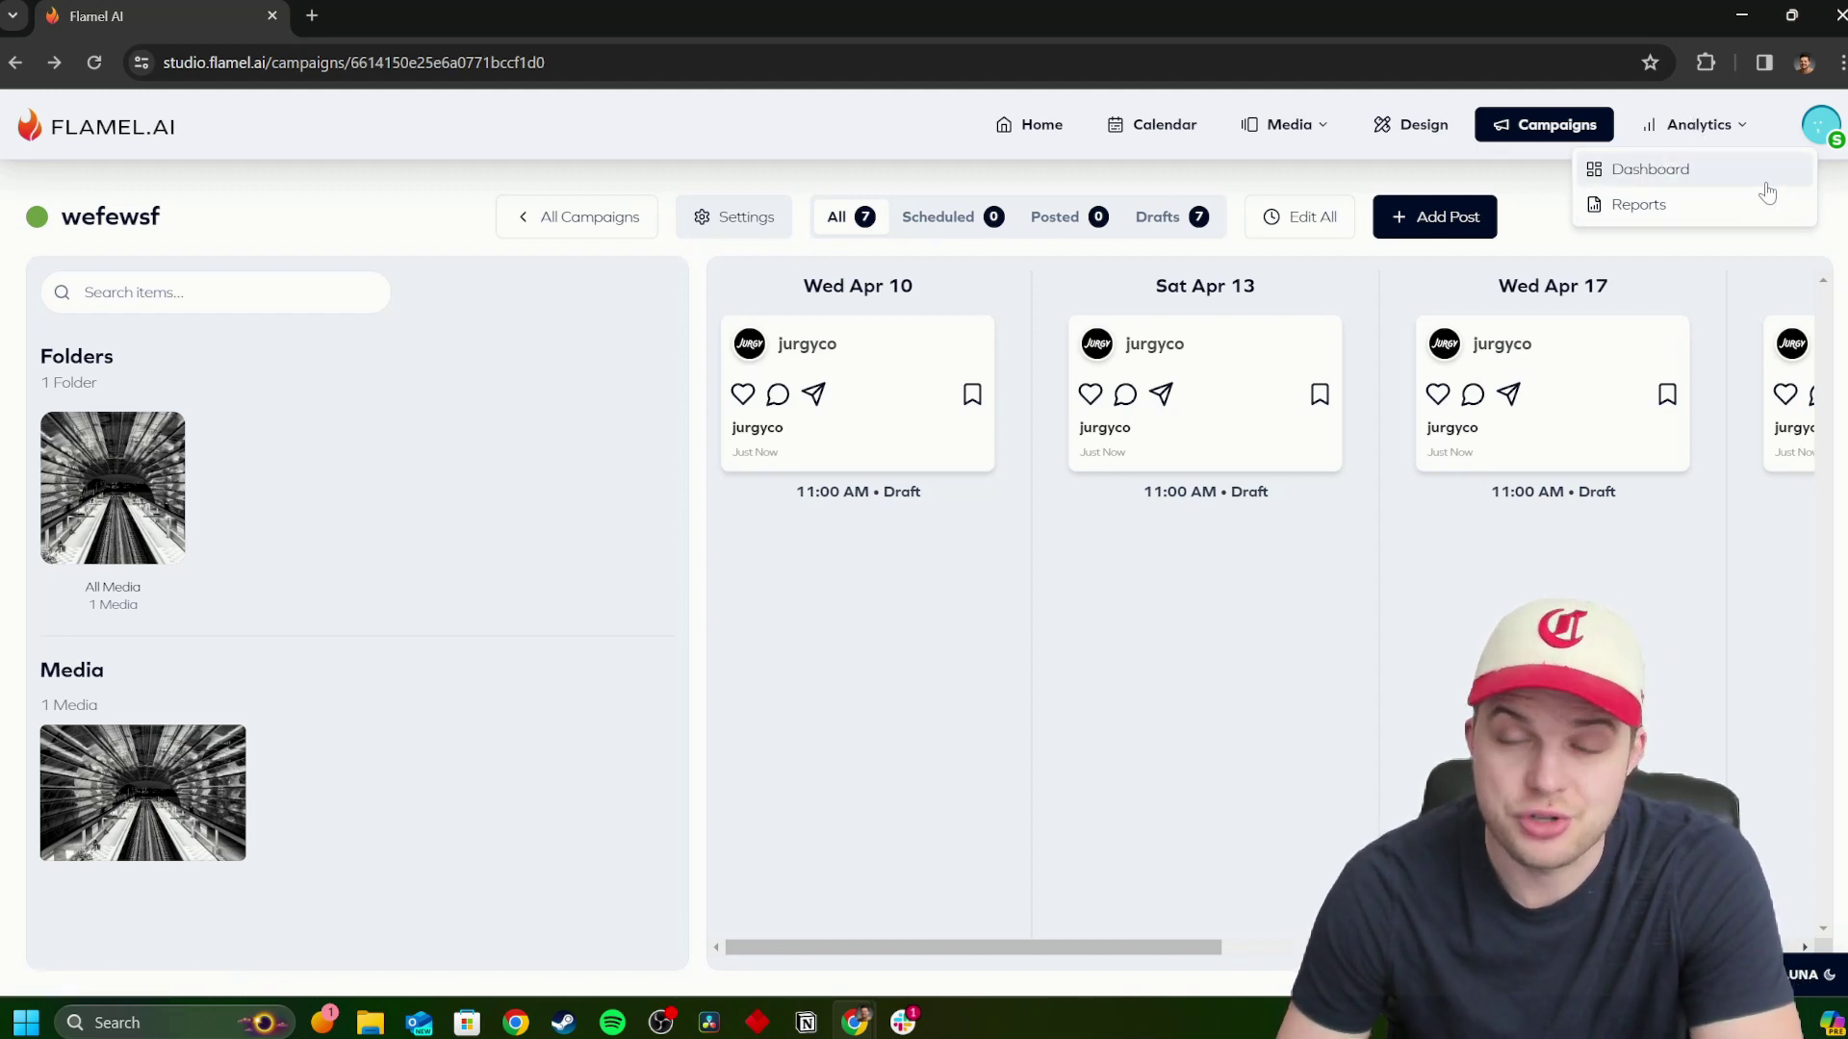
Review the dashboard's impressions, reach and profile visit charts, then go to Analytics > Reports.
{"action": "left_click", "coordinate": [1664, 168]}
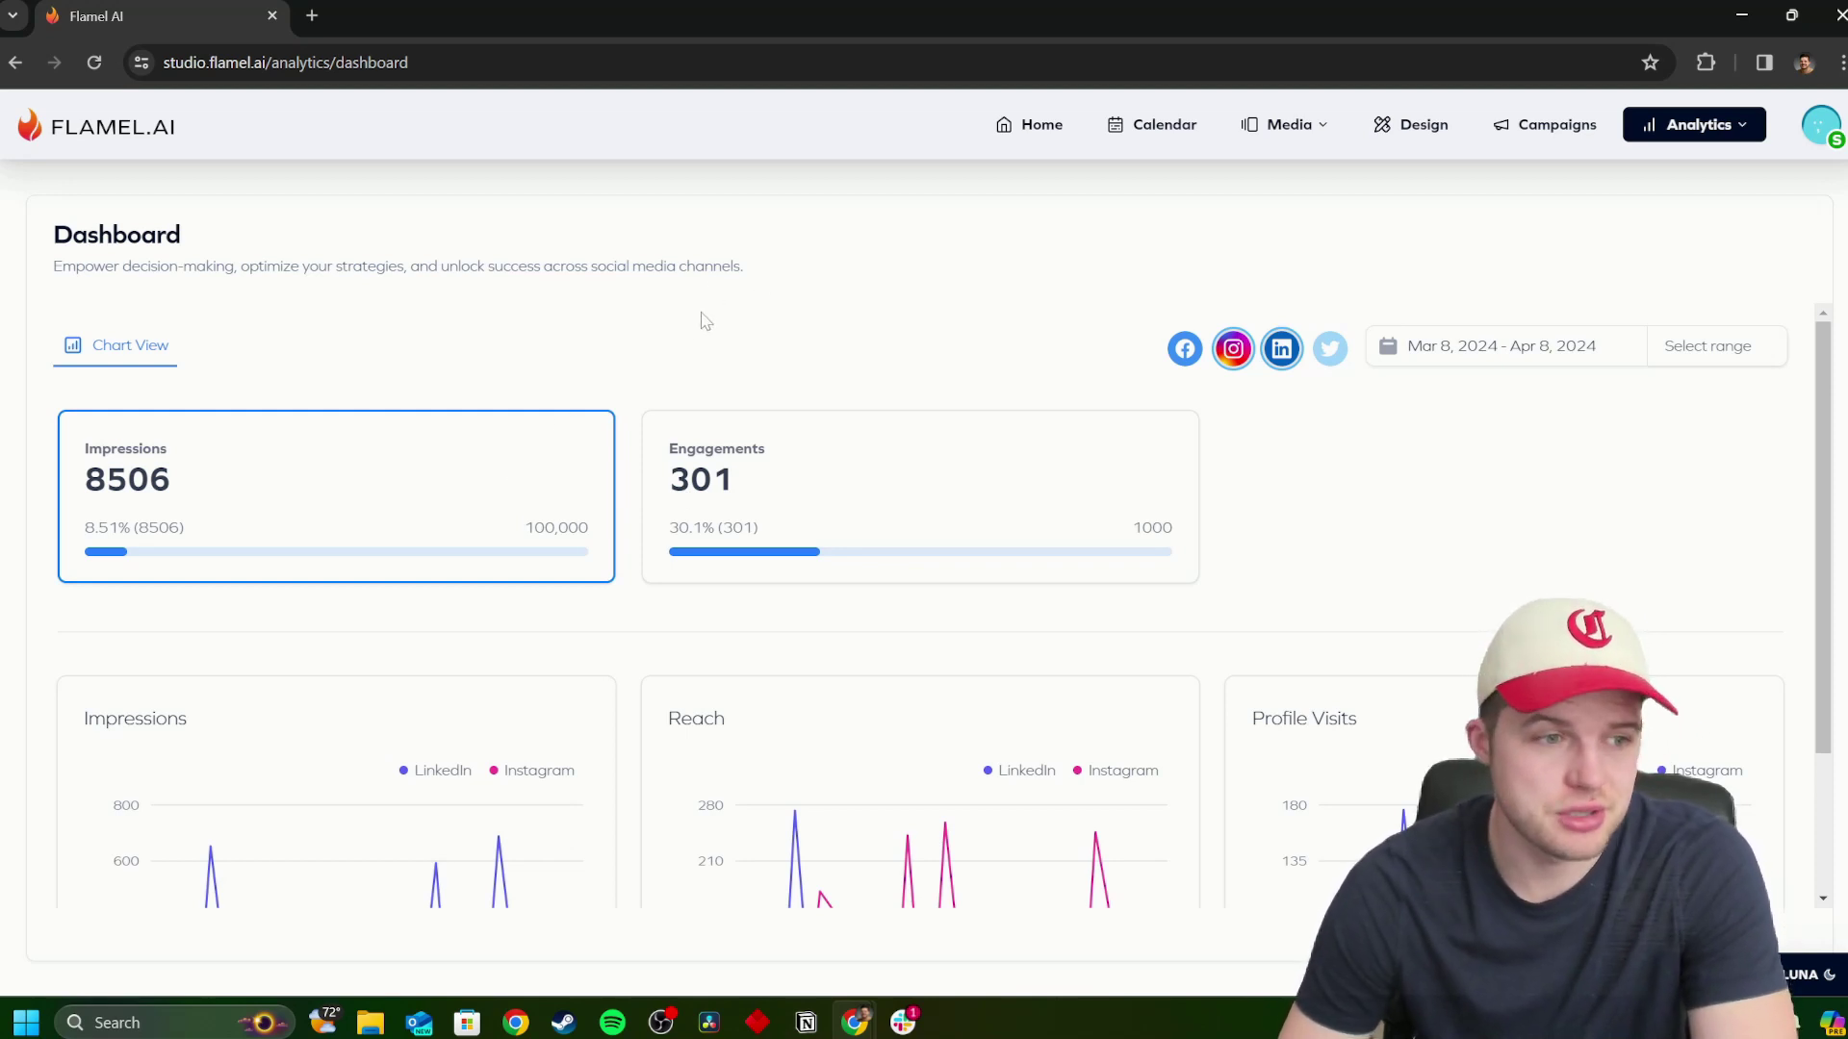
{"action": "scroll", "coordinate": [701, 341], "scroll_direction": "down", "scroll_amount": 2}
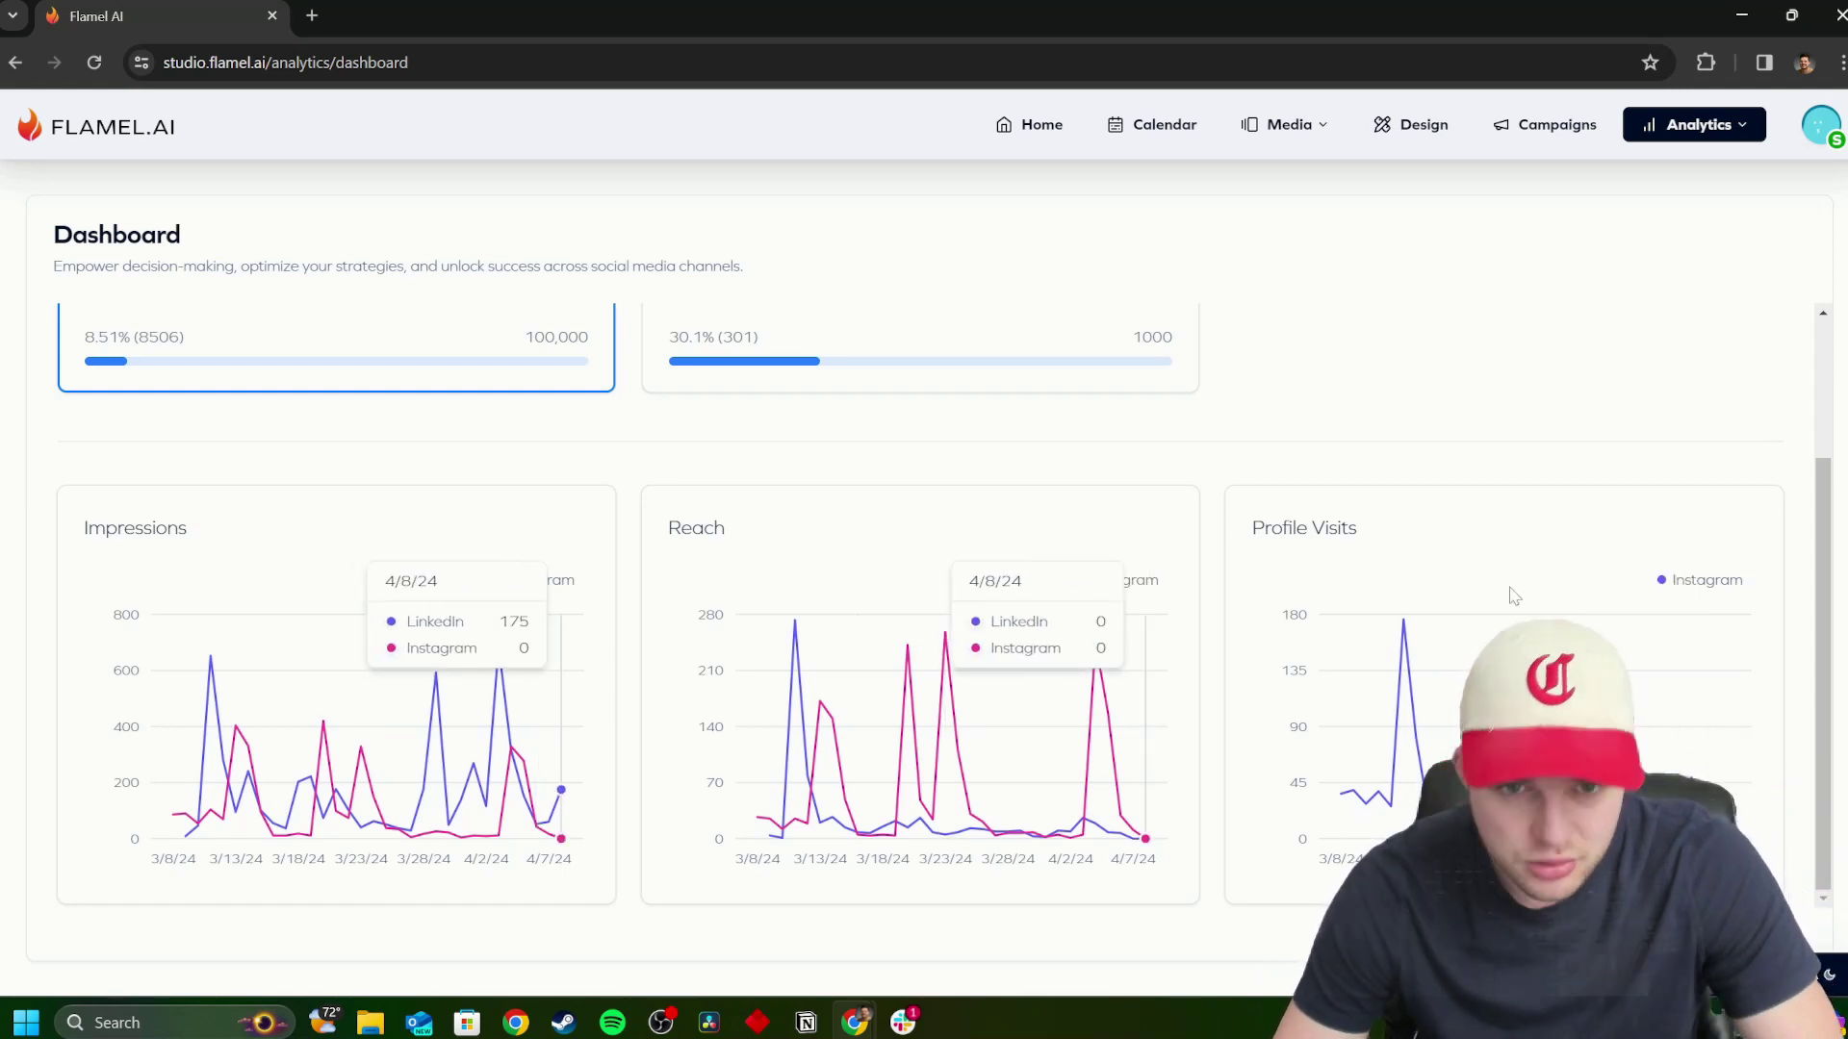
{"action": "scroll", "coordinate": [1492, 604], "scroll_direction": "up", "scroll_amount": 2}
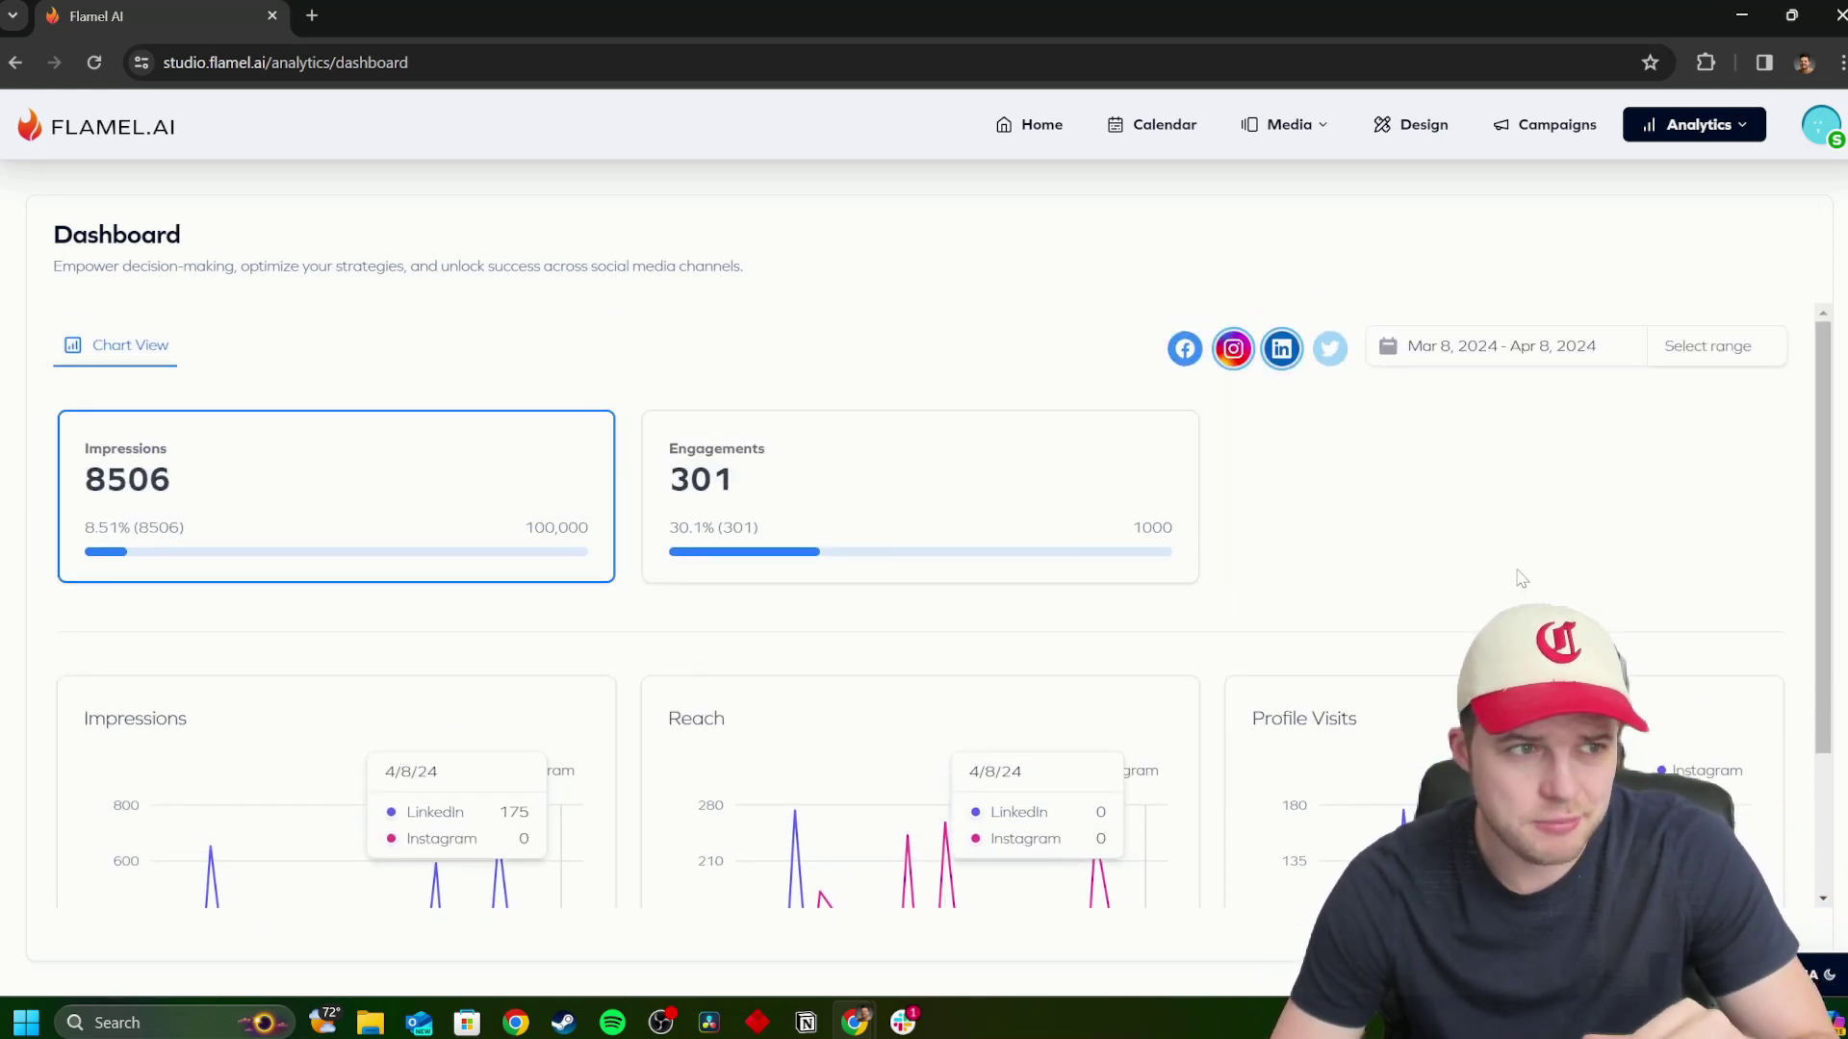
{"action": "scroll", "coordinate": [1519, 577], "scroll_direction": "down", "scroll_amount": 2}
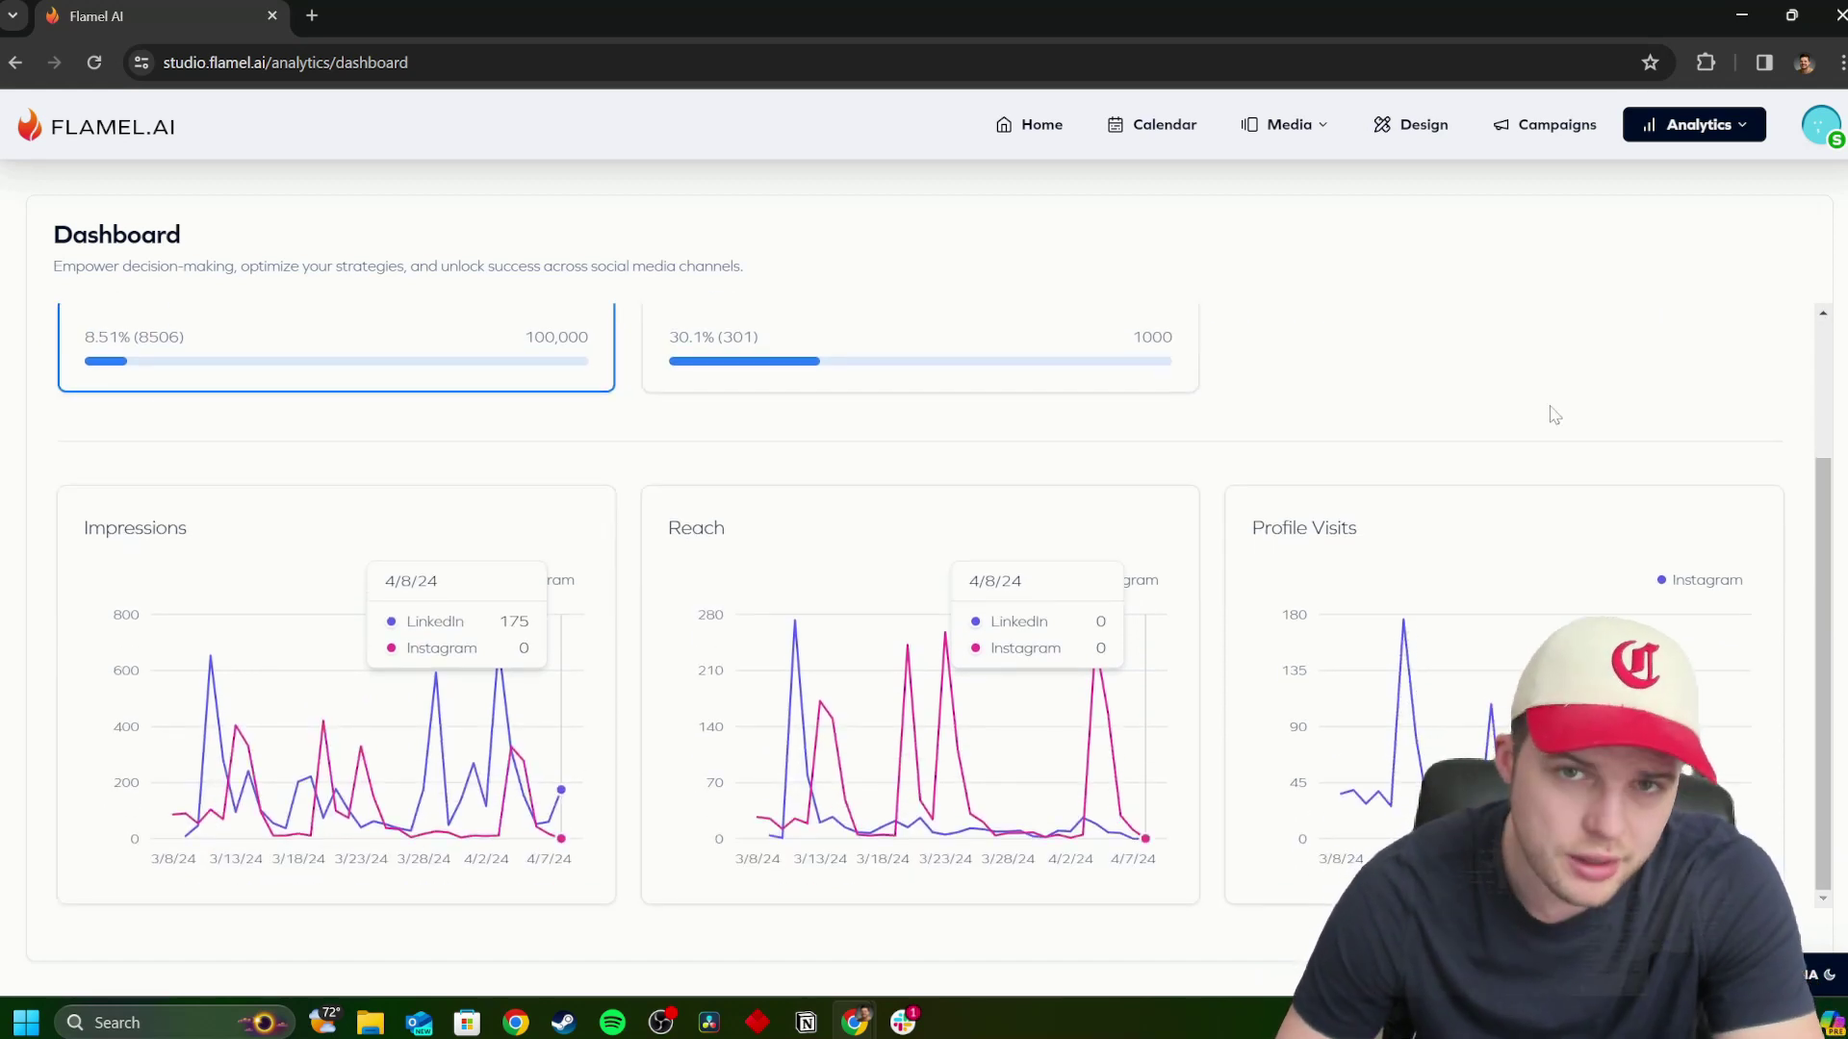
{"action": "left_click", "coordinate": [1693, 126]}
{"action": "left_click", "coordinate": [1672, 206]}
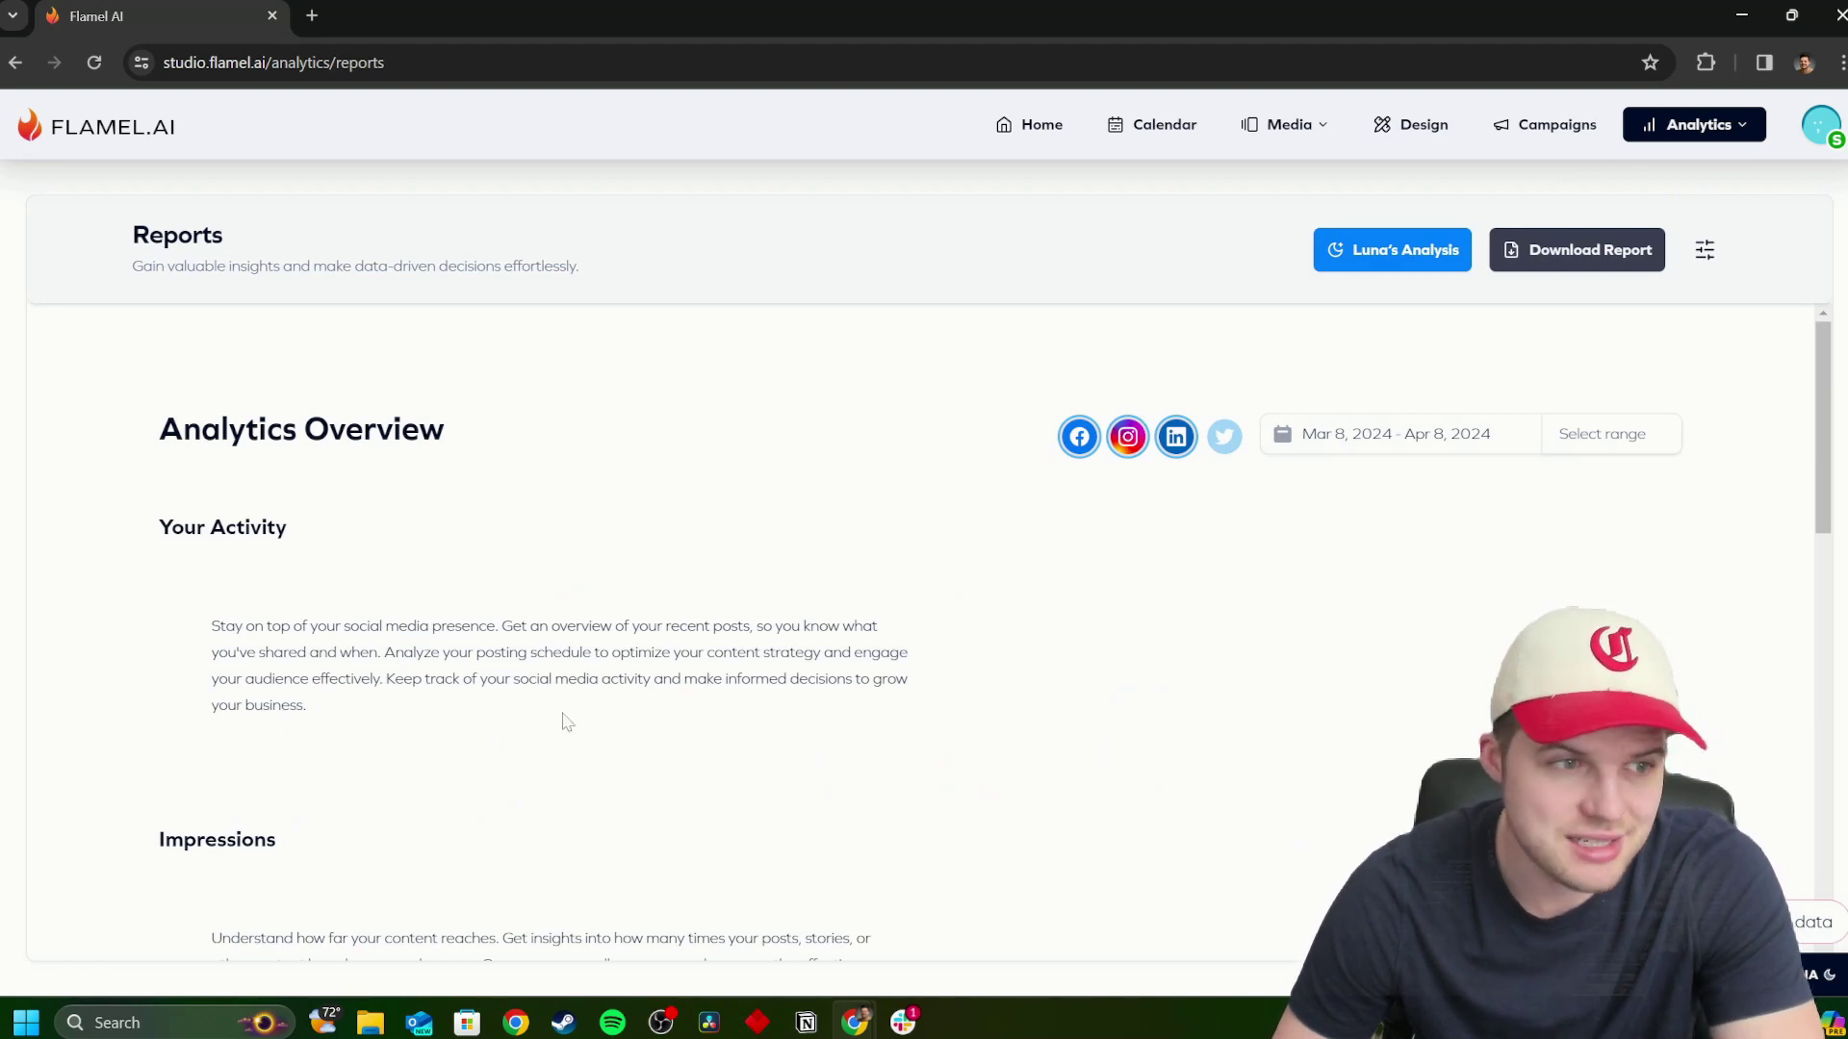
Scroll through the Mar 8 – Apr 8 report and run Luna's Analysis.
{"action": "scroll", "coordinate": [500, 644], "scroll_direction": "down", "scroll_amount": 5}
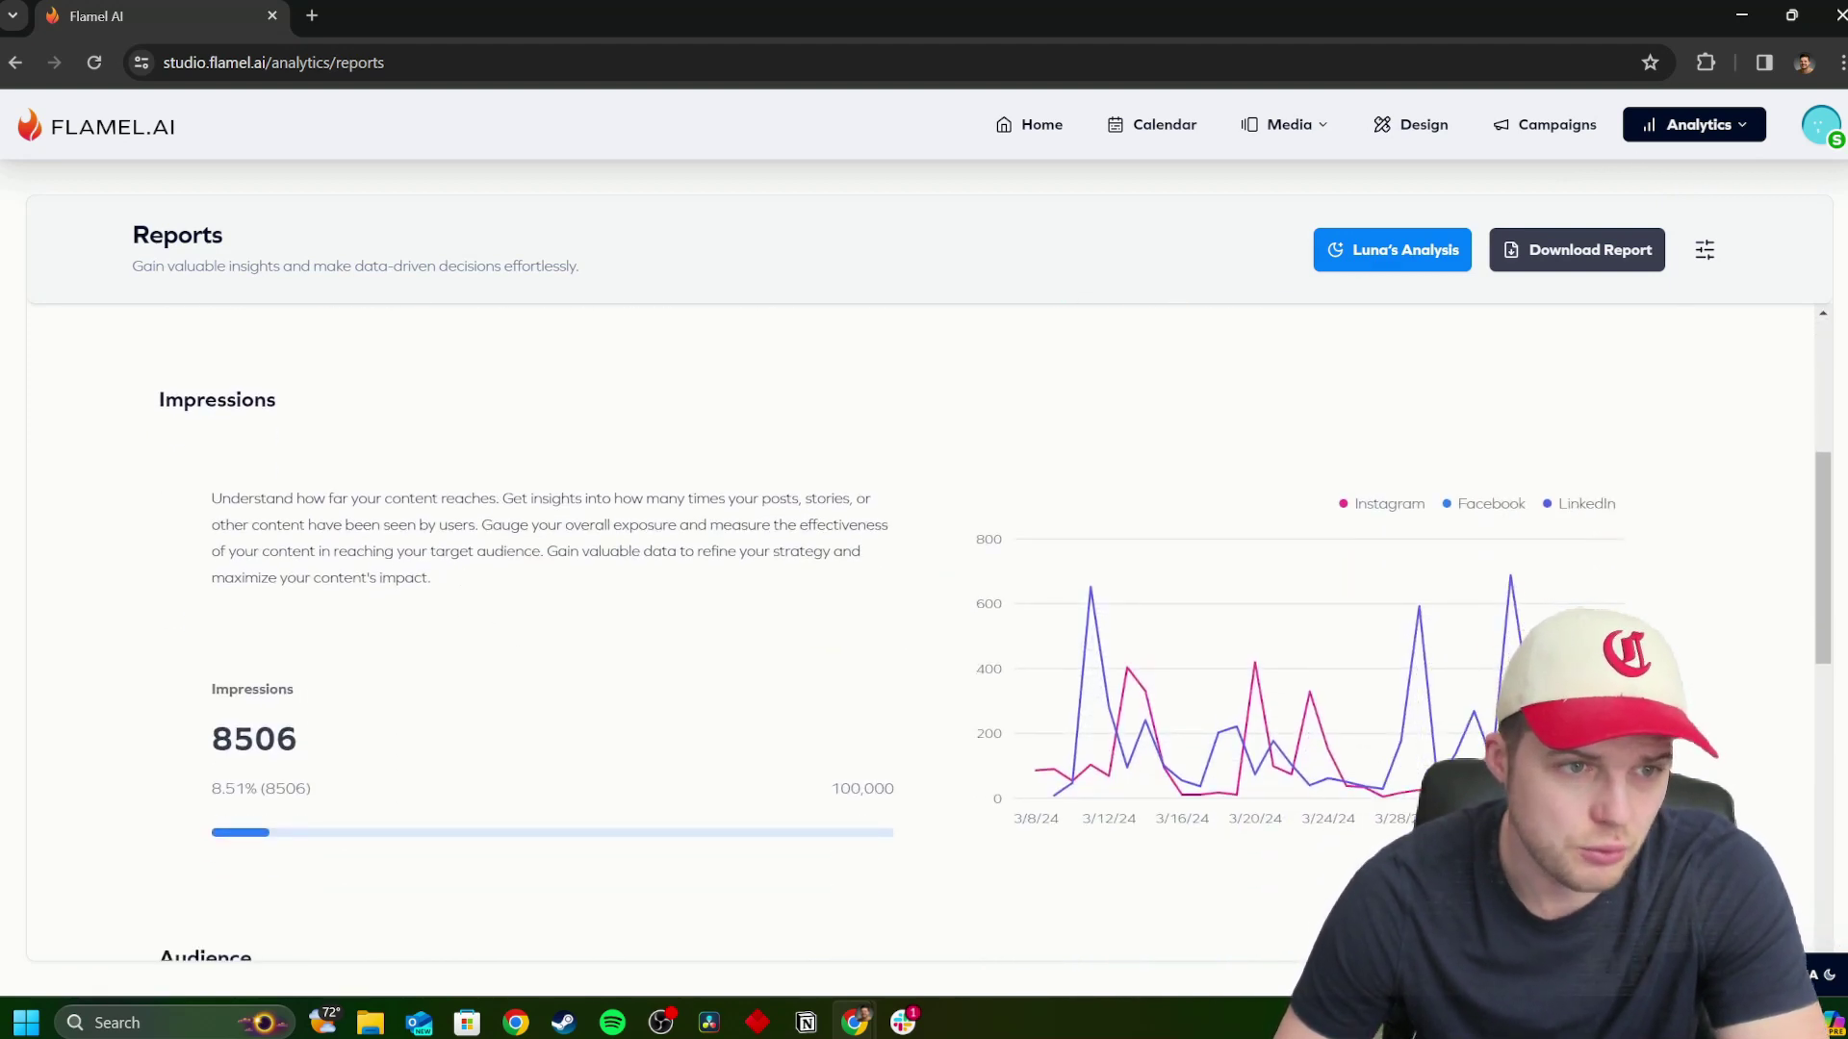
{"action": "scroll", "coordinate": [308, 462], "scroll_direction": "down", "scroll_amount": 1}
{"action": "scroll", "coordinate": [577, 709], "scroll_direction": "down", "scroll_amount": 9}
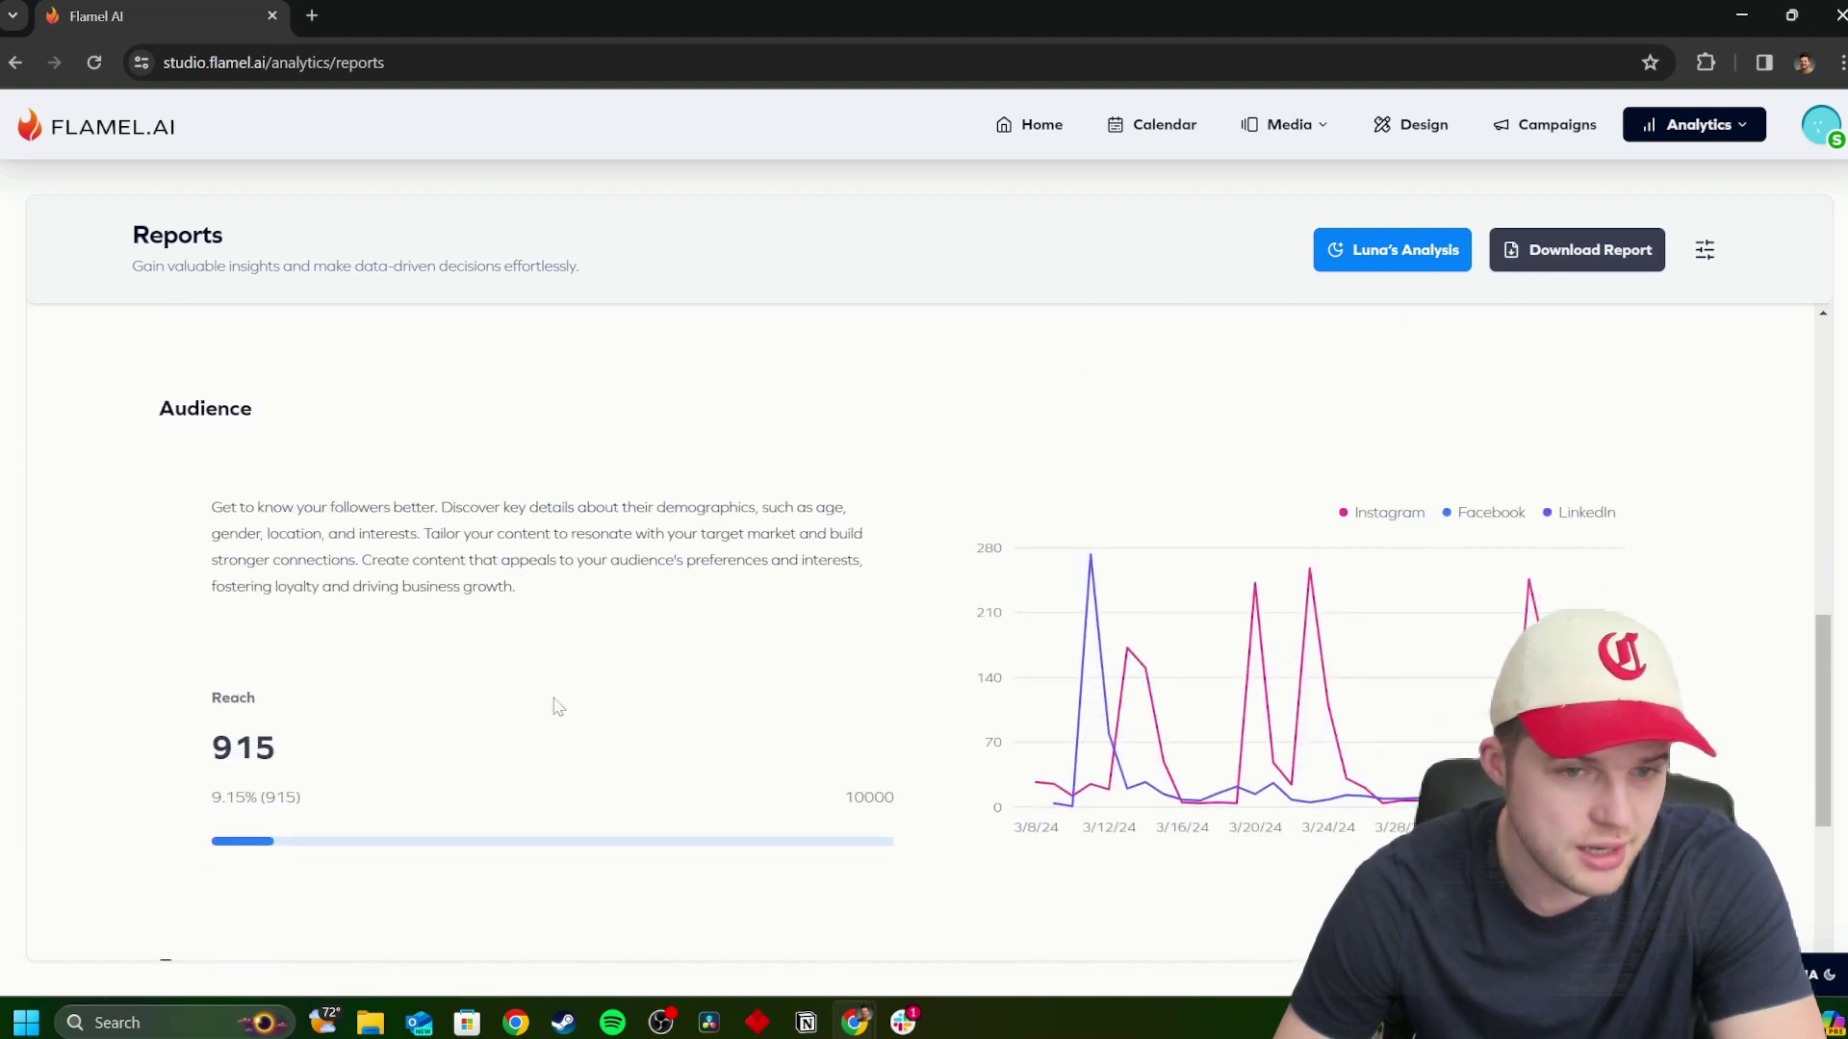
{"action": "scroll", "coordinate": [1171, 713], "scroll_direction": "up", "scroll_amount": 5}
{"action": "scroll", "coordinate": [919, 616], "scroll_direction": "up", "scroll_amount": 10}
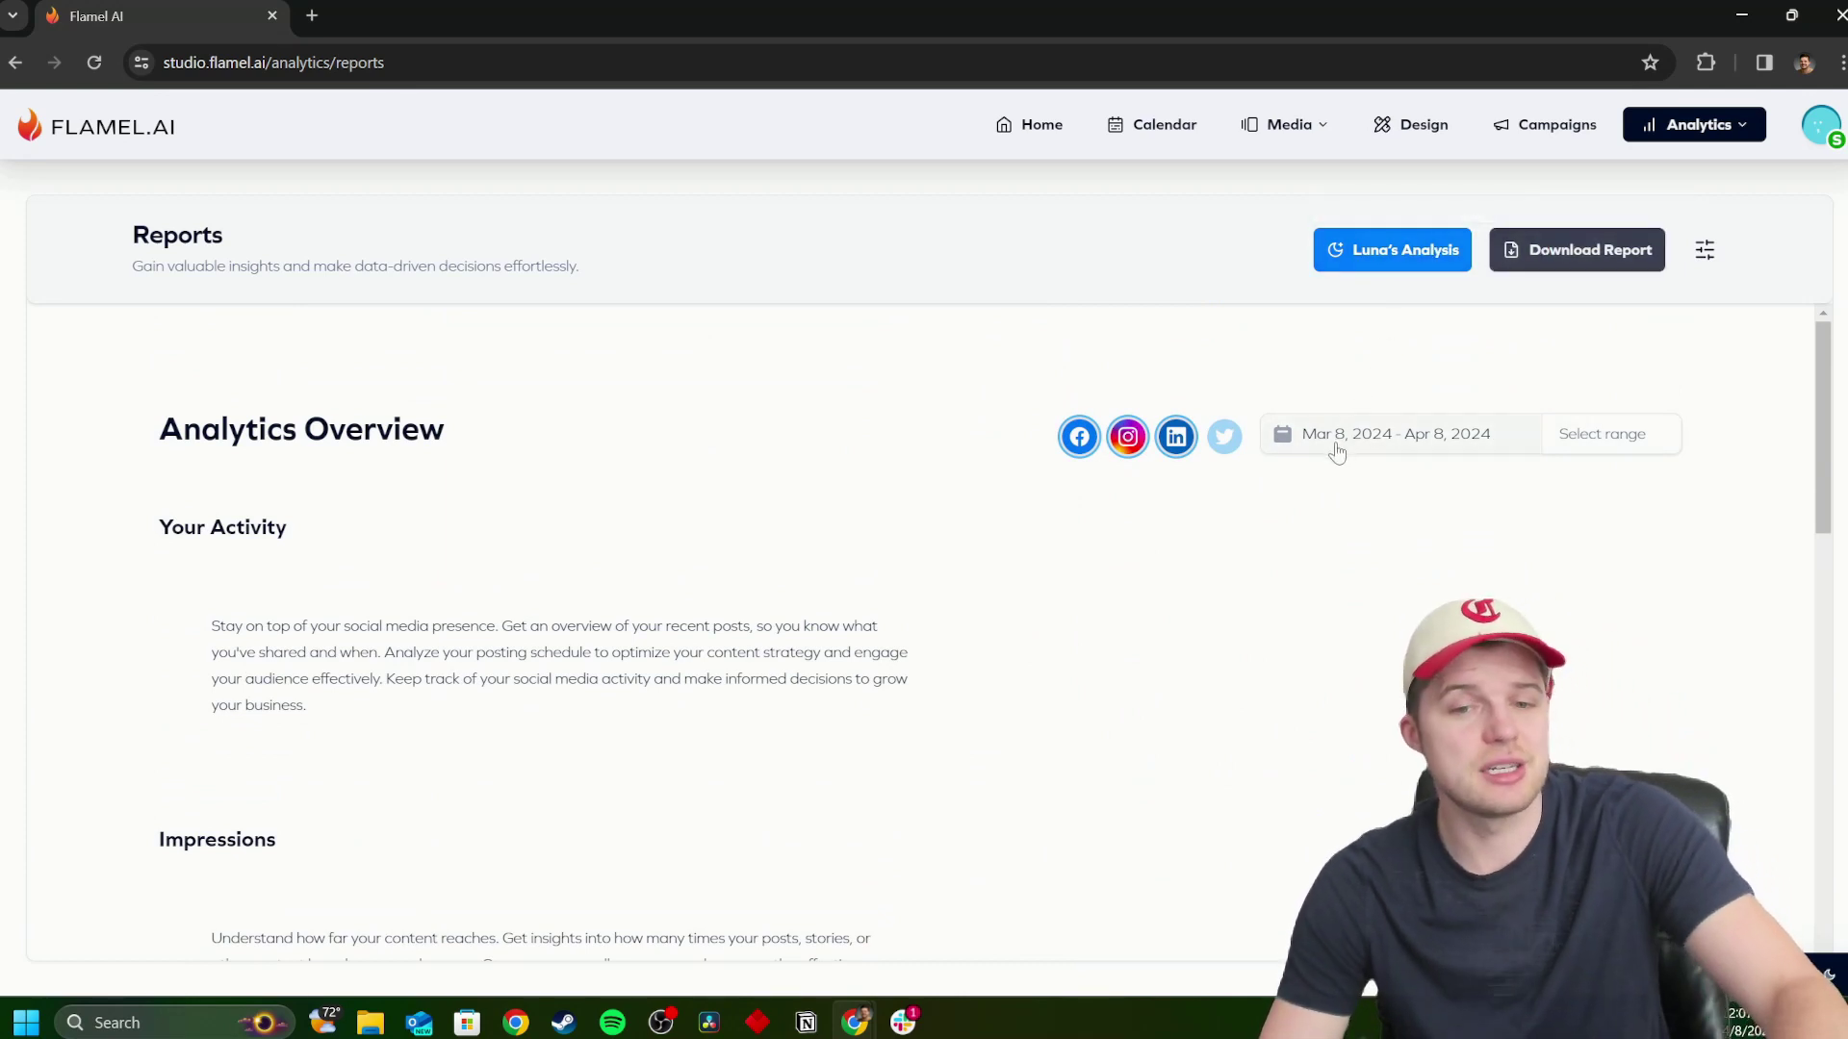
{"action": "left_click", "coordinate": [1347, 248]}
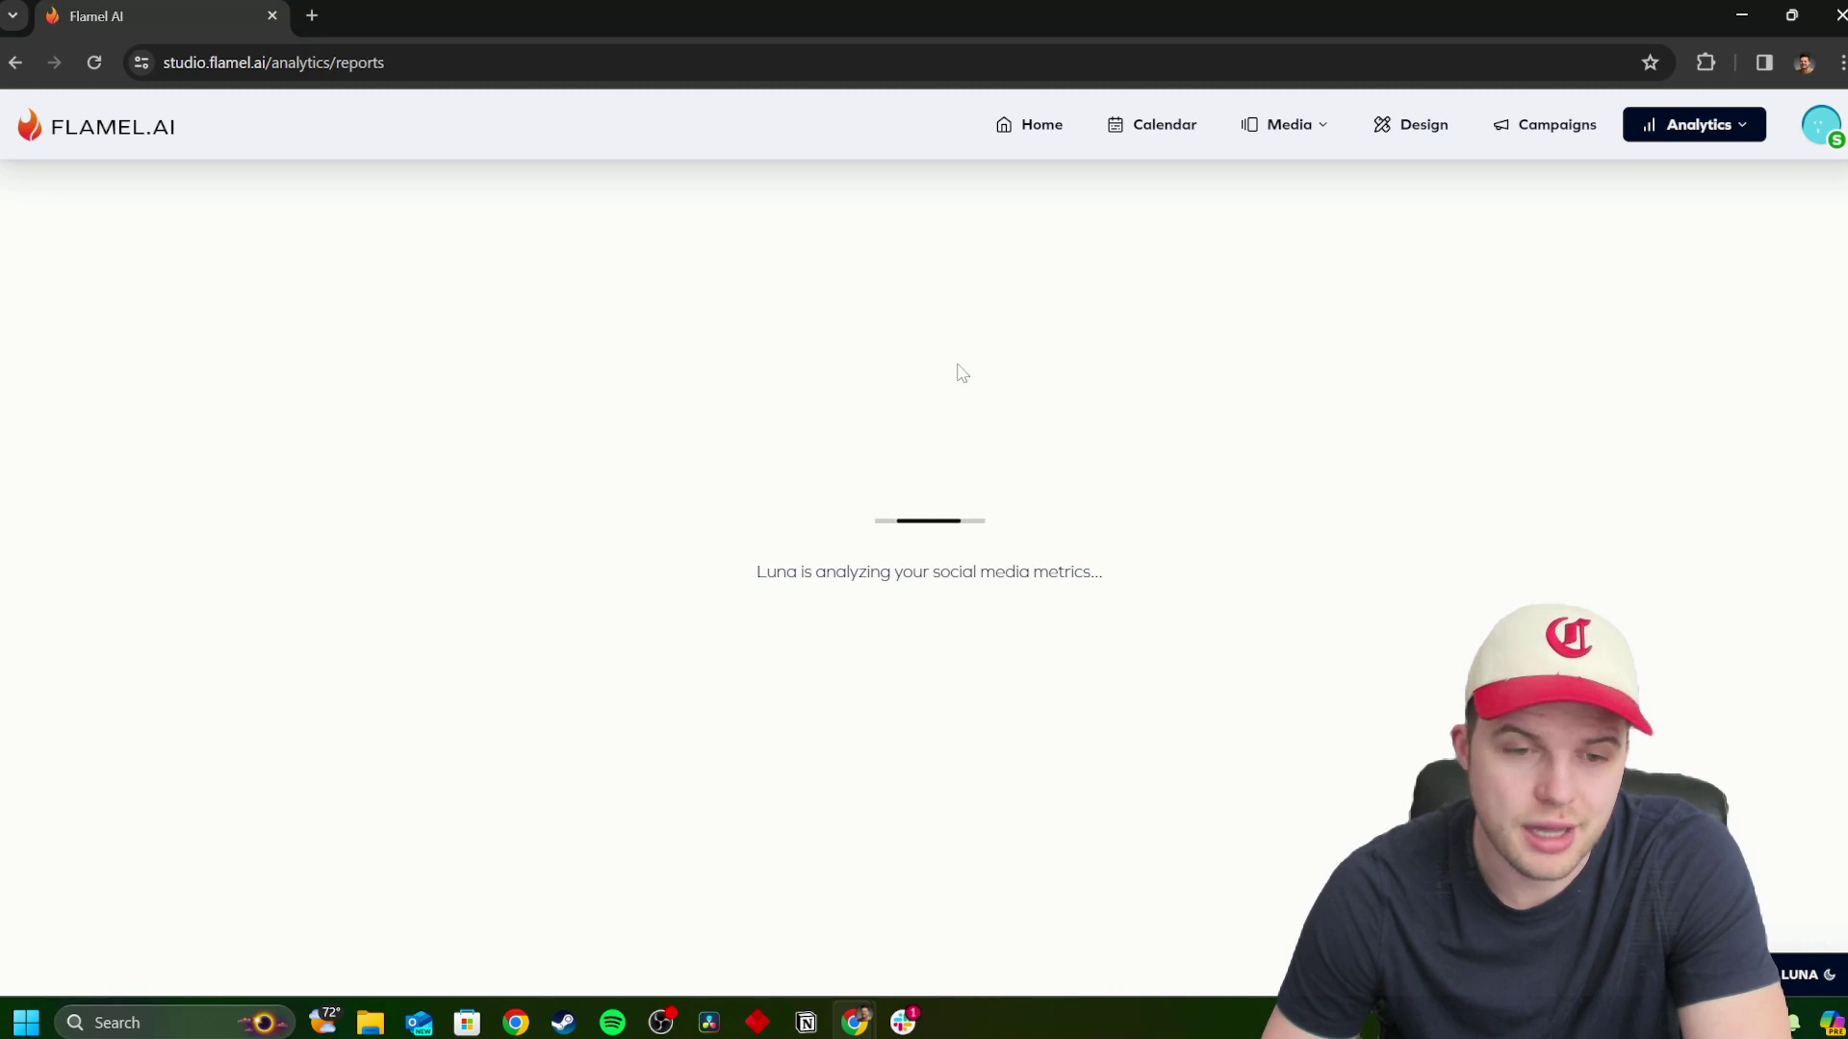
Highlight Luna's sentences on LinkedIn peak impressions, data fluctuations and increasing LinkedIn activity.
{"action": "scroll", "coordinate": [924, 626], "scroll_direction": "down", "scroll_amount": 4}
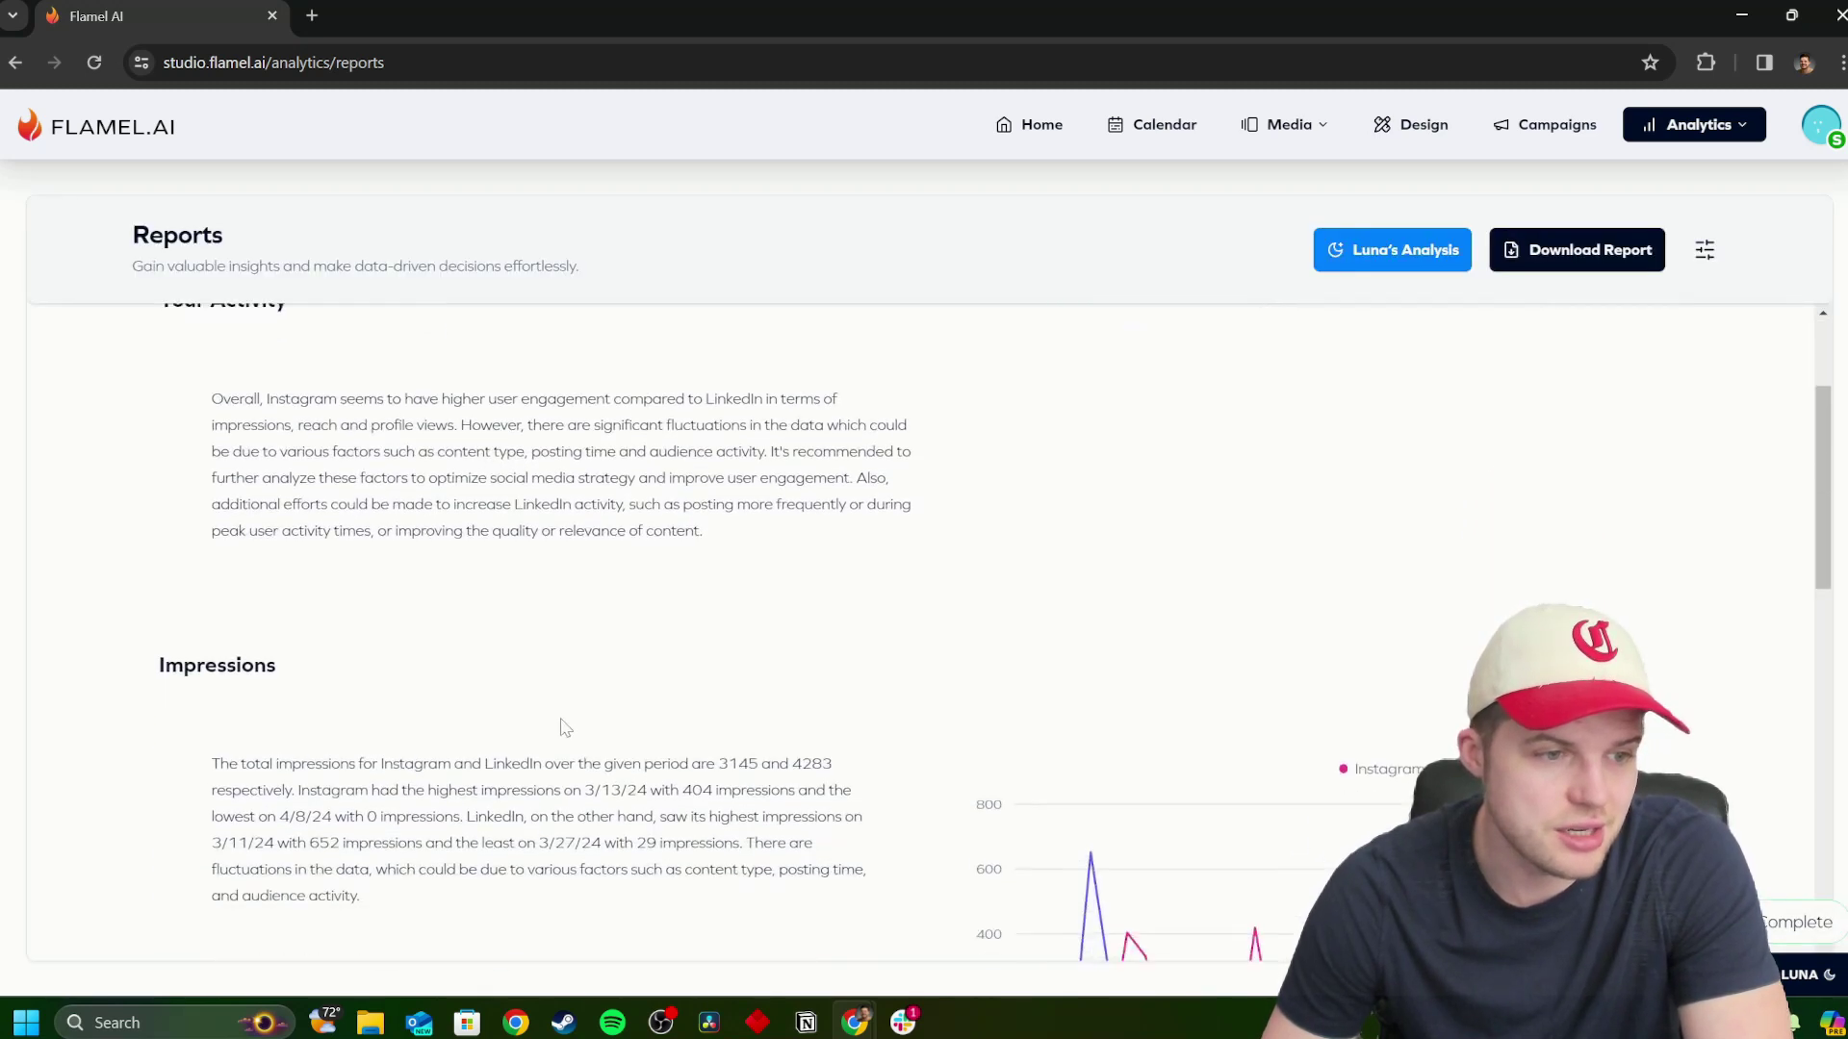
{"action": "left_click_drag", "start_coordinate": [474, 713], "coordinate": [425, 740]}
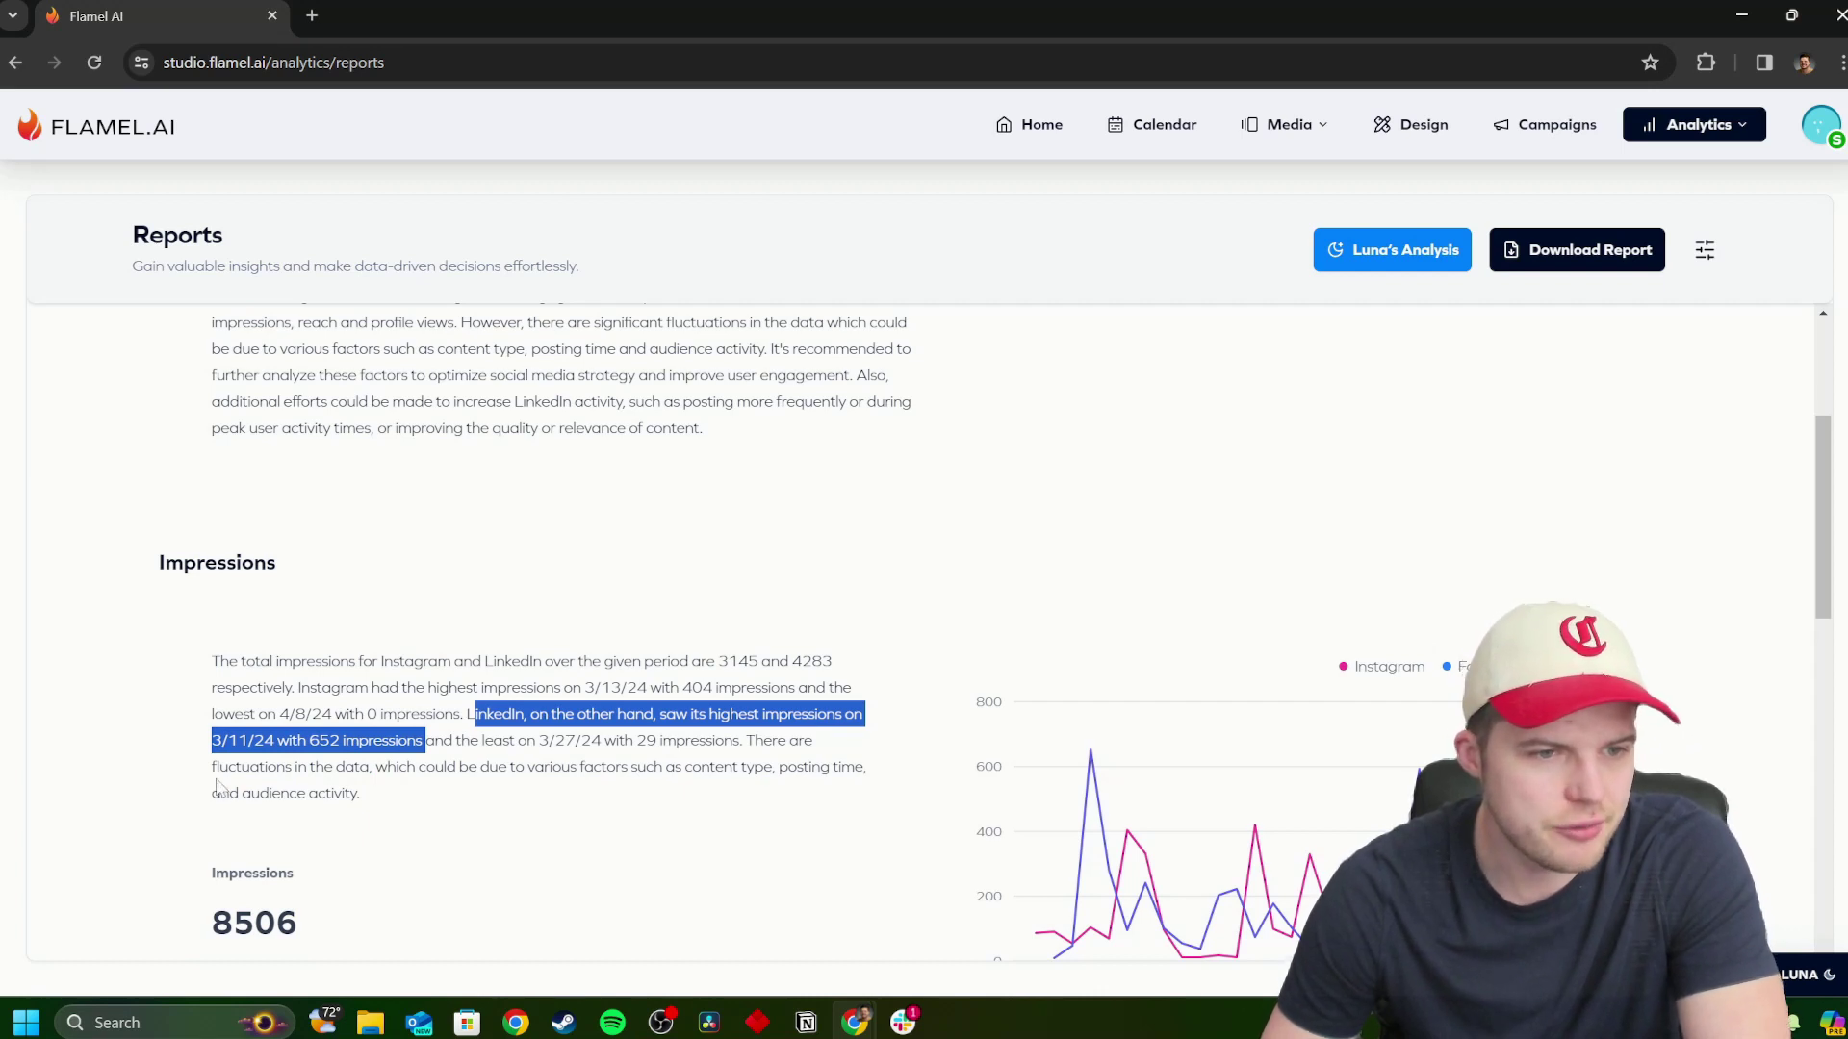
{"action": "left_click_drag", "start_coordinate": [215, 766], "coordinate": [825, 766]}
{"action": "left_click", "coordinate": [825, 766]}
{"action": "scroll", "coordinate": [773, 559], "scroll_direction": "up", "scroll_amount": 1}
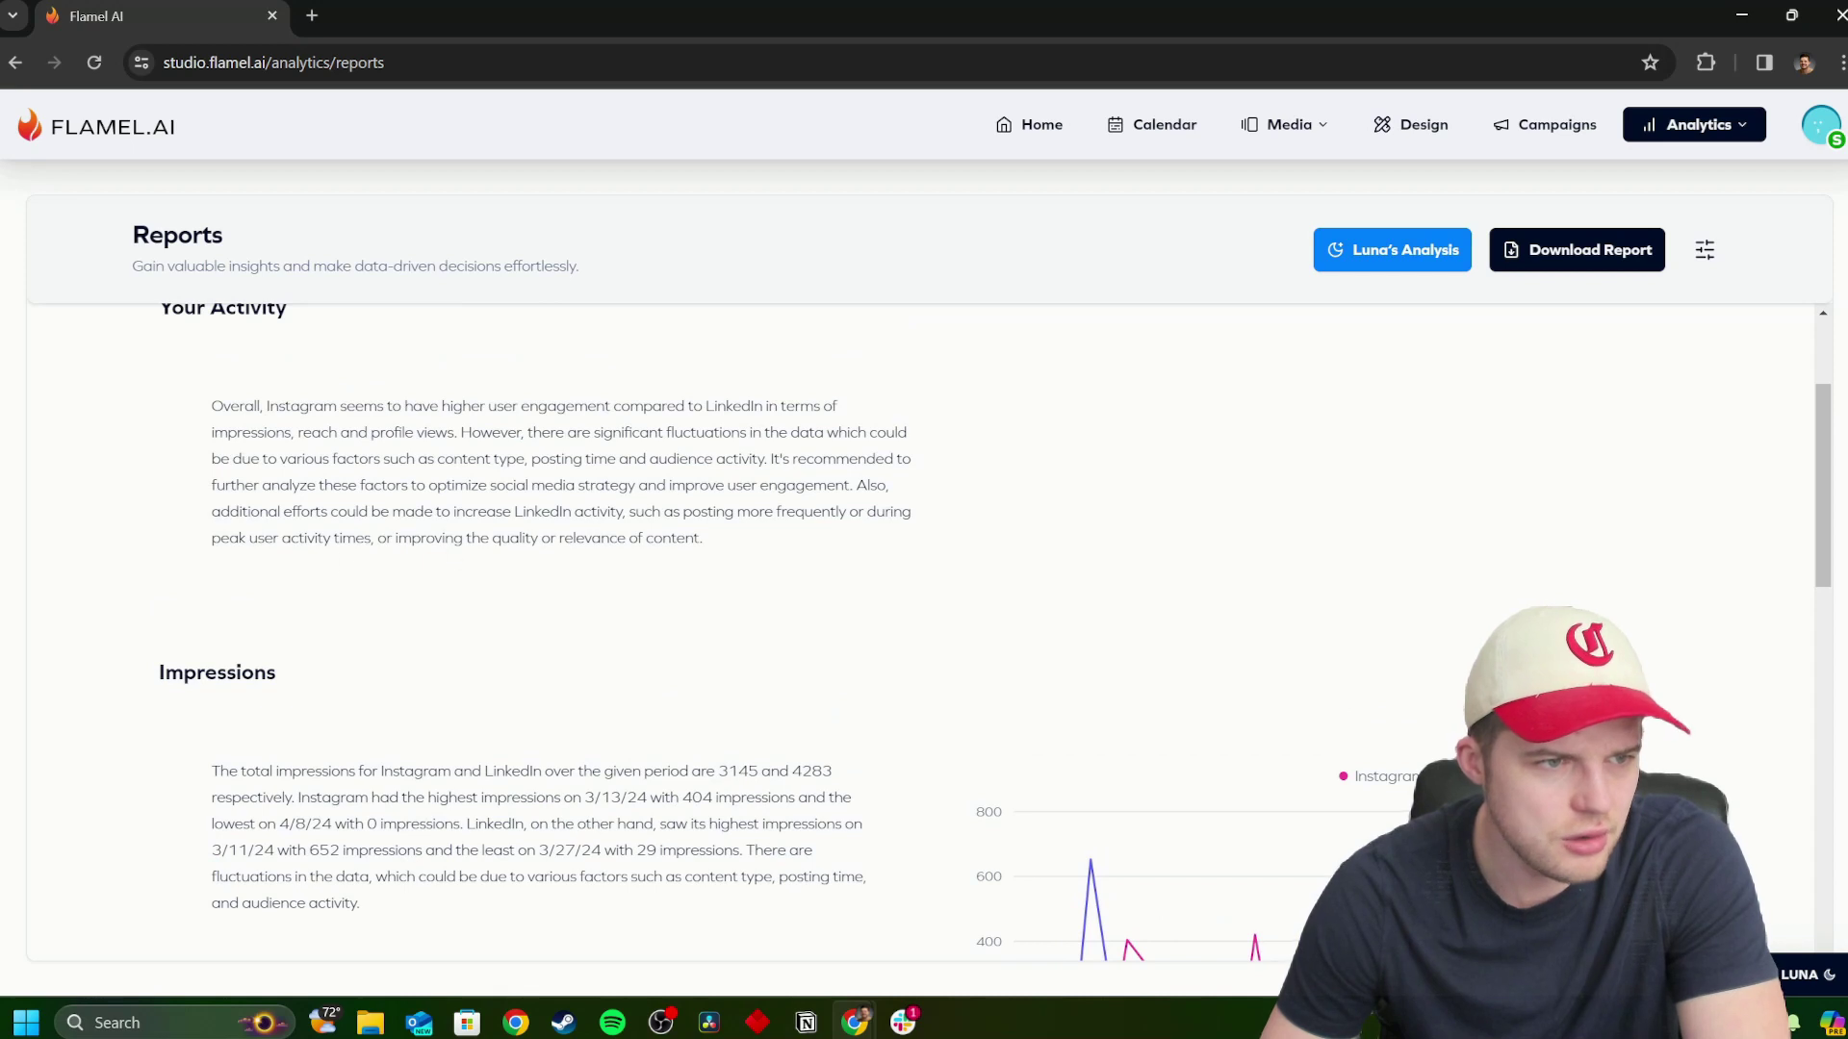
{"action": "left_click_drag", "start_coordinate": [211, 515], "coordinate": [763, 568]}
{"action": "scroll", "coordinate": [741, 587], "scroll_direction": "down", "scroll_amount": 8}
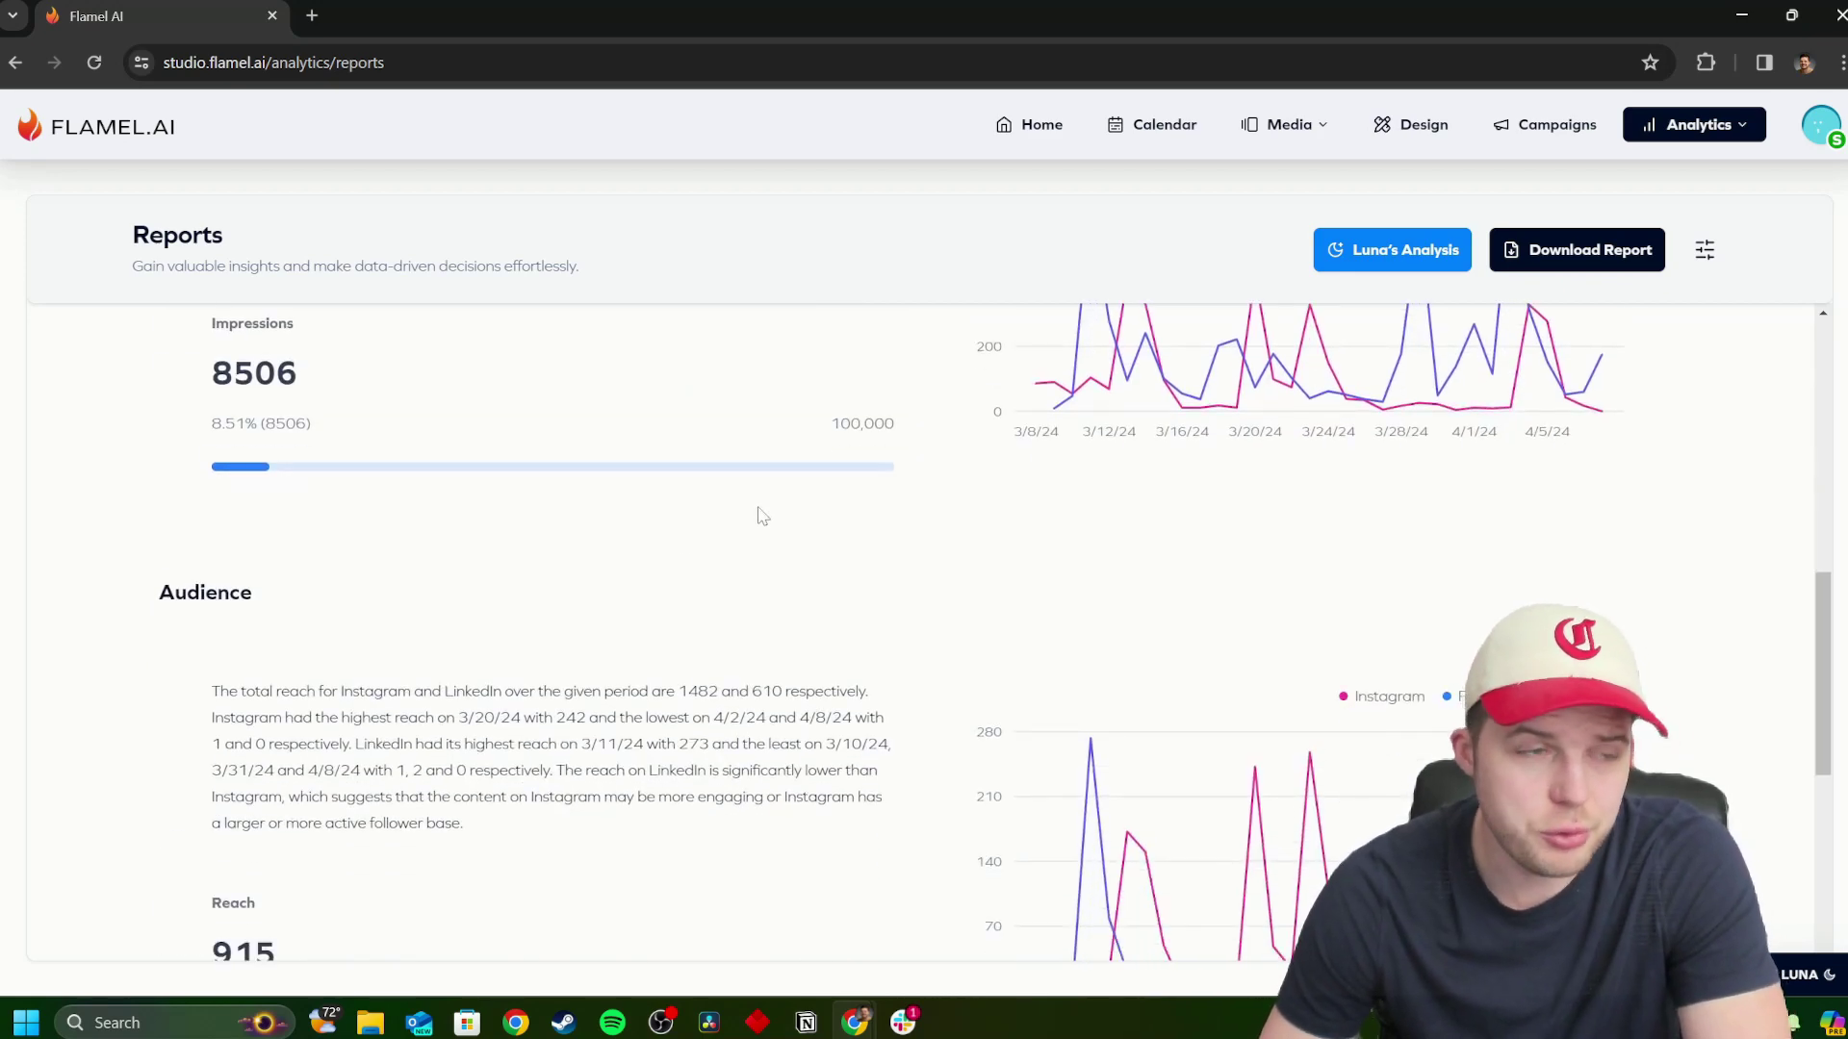
Toggle Impressions and Audience off and back on so all metrics stay in the report.
{"action": "scroll", "coordinate": [753, 516], "scroll_direction": "down", "scroll_amount": 1}
{"action": "left_click", "coordinate": [1704, 252]}
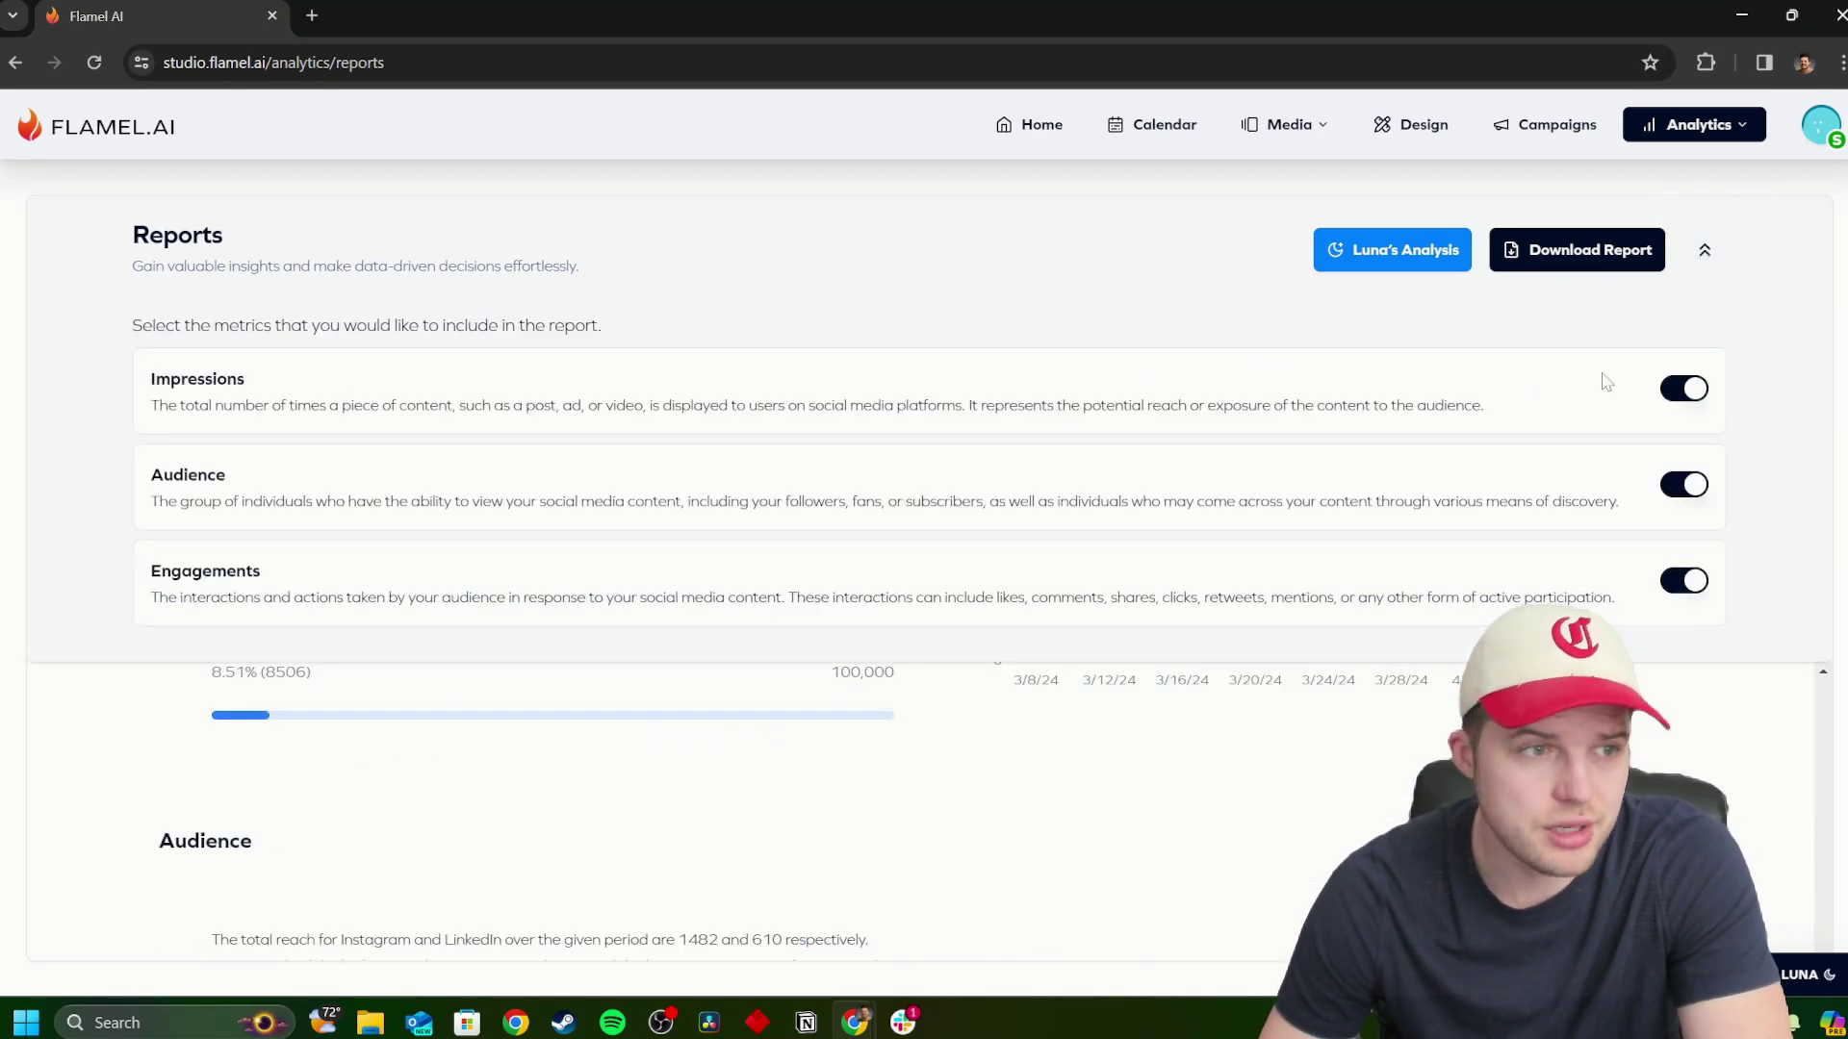
{"action": "left_click", "coordinate": [1679, 390]}
{"action": "left_click", "coordinate": [1682, 485]}
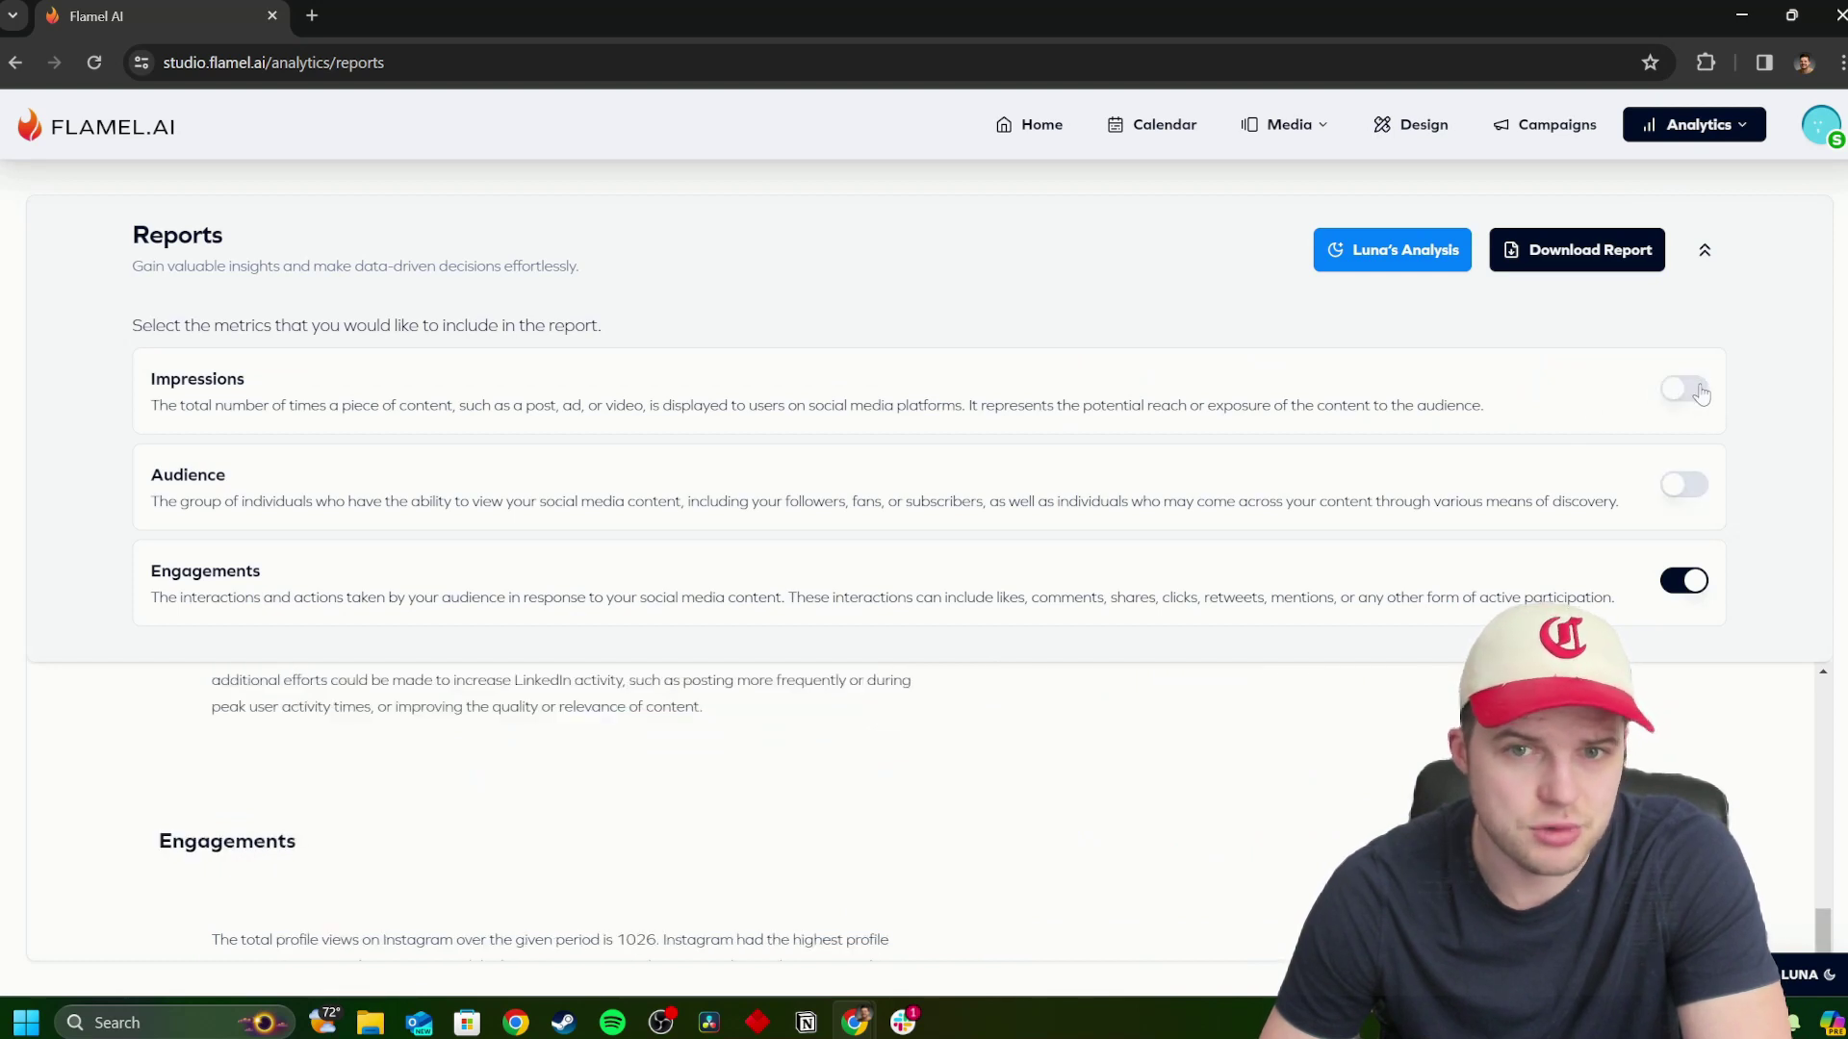
{"action": "left_click", "coordinate": [1684, 390]}
{"action": "left_click", "coordinate": [1682, 390]}
{"action": "left_click", "coordinate": [1674, 486]}
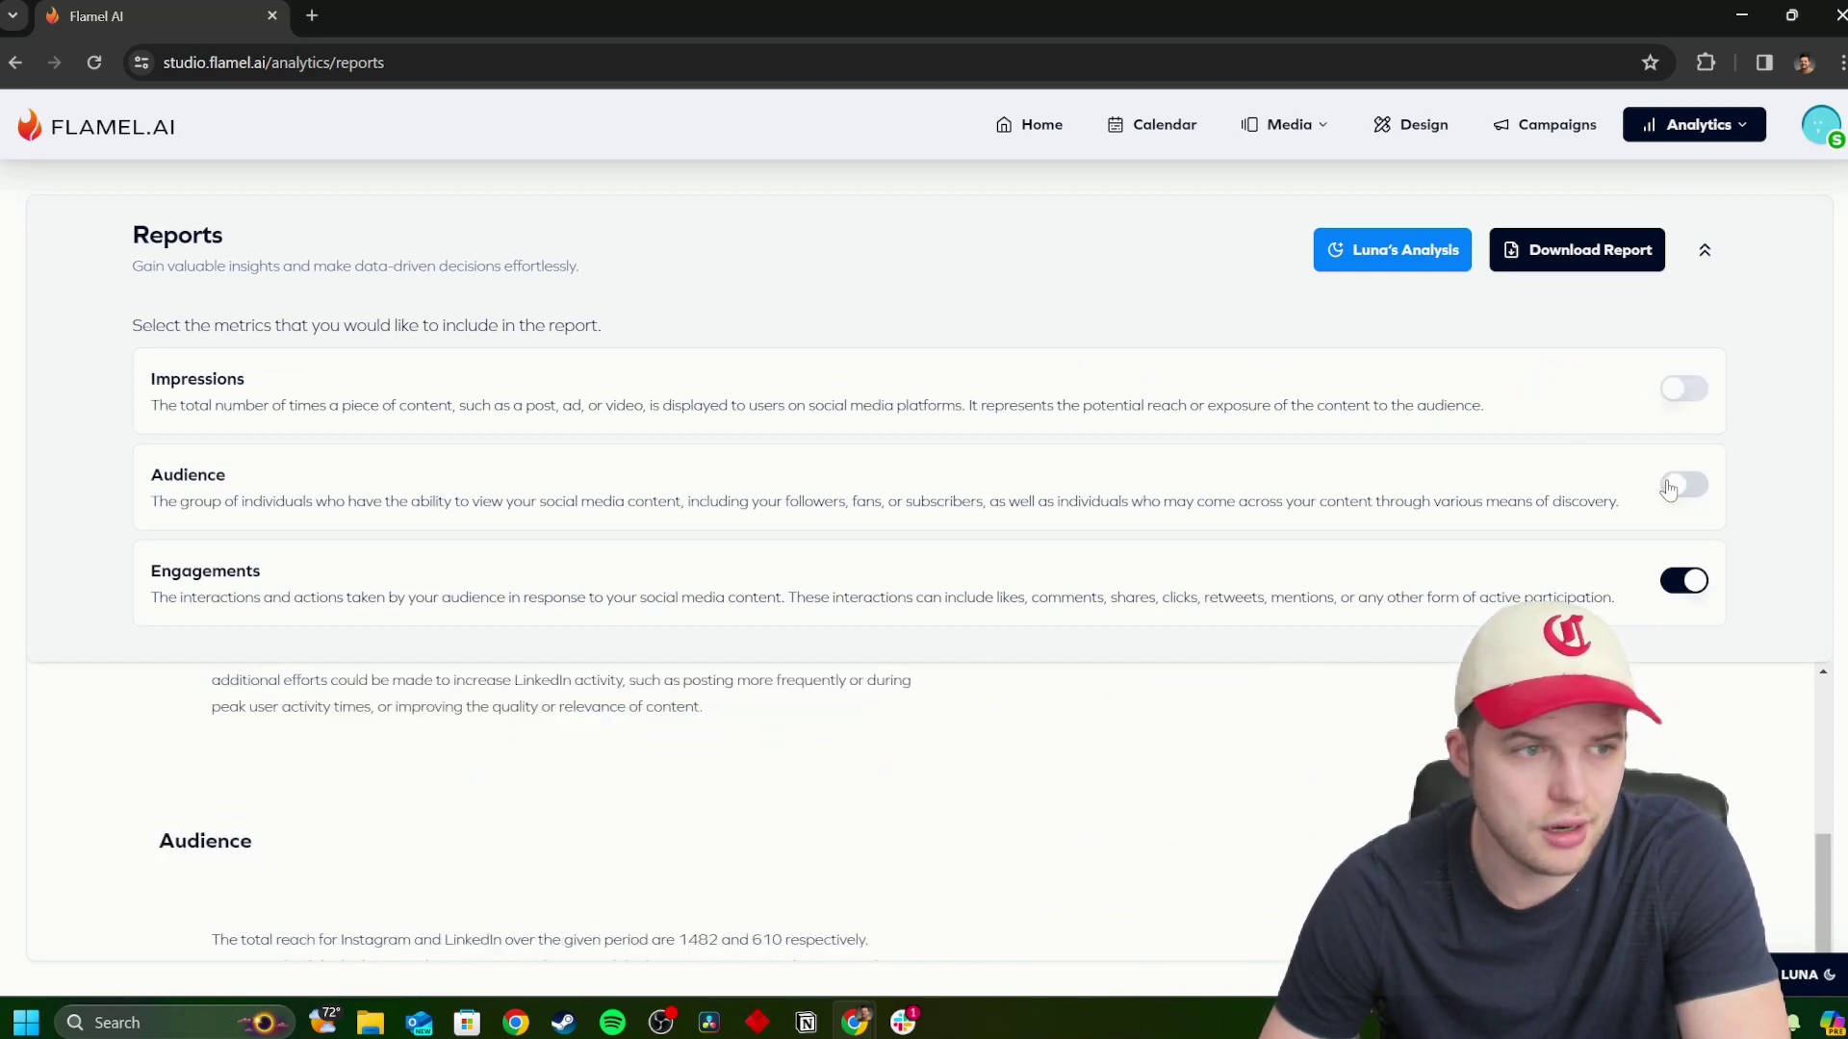
{"action": "left_click", "coordinate": [1679, 392]}
{"action": "left_click", "coordinate": [1703, 254]}
Open the downloaded flamel-analytics PDF, scroll through it, and close it.
{"action": "scroll", "coordinate": [747, 693], "scroll_direction": "down", "scroll_amount": 10}
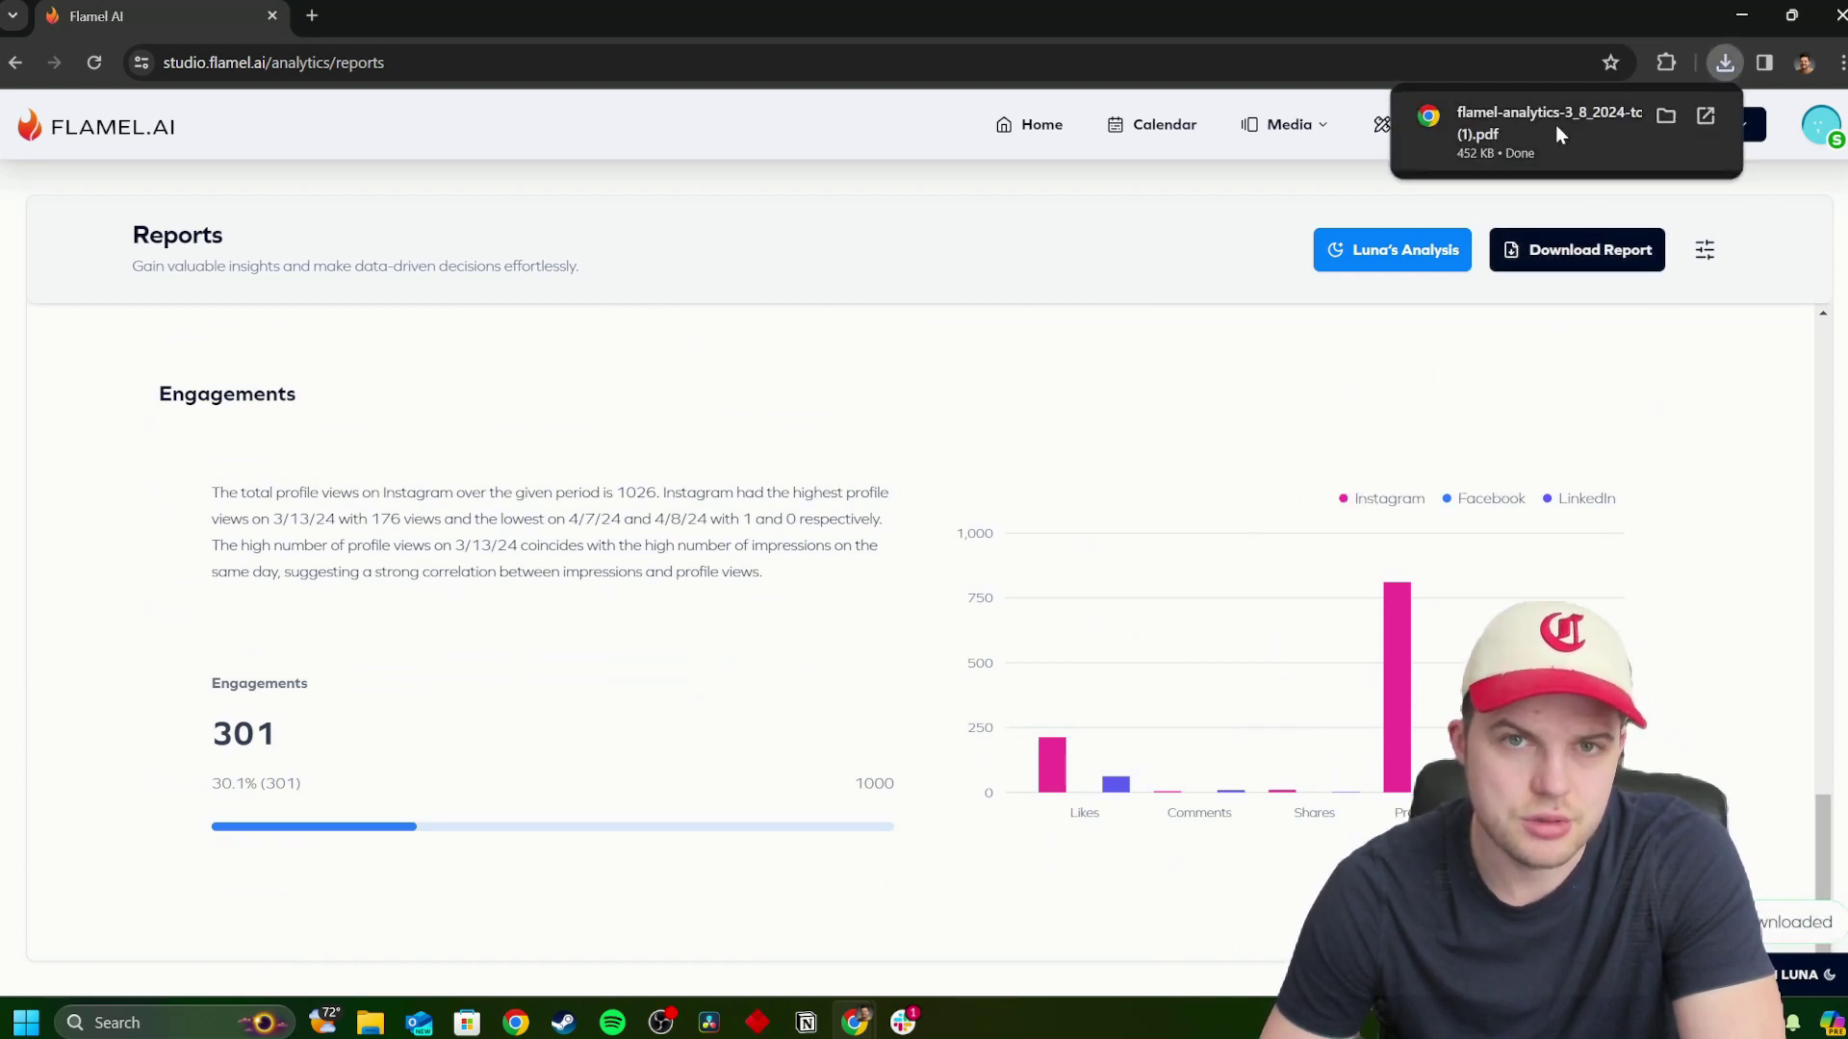
{"action": "left_click", "coordinate": [1555, 125]}
{"action": "scroll", "coordinate": [927, 337], "scroll_direction": "down", "scroll_amount": 4}
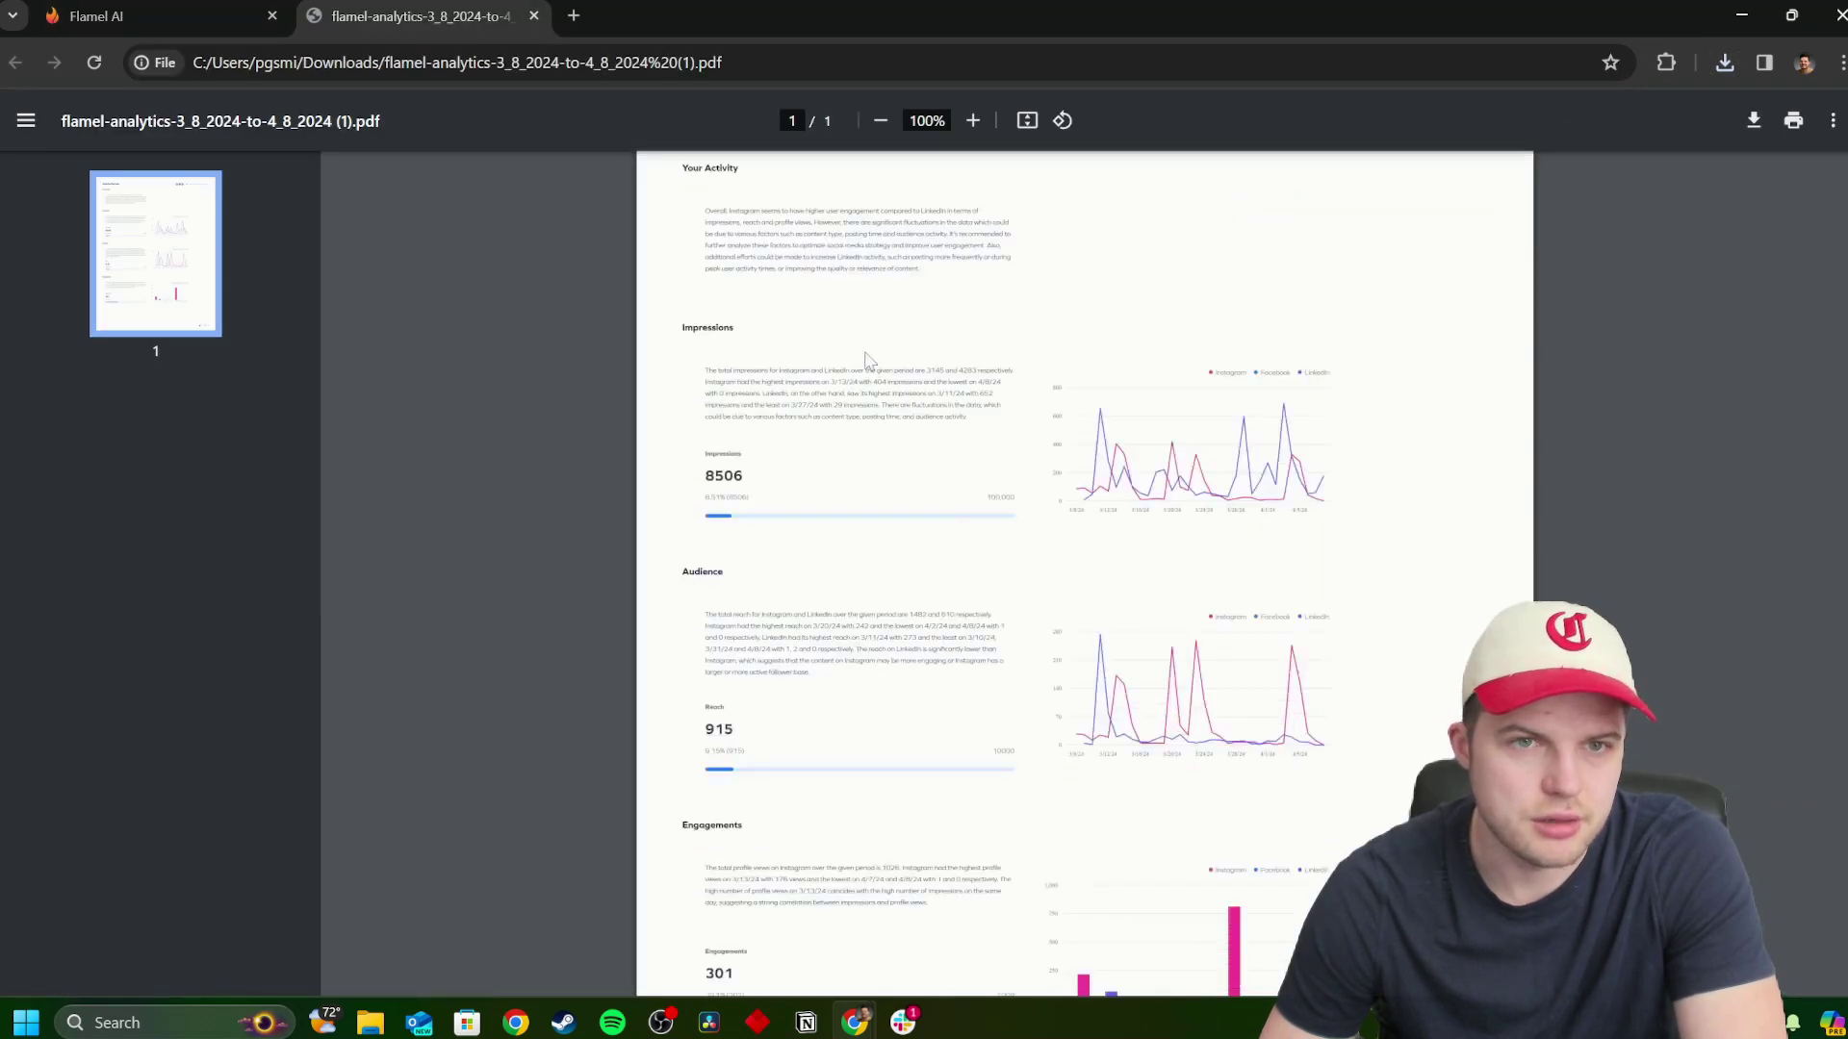
{"action": "scroll", "coordinate": [919, 404], "scroll_direction": "up", "scroll_amount": 1}
{"action": "scroll", "coordinate": [922, 408], "scroll_direction": "up", "scroll_amount": 2}
{"action": "scroll", "coordinate": [922, 408], "scroll_direction": "down", "scroll_amount": 4}
{"action": "scroll", "coordinate": [922, 408], "scroll_direction": "up", "scroll_amount": 4}
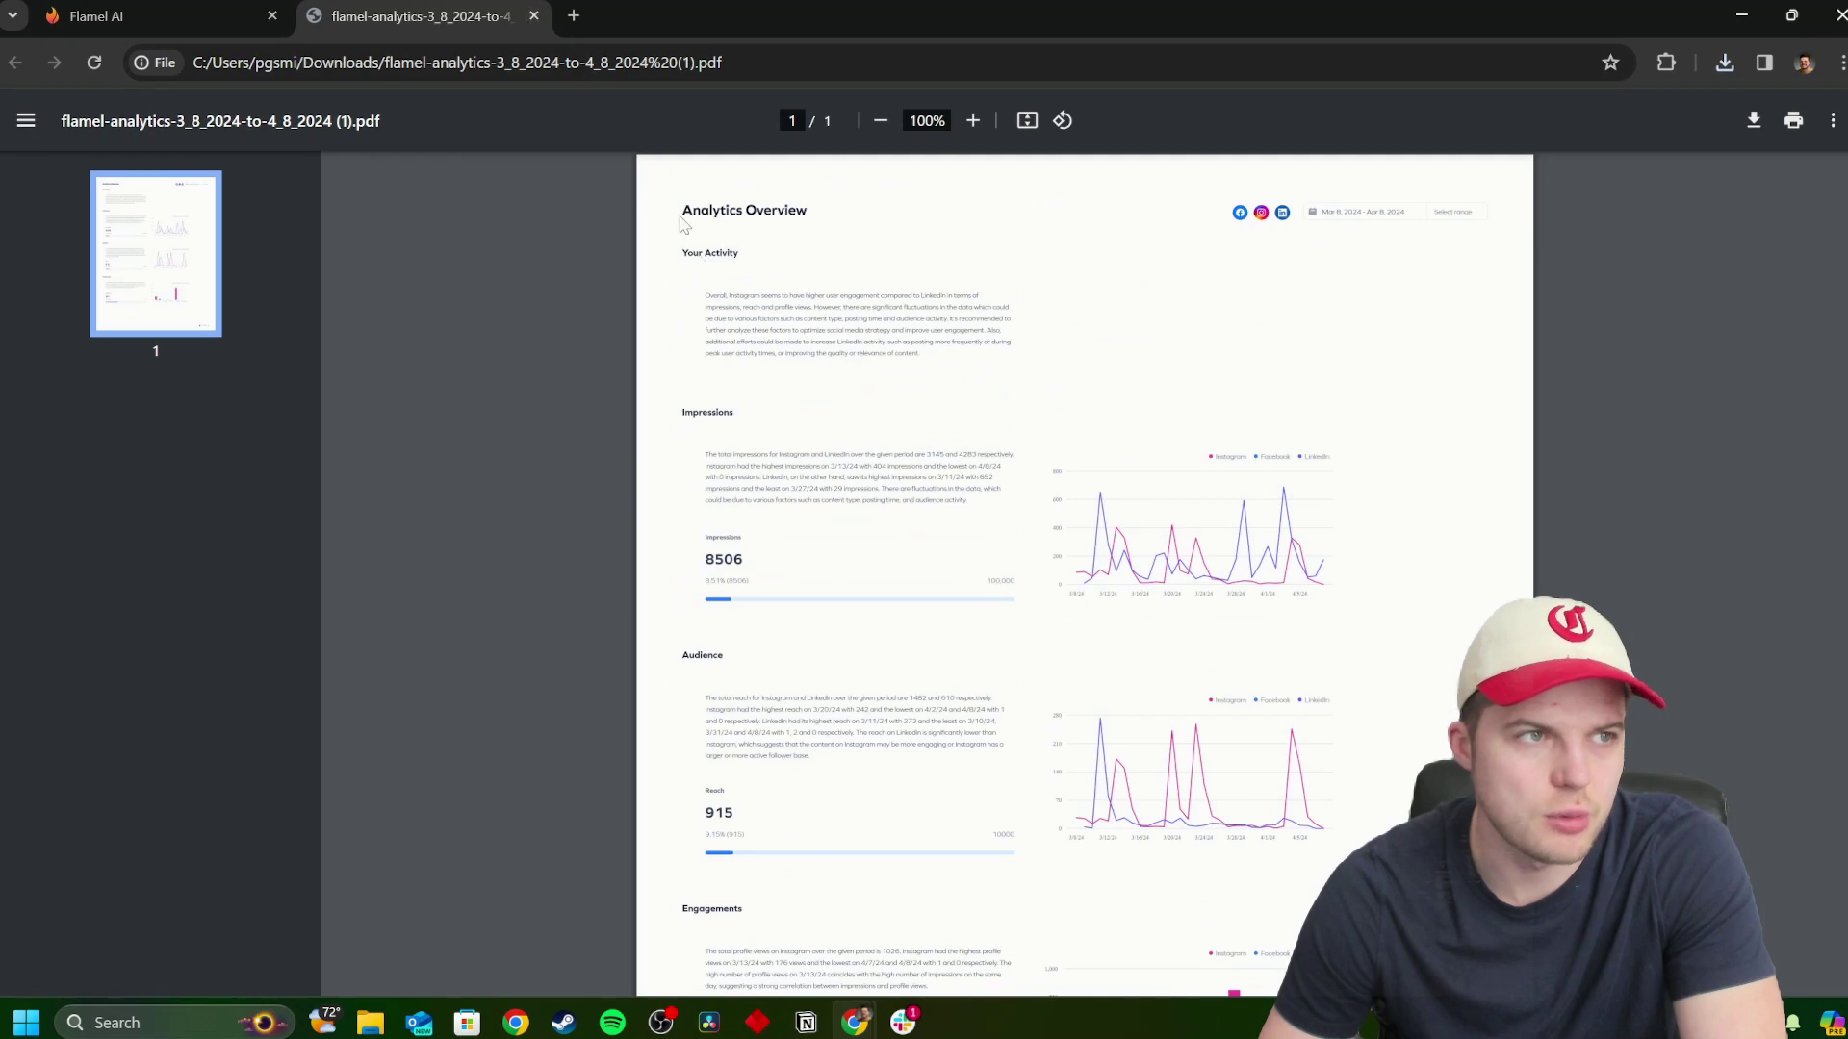
{"action": "left_click", "coordinate": [535, 17]}
Scroll the Reports page to the Audience section showing reach of 915.
{"action": "scroll", "coordinate": [1405, 587], "scroll_direction": "up", "scroll_amount": 2}
{"action": "scroll", "coordinate": [1405, 587], "scroll_direction": "down", "scroll_amount": 1}
{"action": "scroll", "coordinate": [1708, 374], "scroll_direction": "up", "scroll_amount": 2}
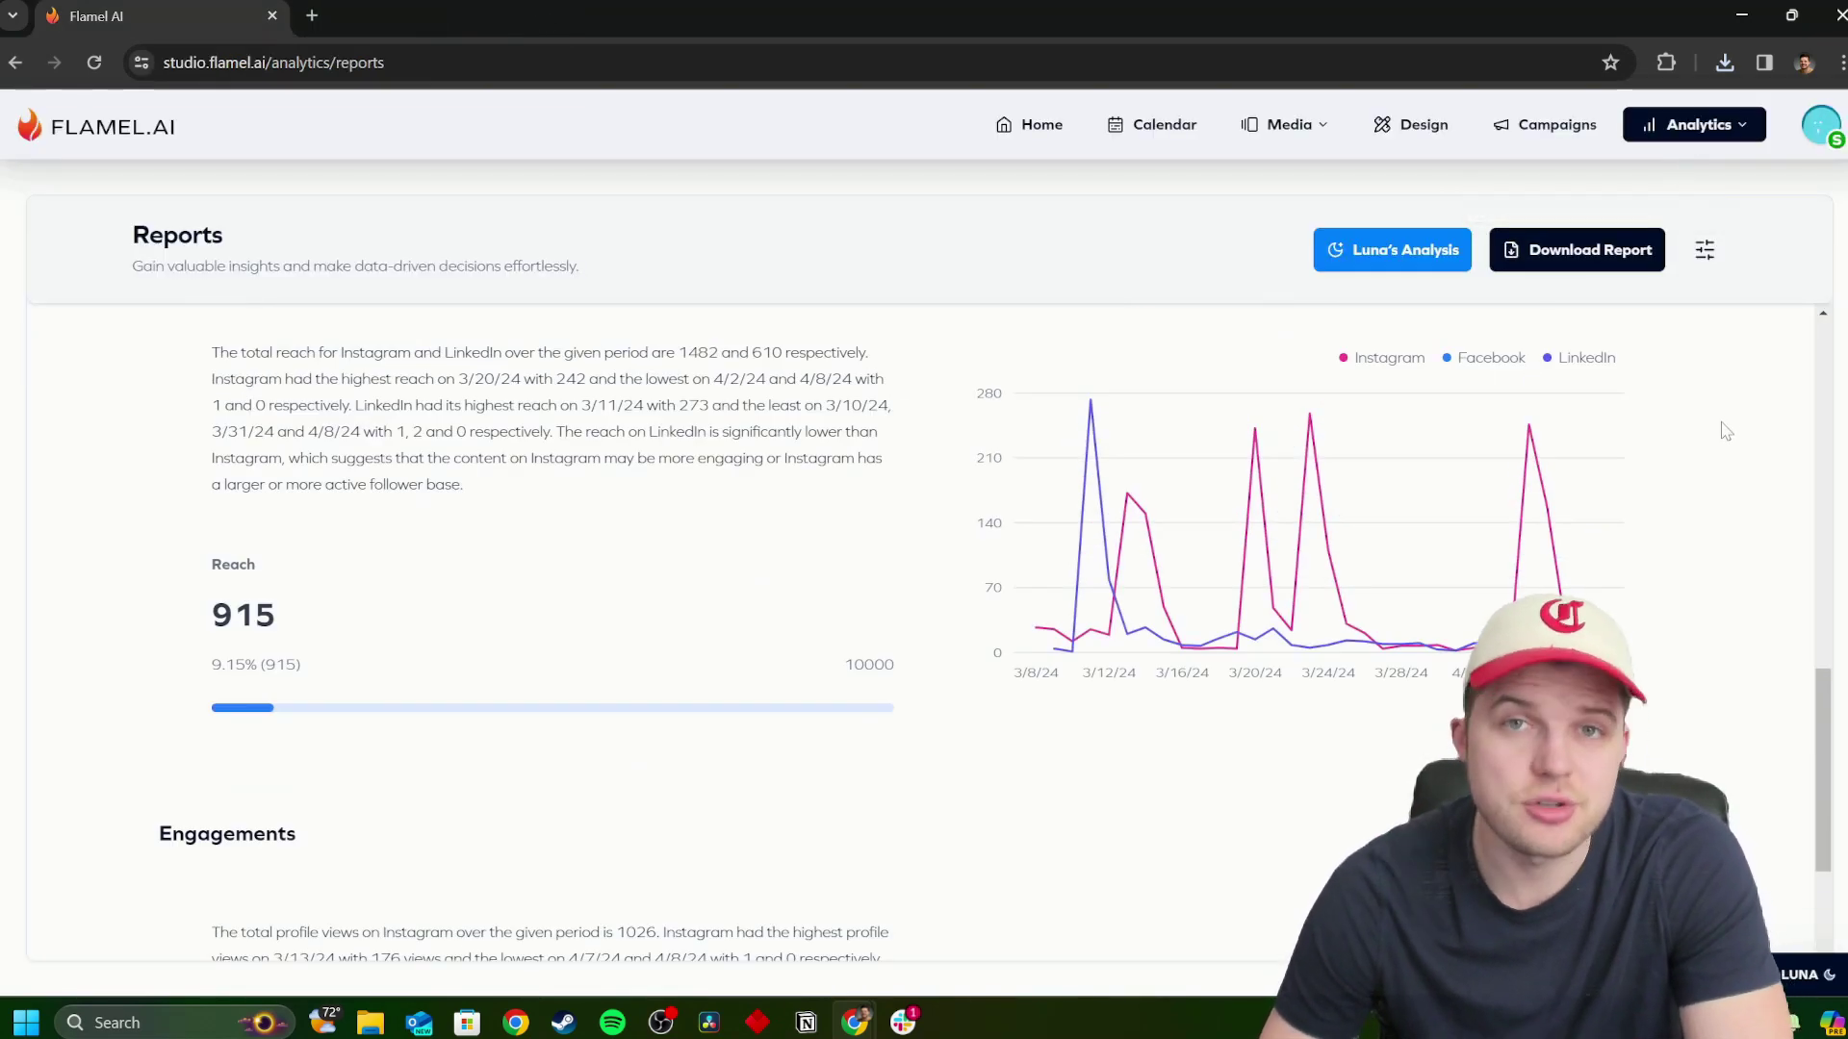